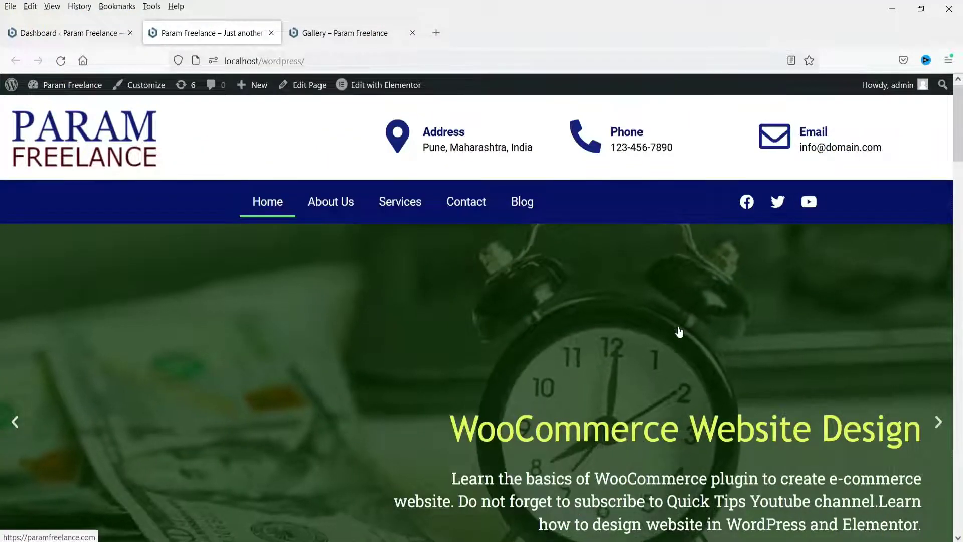
Scroll down the home page, then bring up the already open Gallery page
scroll(844, 324, down, 5)
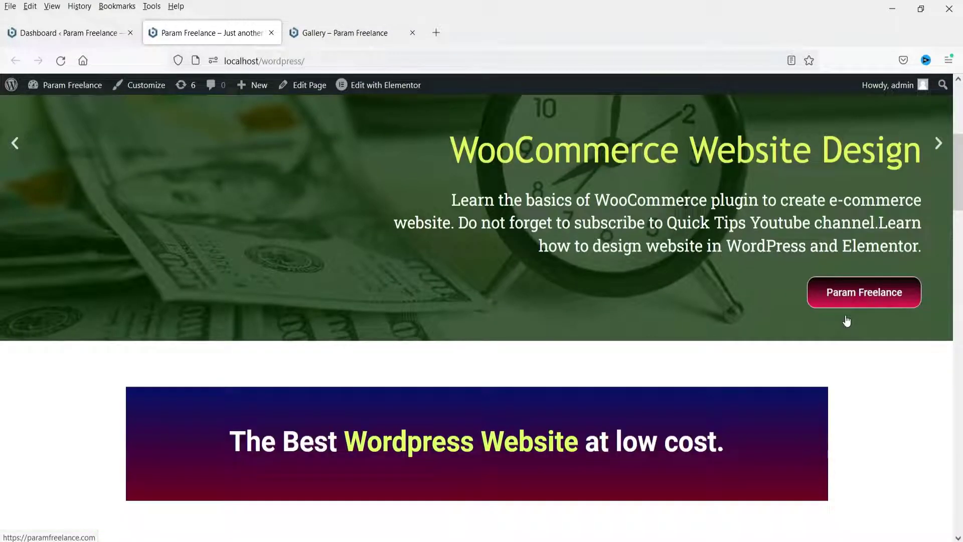
scroll(848, 318, down, 3)
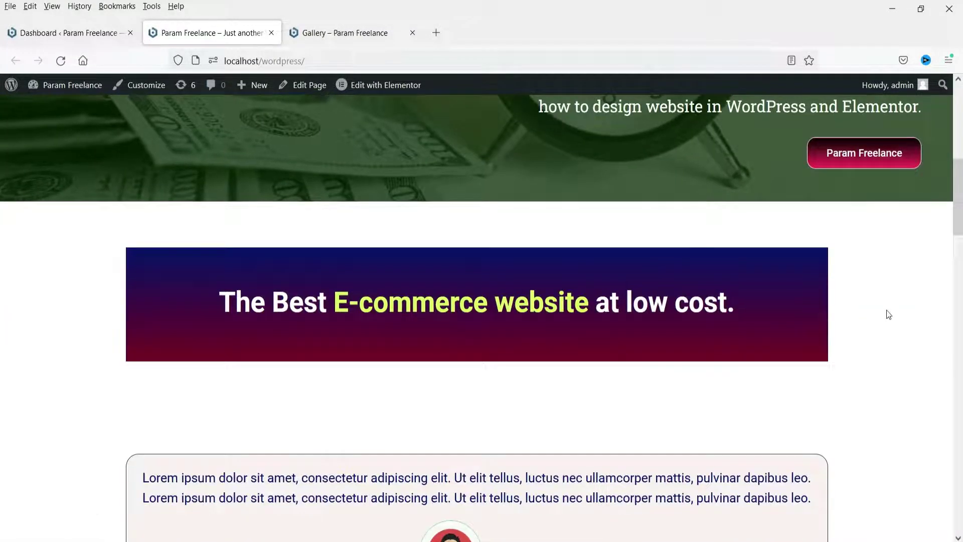
scroll(885, 313, down, 4)
scroll(896, 271, down, 4)
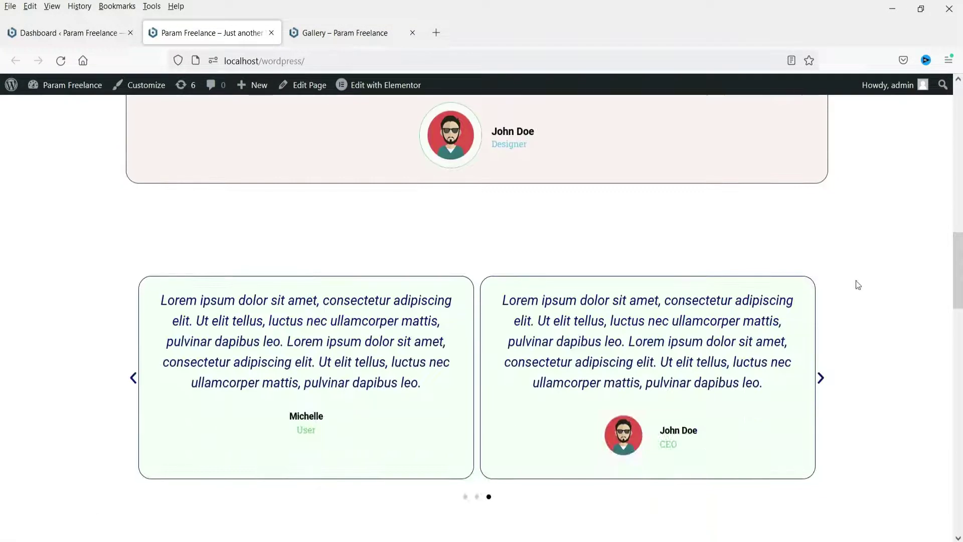
scroll(911, 253, down, 5)
scroll(908, 259, down, 8)
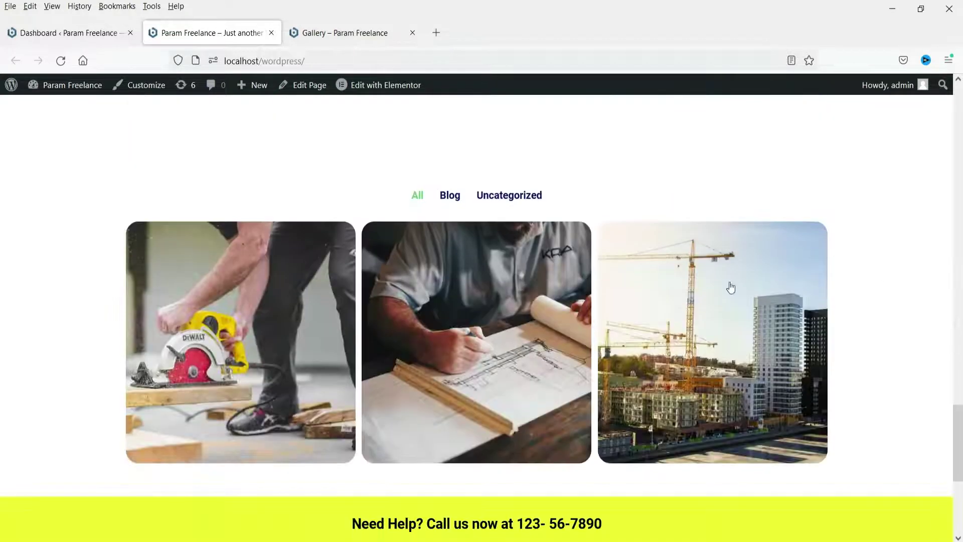
key(ctrl+Tab)
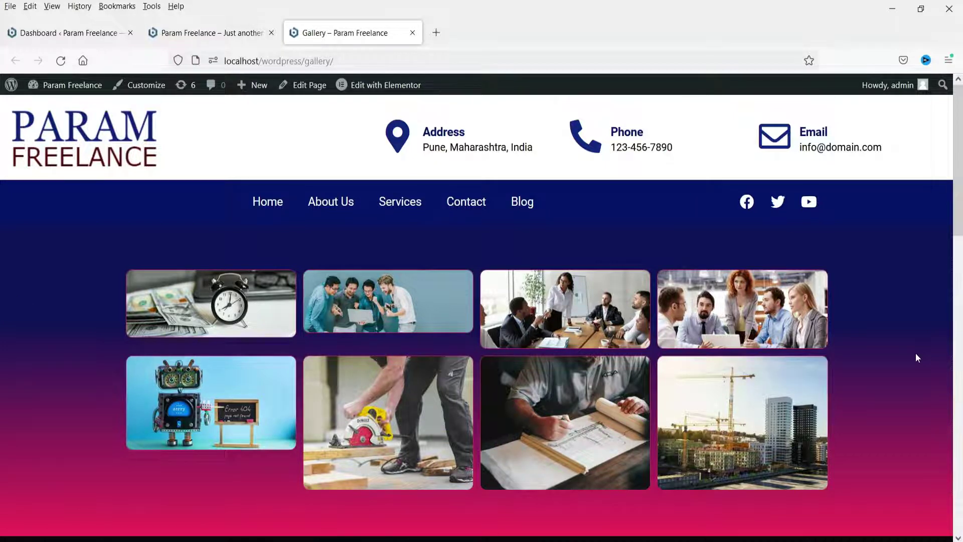
Preview the justified gallery's lightbox, advancing three images before closing it
scroll(915, 353, down, 8)
scroll(960, 275, down, 2)
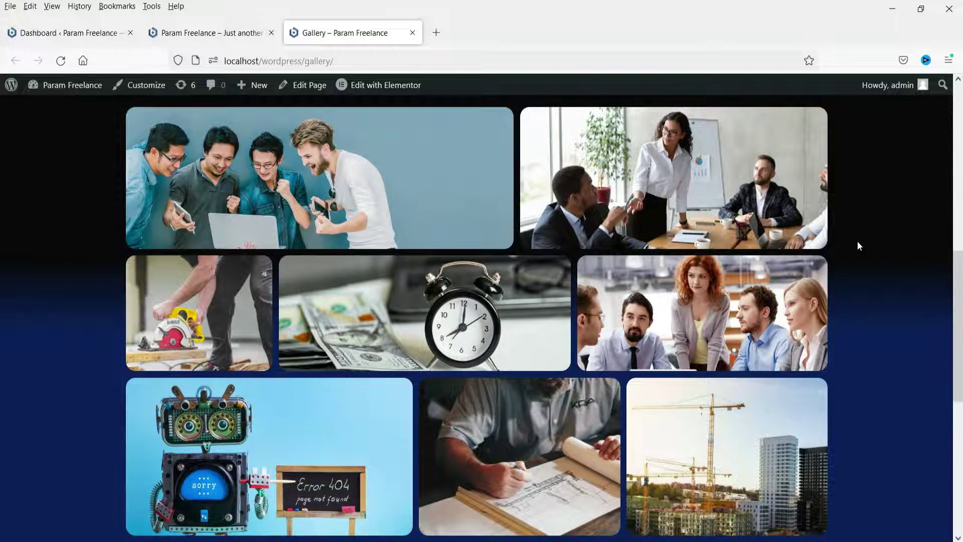
click(323, 165)
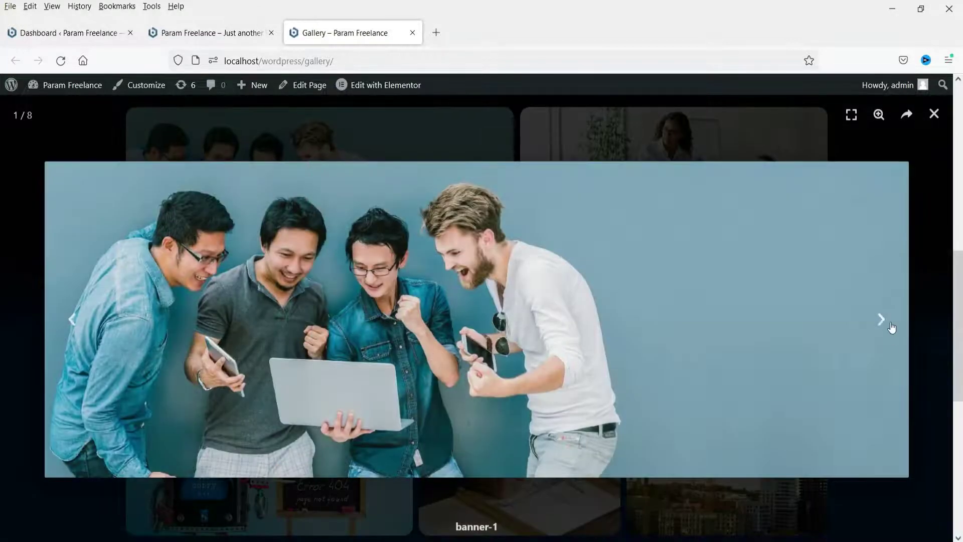
click(881, 321)
click(881, 321)
click(881, 321)
click(934, 114)
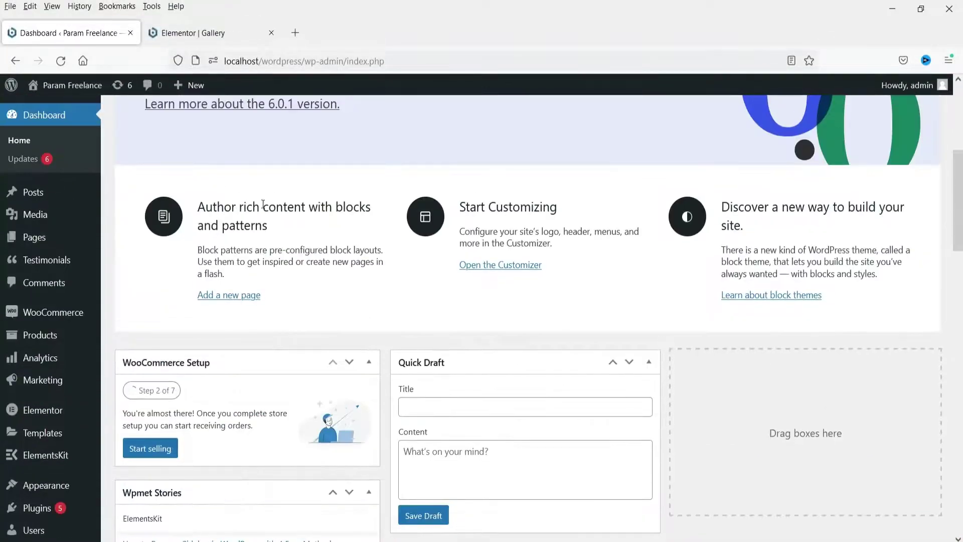
In the Elementor editor, add a new one-column section to the Gallery page
click(227, 39)
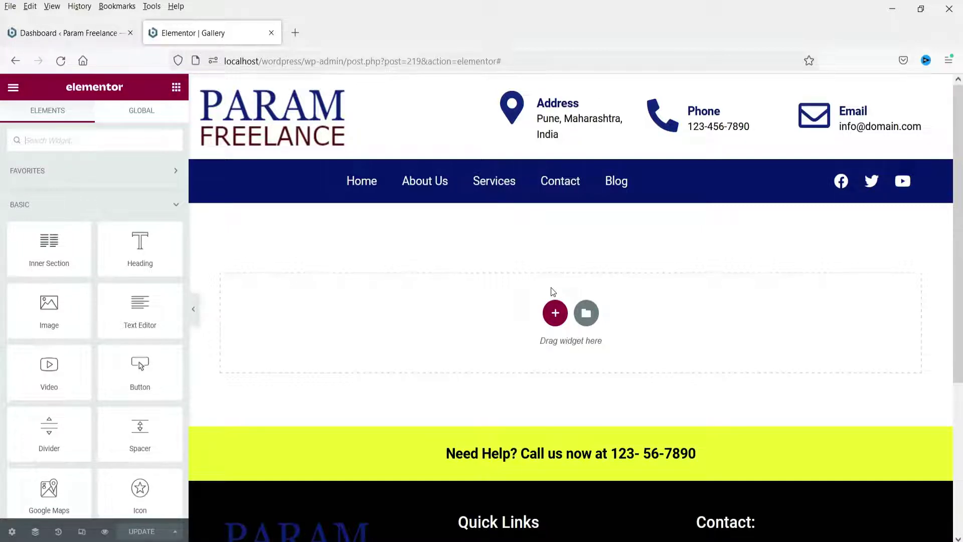
click(554, 313)
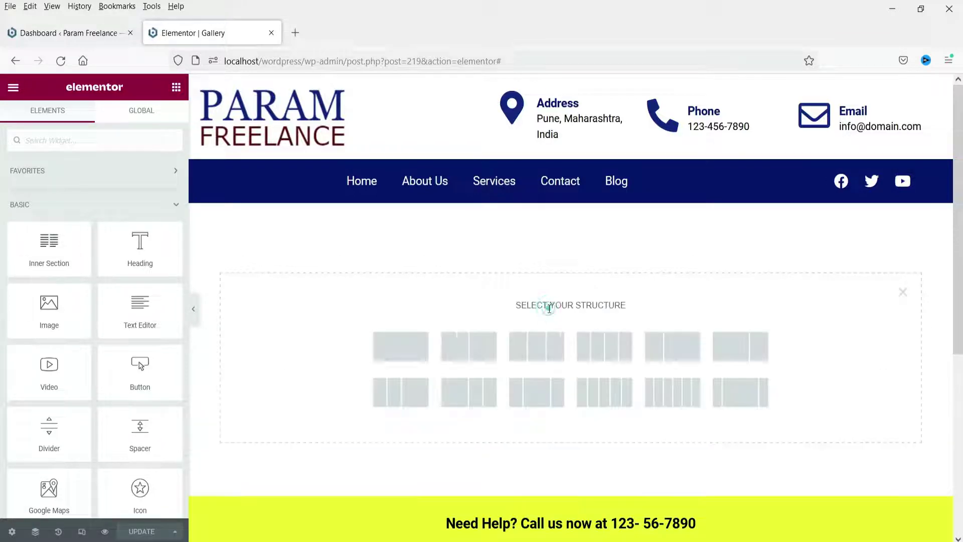
click(419, 347)
Unlink the section's padding and set top and bottom padding to 60 px
click(152, 119)
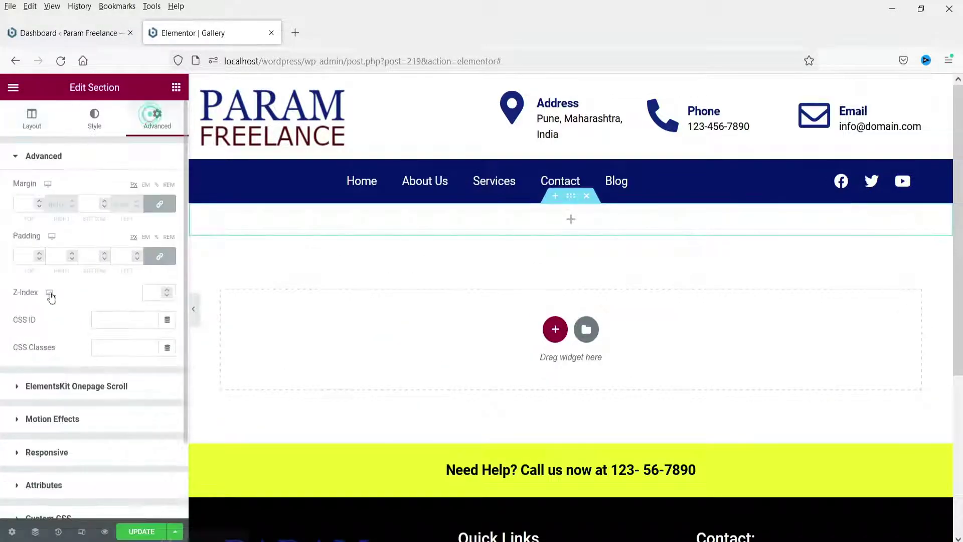
click(159, 256)
click(31, 255)
text(1)
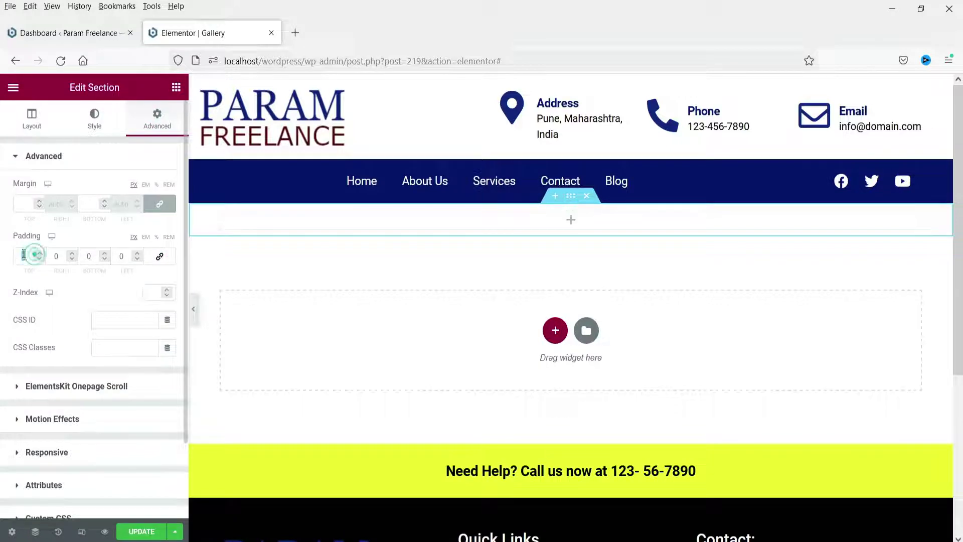
key(BackSpace)
text(60)
key(Tab)
key(Tab)
key(BackSpace)
text(60)
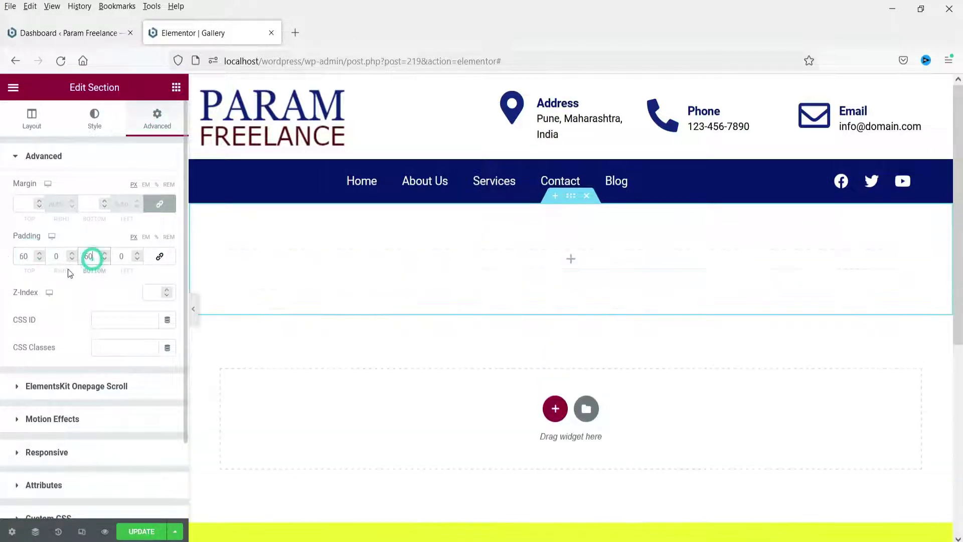
click(569, 261)
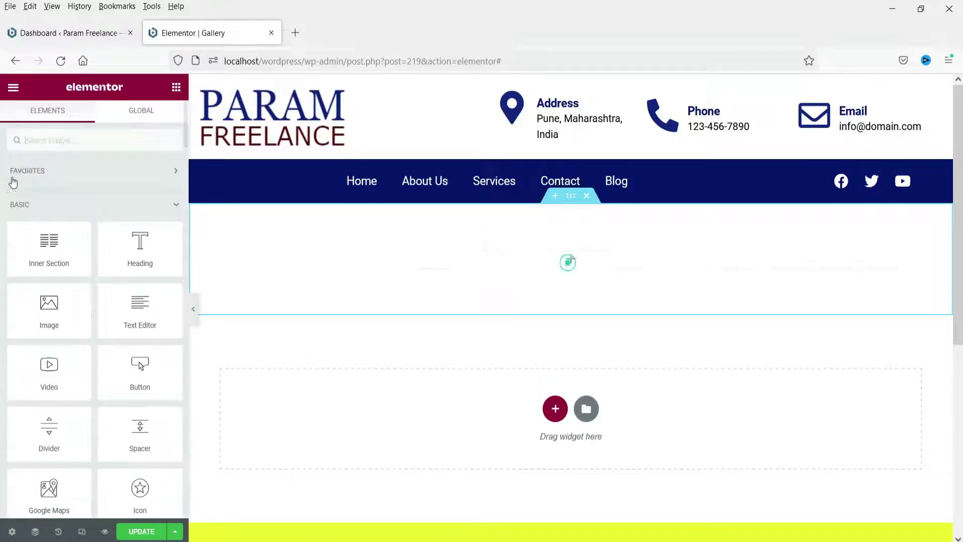
Search widgets for 'gallery', drop Basic Gallery into the new section, and start adding images
click(55, 140)
text(gallery)
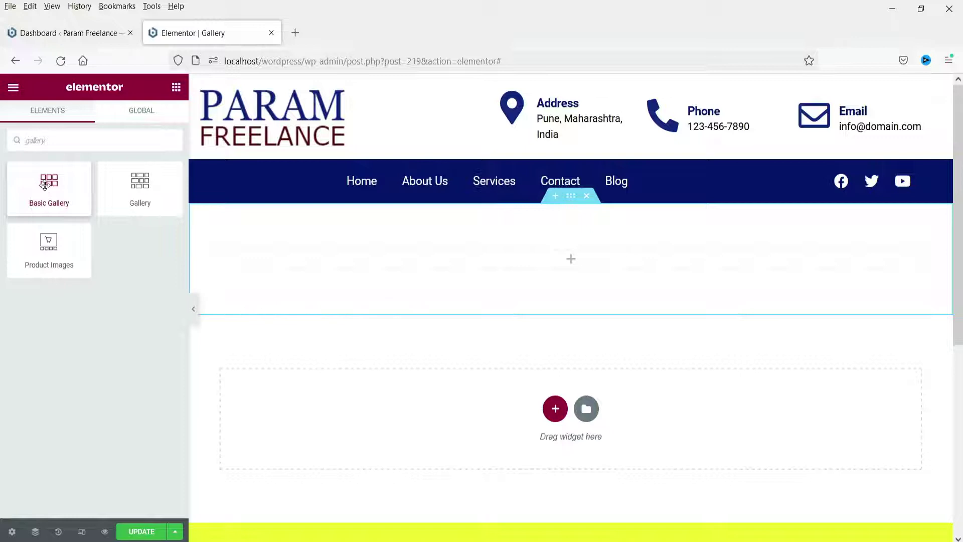
drag(56, 197, 537, 261)
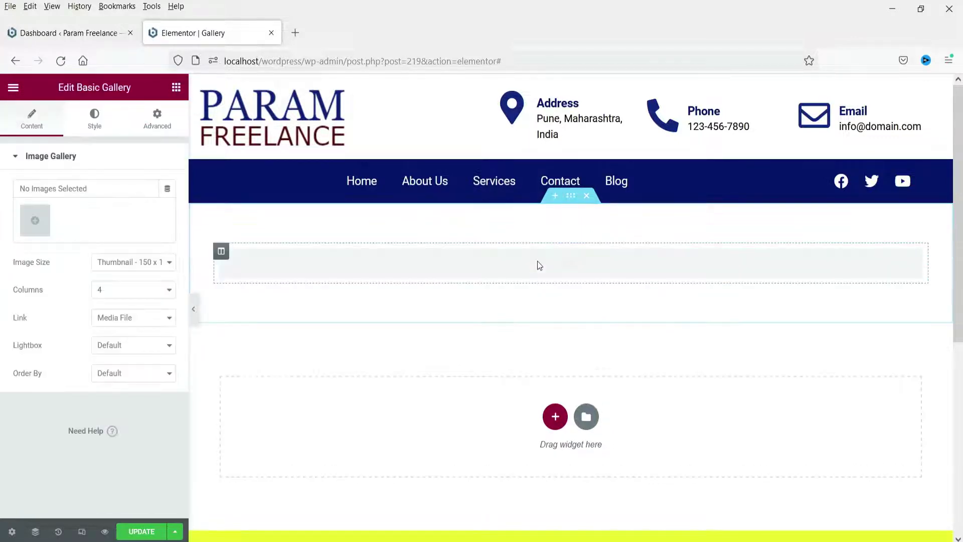
click(40, 227)
click(177, 138)
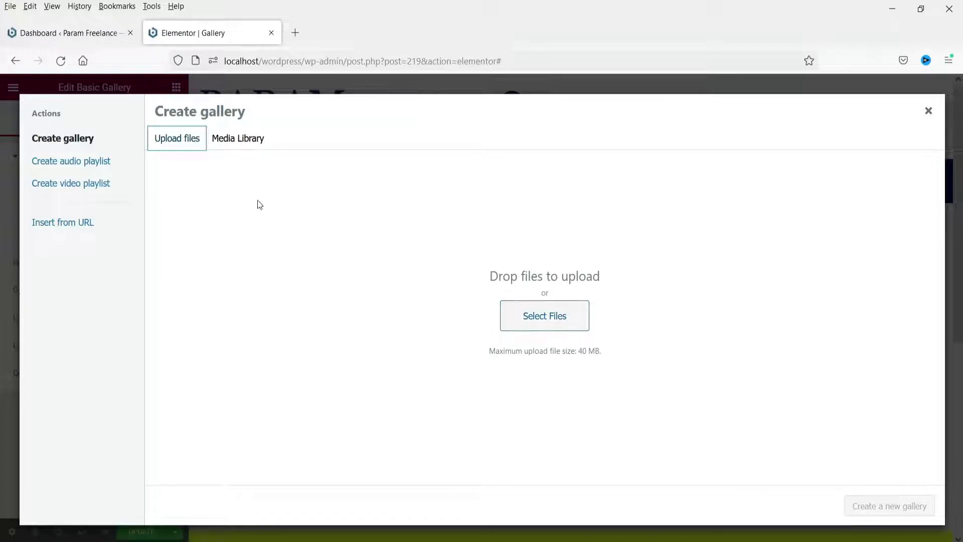
Create a gallery from eight library images: clock, team, office, colleagues, robot, saw, plans, cranes
click(245, 142)
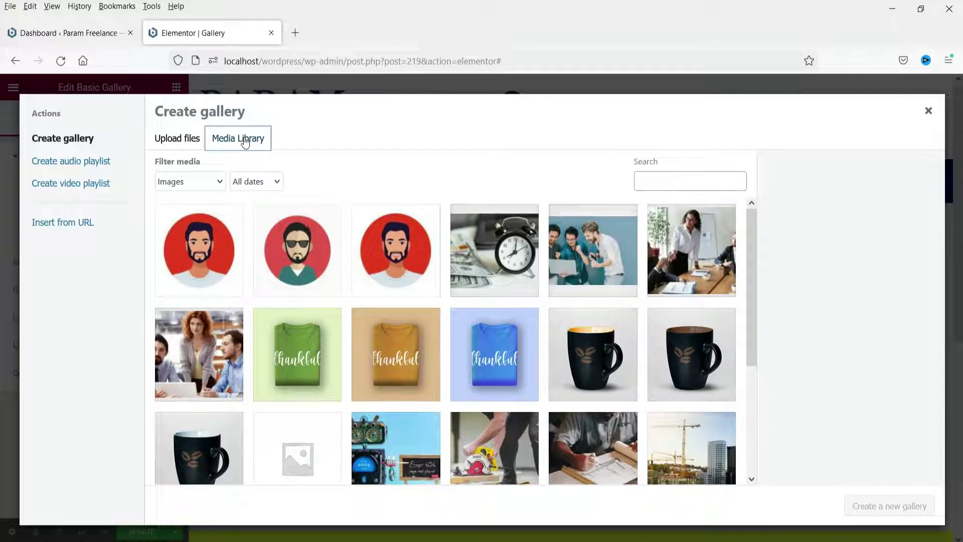
click(483, 271)
click(592, 250)
click(691, 251)
click(219, 364)
click(392, 464)
click(494, 449)
click(593, 449)
click(685, 450)
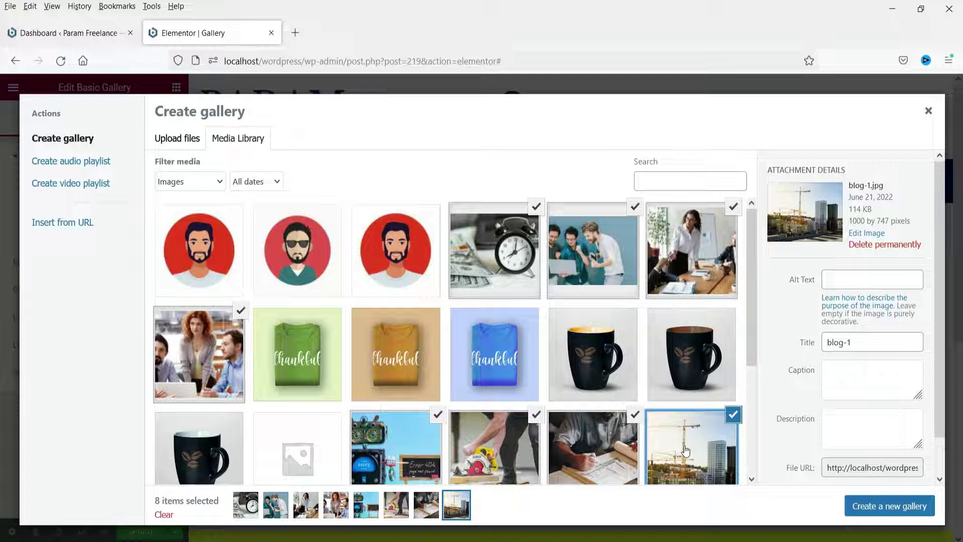
click(895, 506)
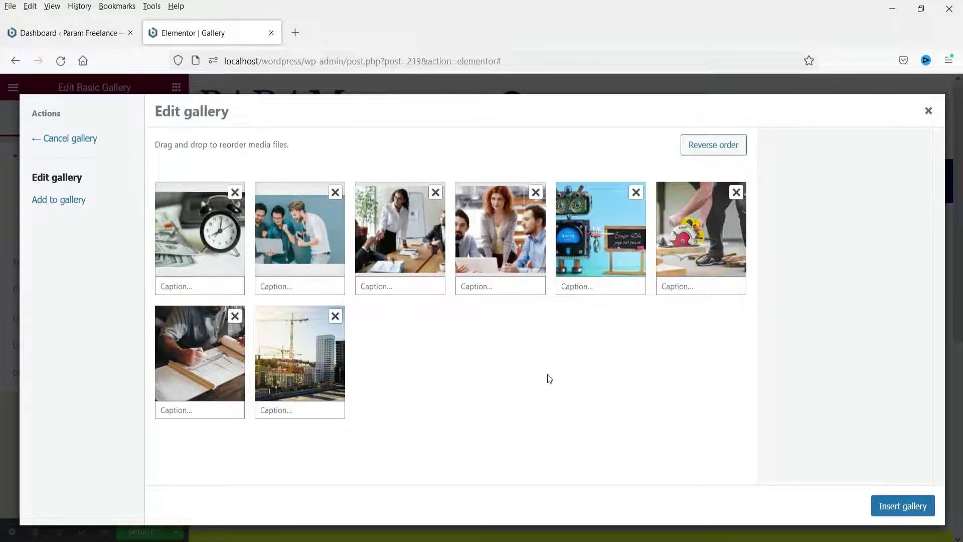
Insert the eight-image gallery into the Basic Gallery widget
click(59, 200)
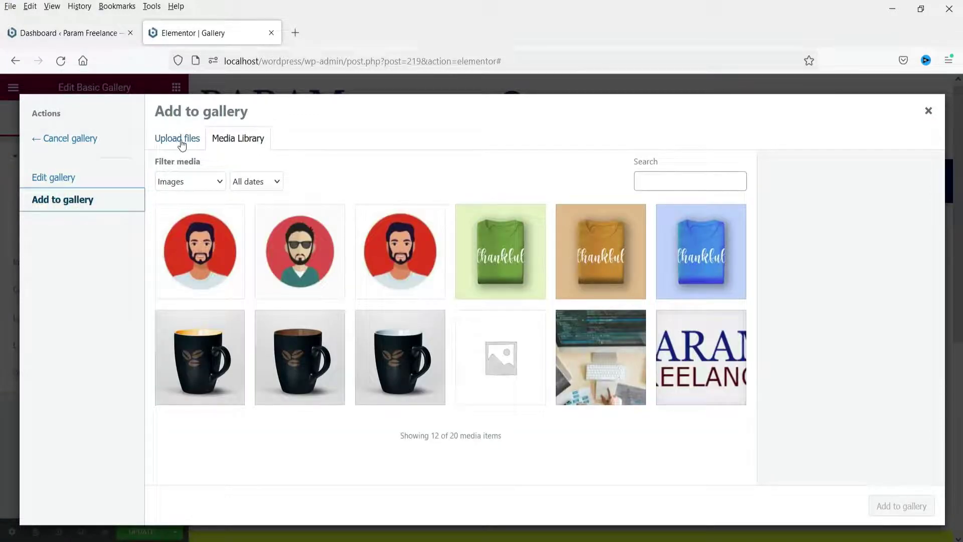
click(44, 177)
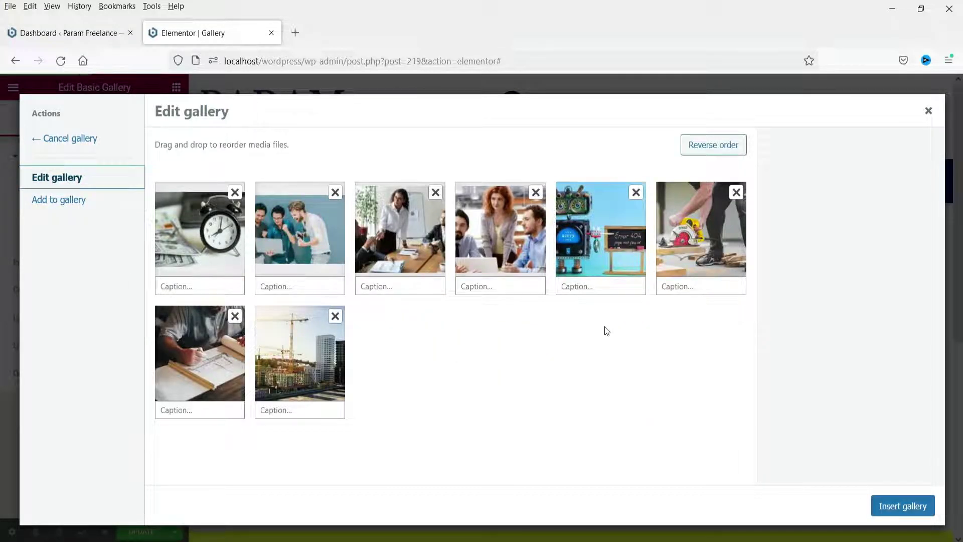
click(898, 507)
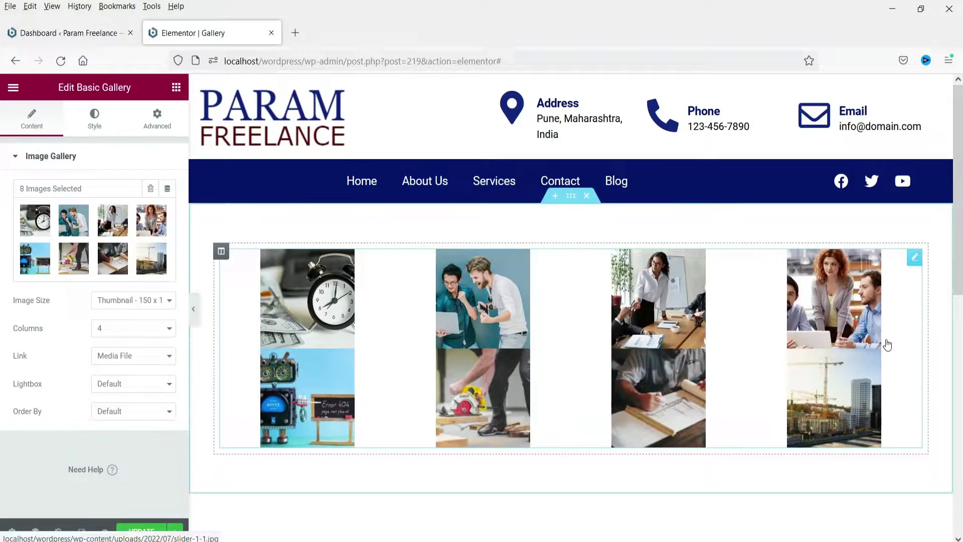
Change the gallery Image Size to Medium - 300 x 300, then to Full
click(128, 304)
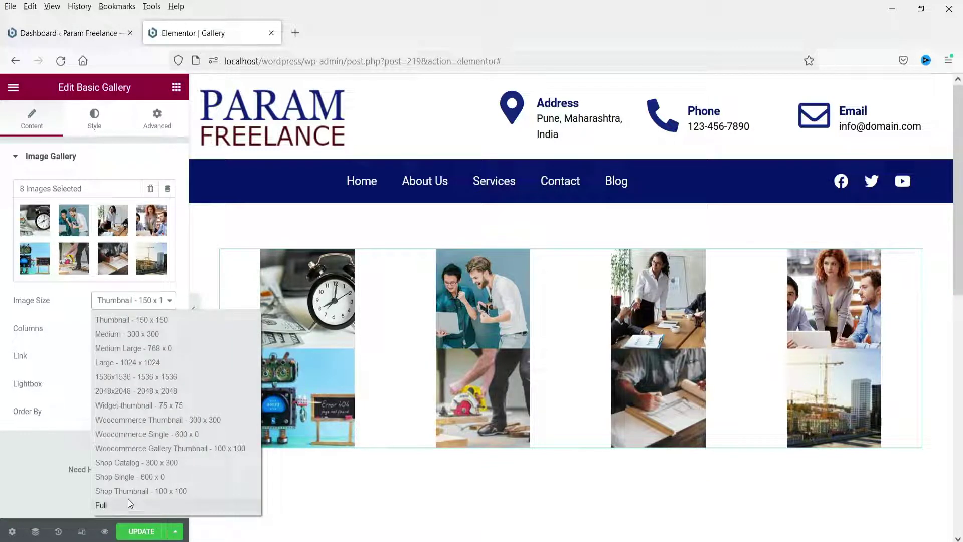
click(140, 334)
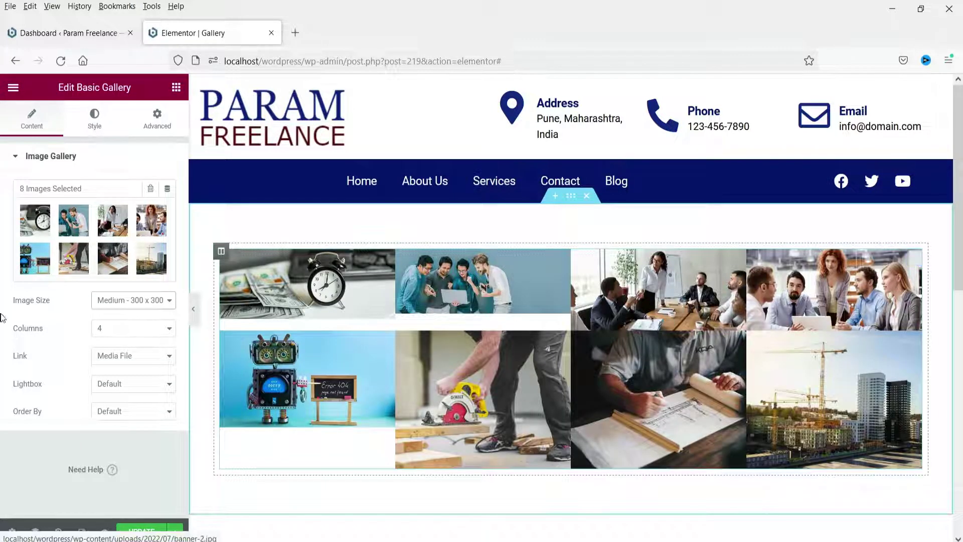
click(146, 301)
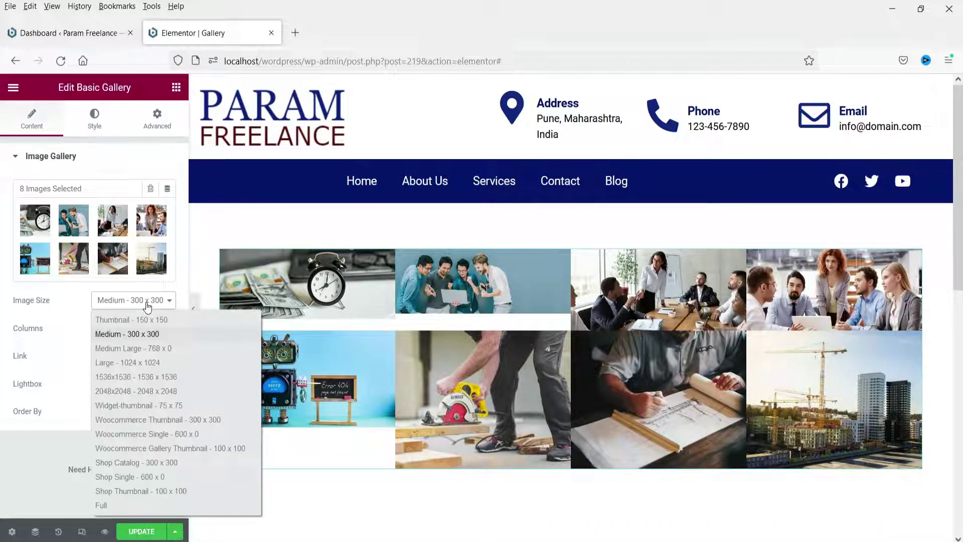
click(133, 508)
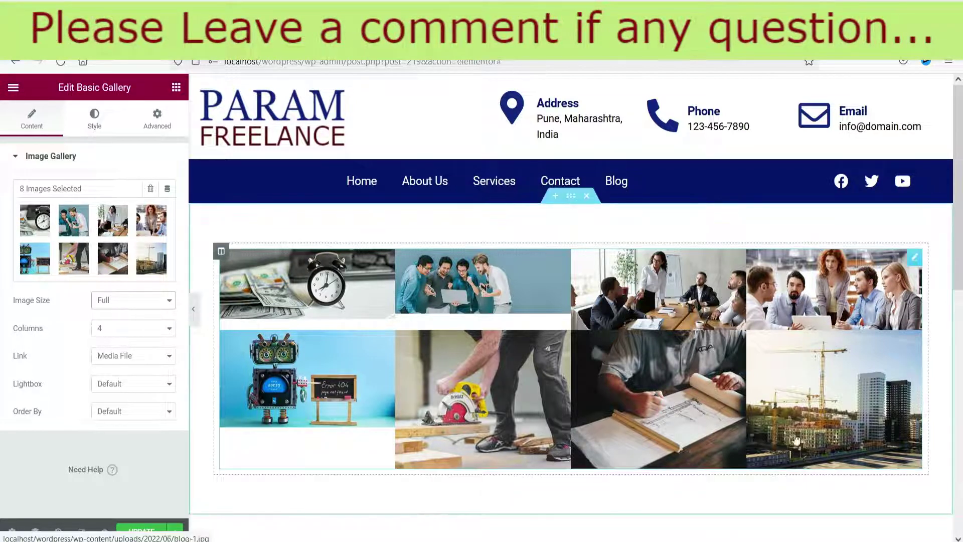
Try the gallery at 3 and 2 columns, settling on 4 columns
click(148, 331)
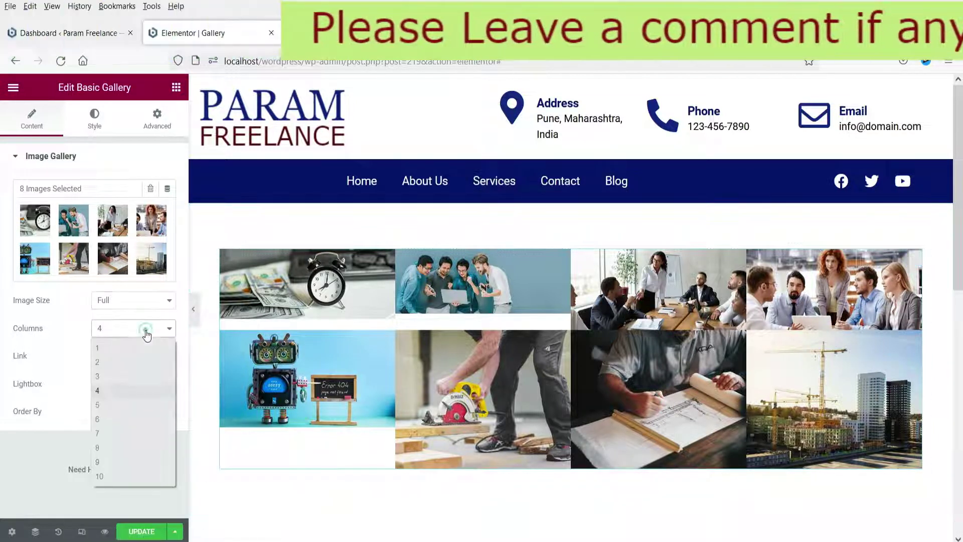
click(138, 374)
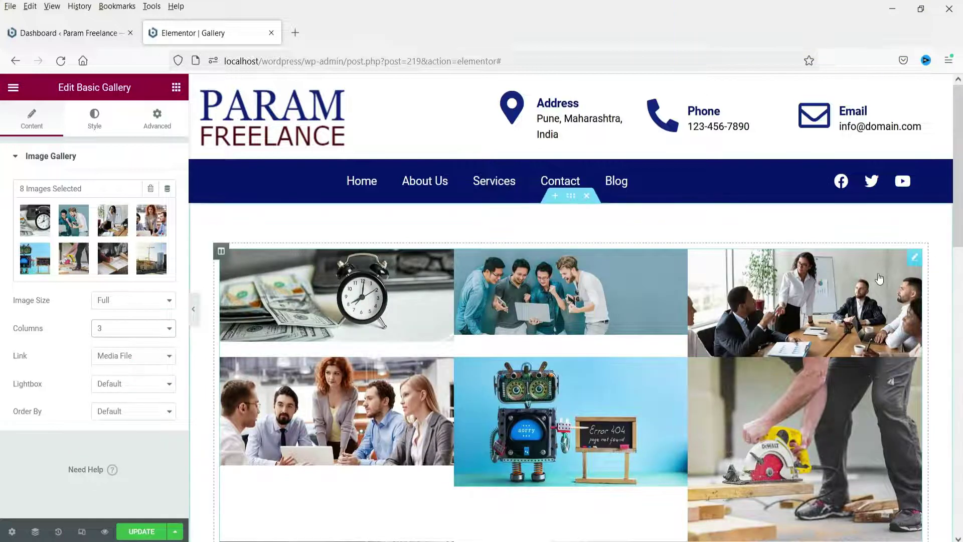
scroll(810, 283, down, 4)
scroll(810, 283, up, 5)
scroll(802, 301, down, 5)
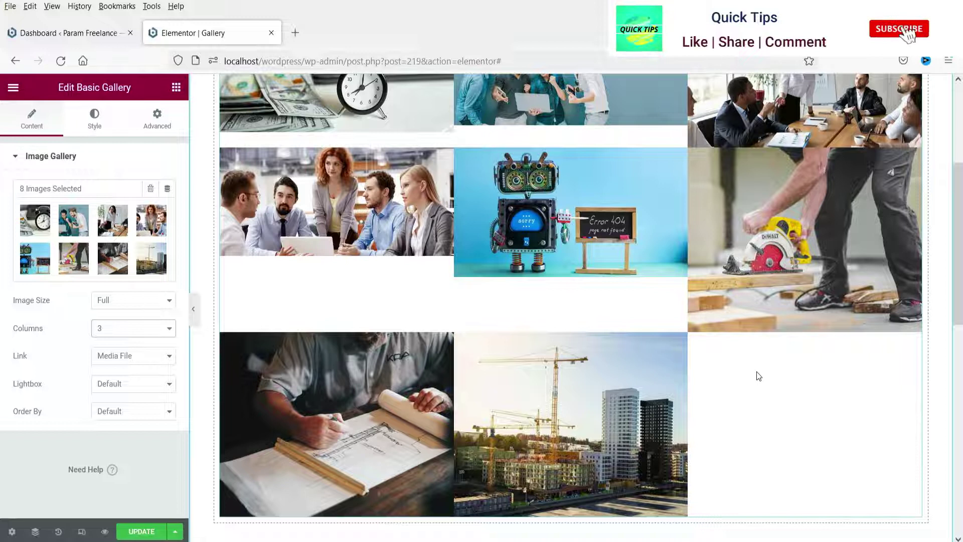
scroll(756, 364, up, 4)
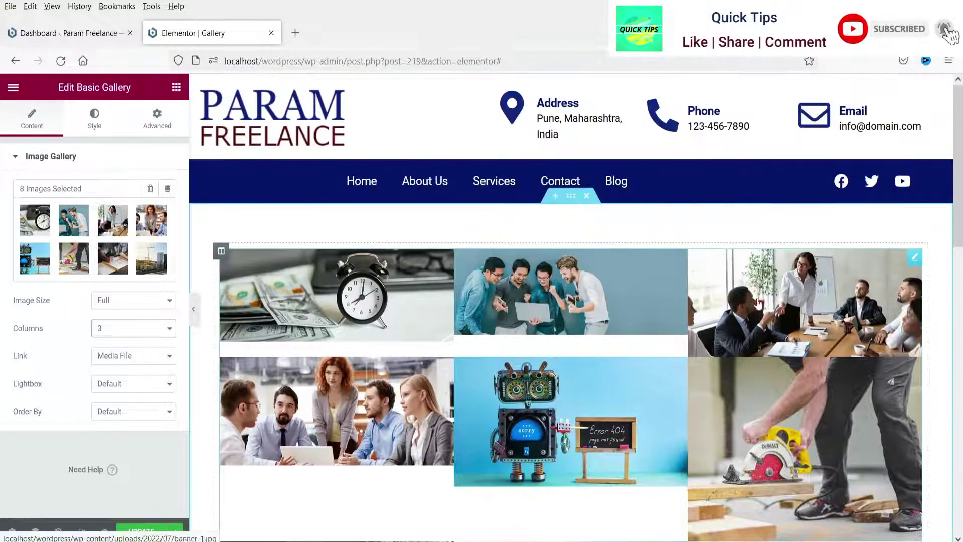
click(125, 329)
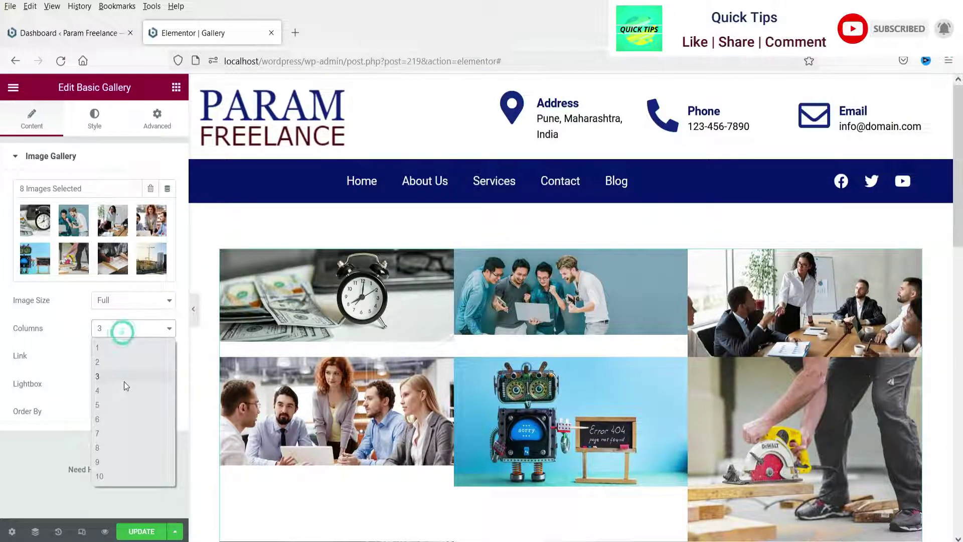
click(115, 362)
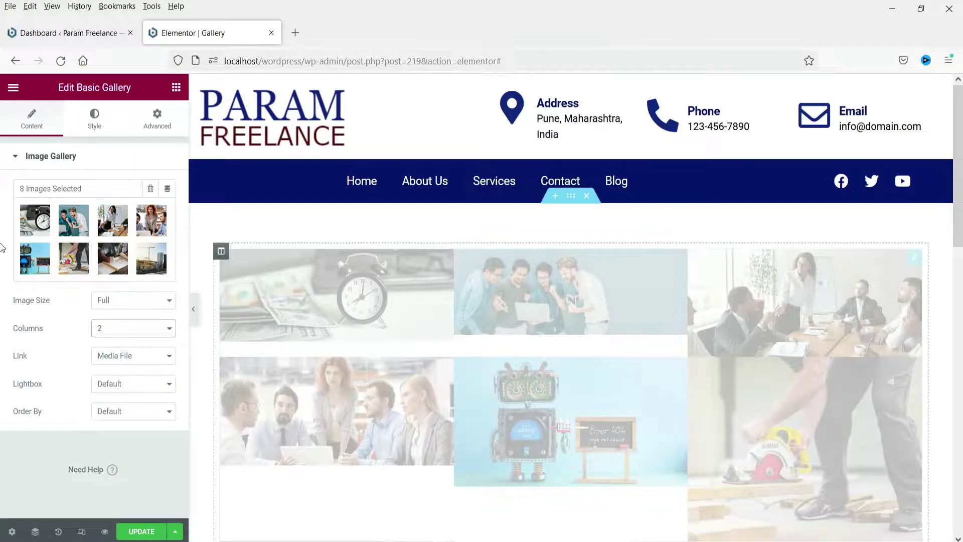
scroll(914, 207, down, 15)
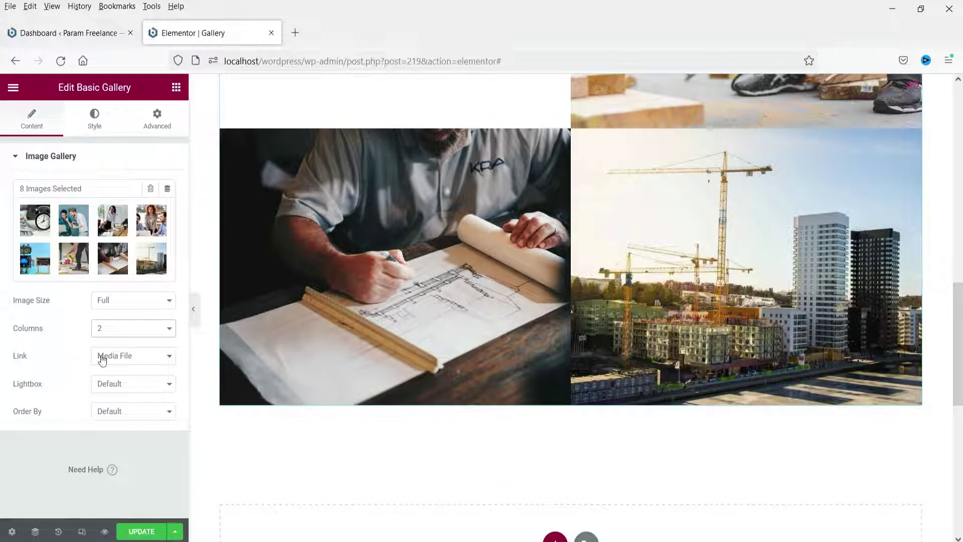
click(136, 329)
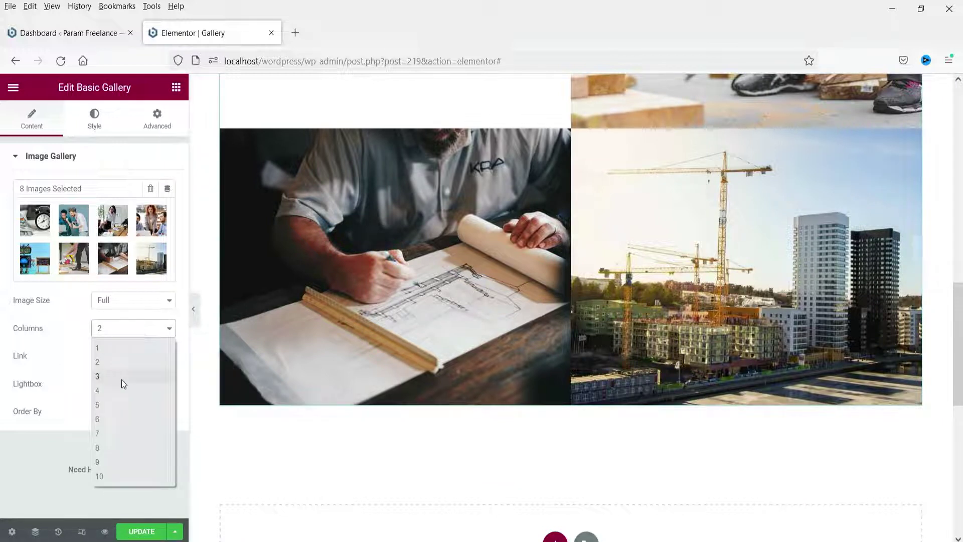
click(119, 390)
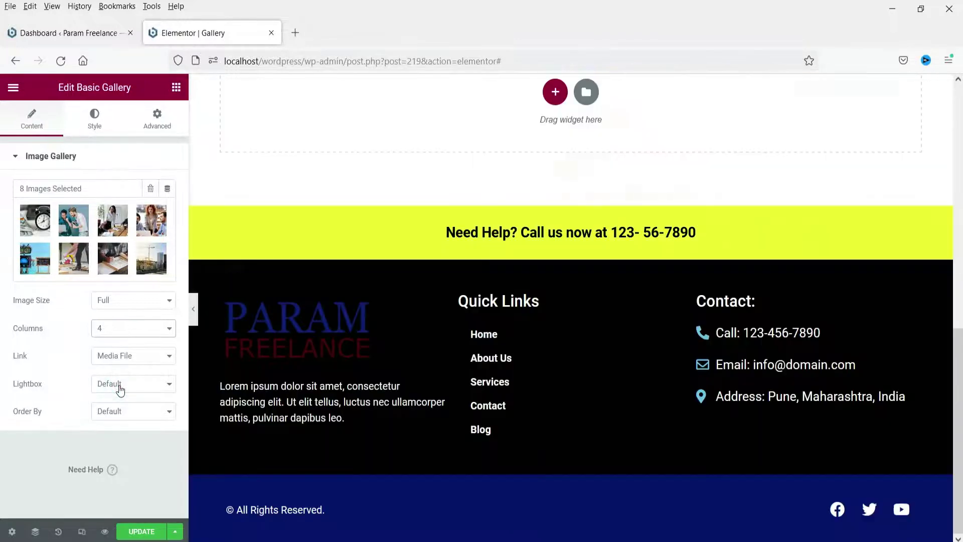
scroll(440, 299, up, 10)
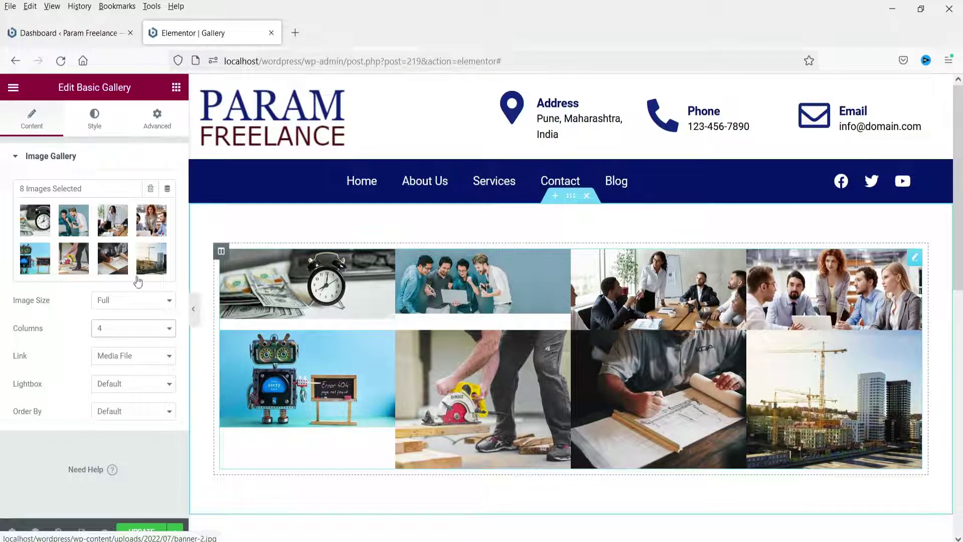
Keep image links set to Media File and step through the lightbox slideshow
click(120, 356)
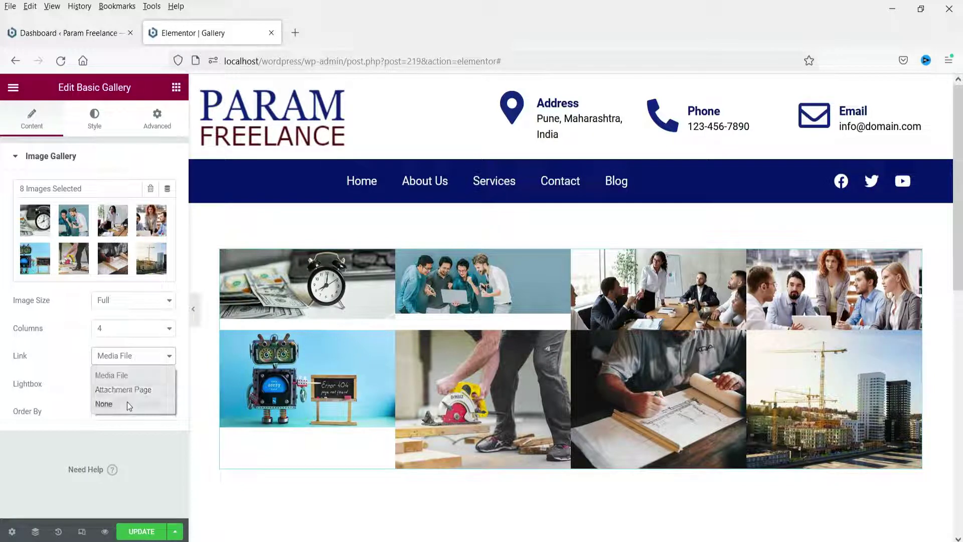
click(128, 376)
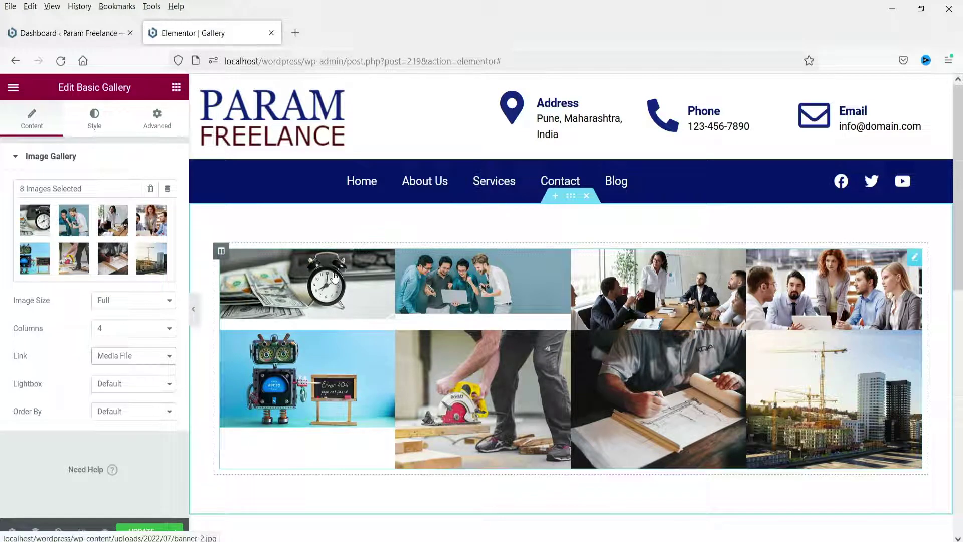
click(325, 292)
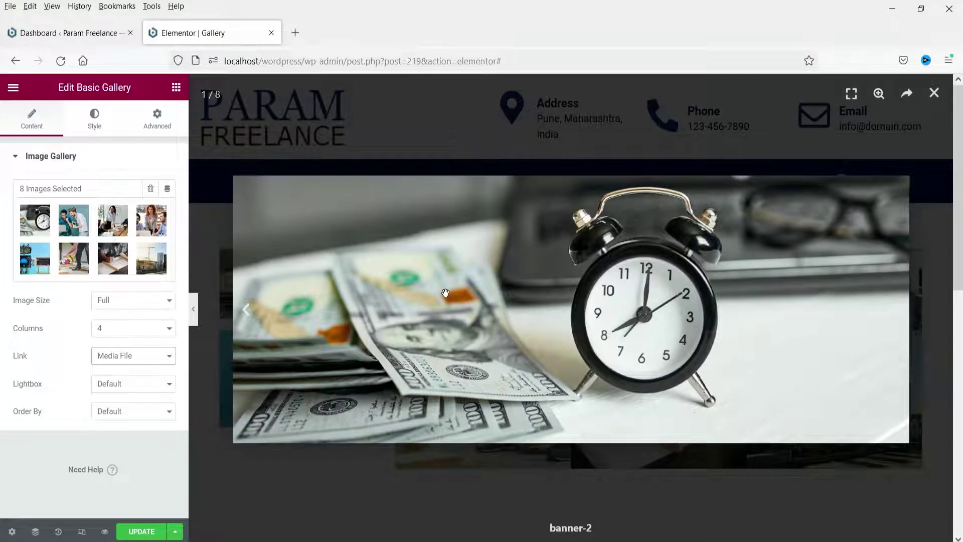
click(897, 319)
click(897, 318)
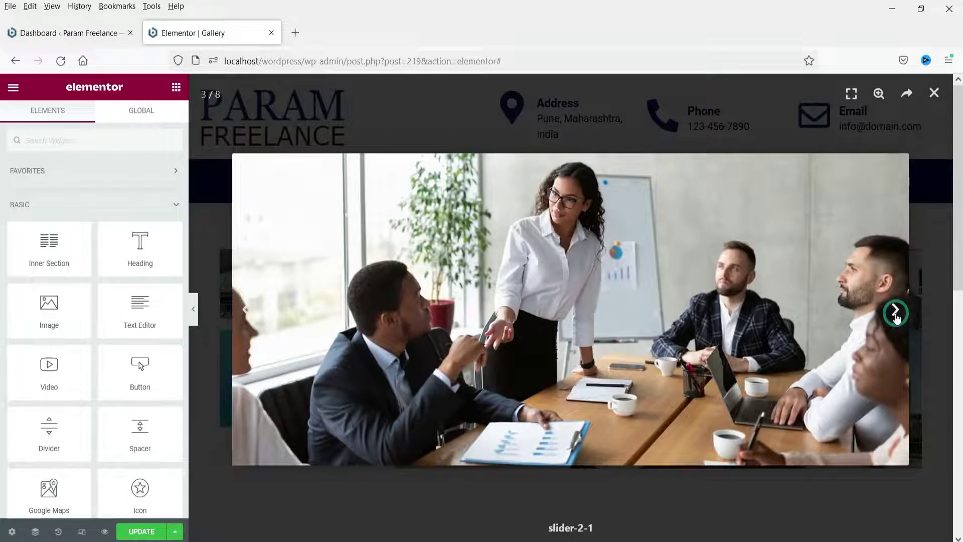
click(896, 319)
click(897, 318)
click(897, 319)
click(897, 318)
key(Left)
key(Left)
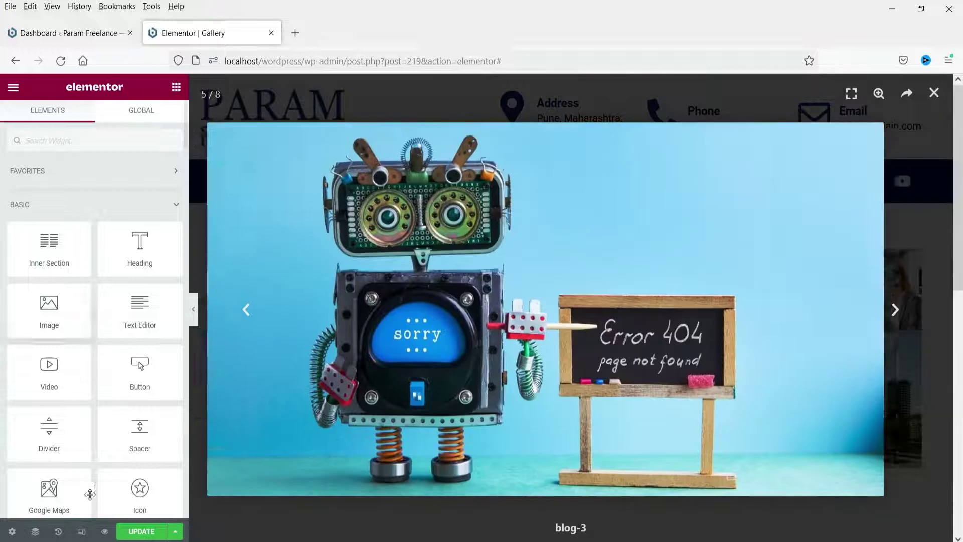
click(933, 93)
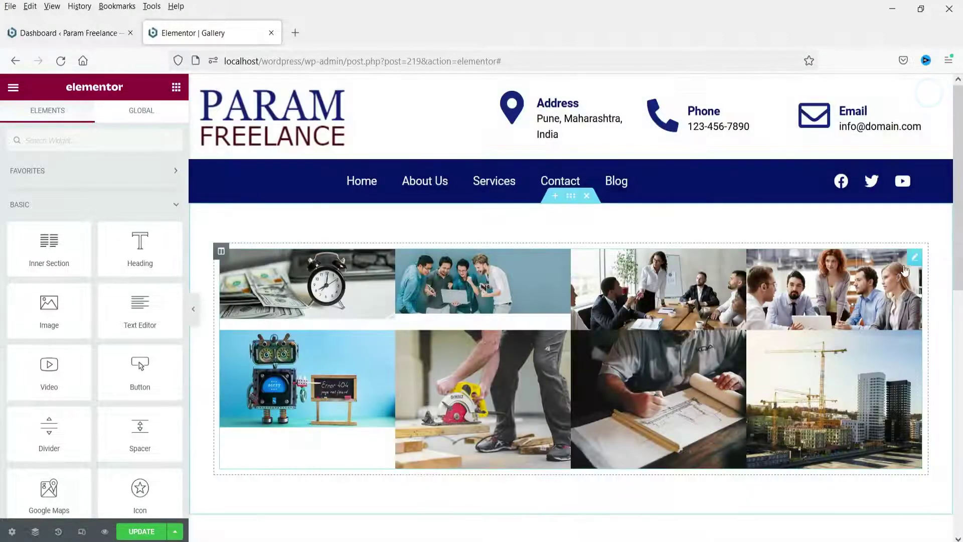
Set the gallery's Lightbox to Yes and test it on the second image
click(914, 257)
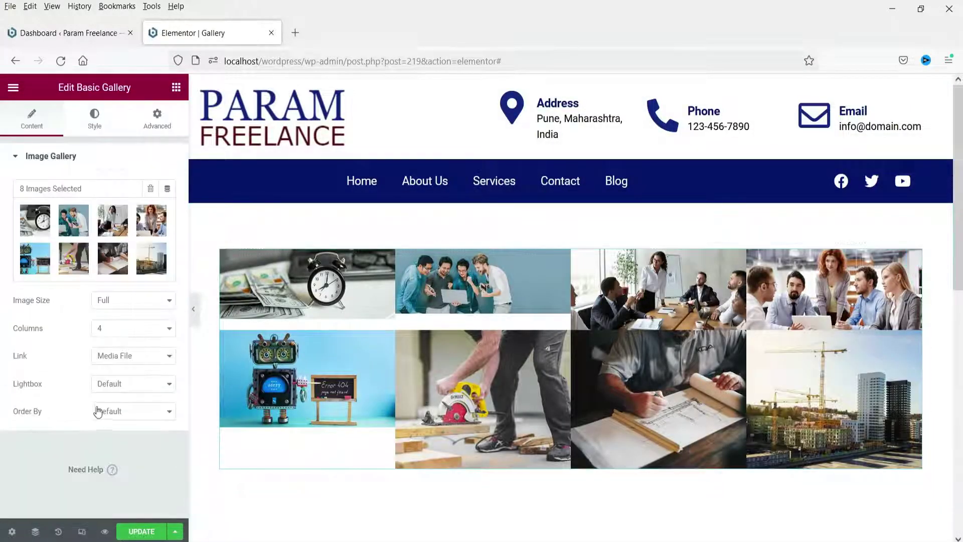
click(129, 384)
click(124, 419)
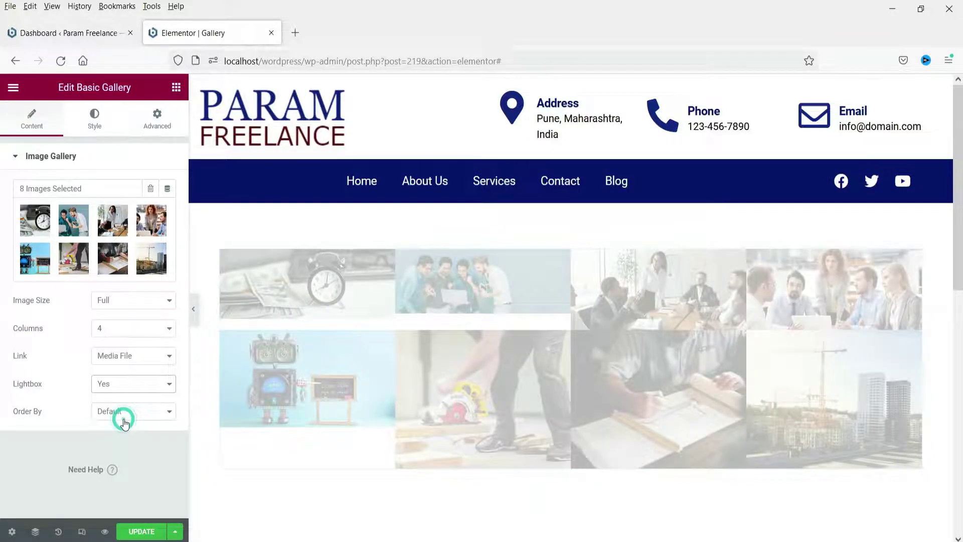
click(474, 289)
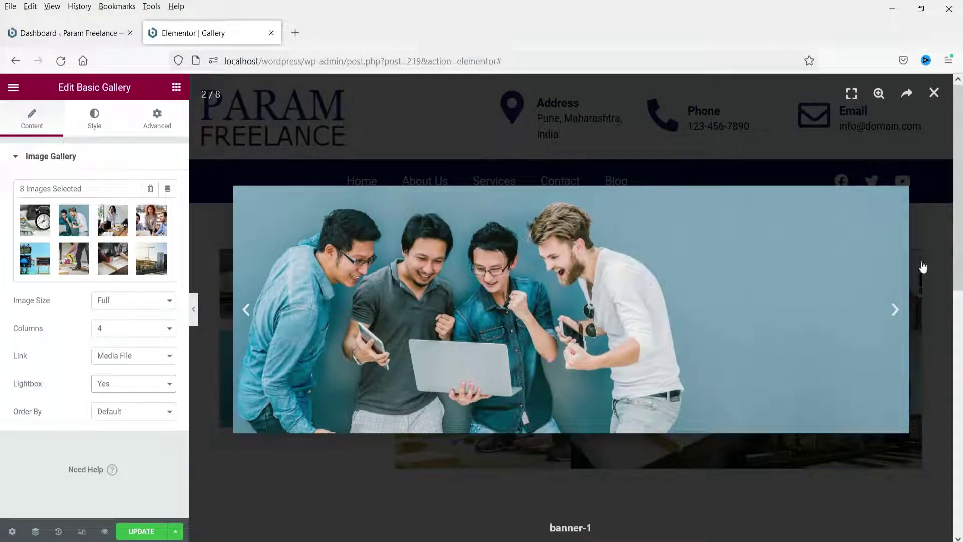
click(894, 311)
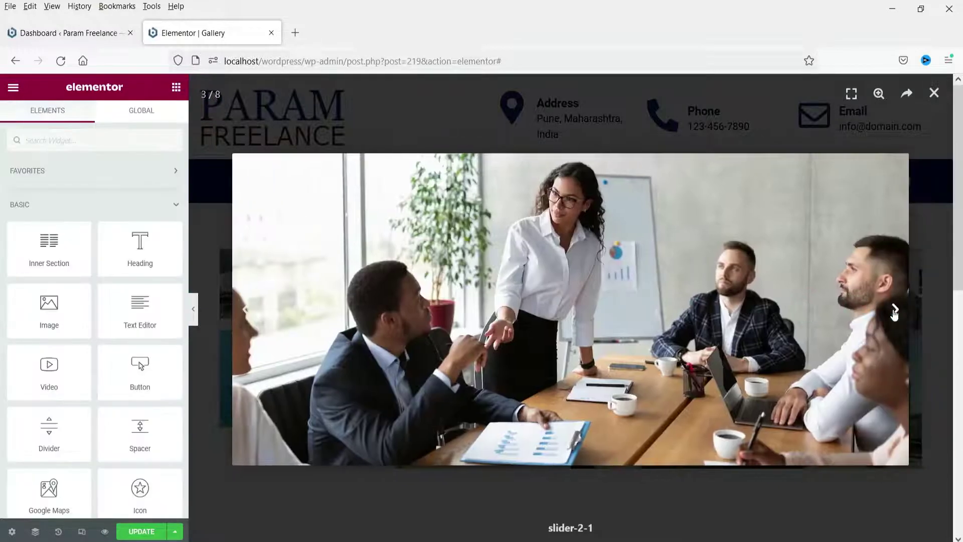
click(894, 311)
click(933, 95)
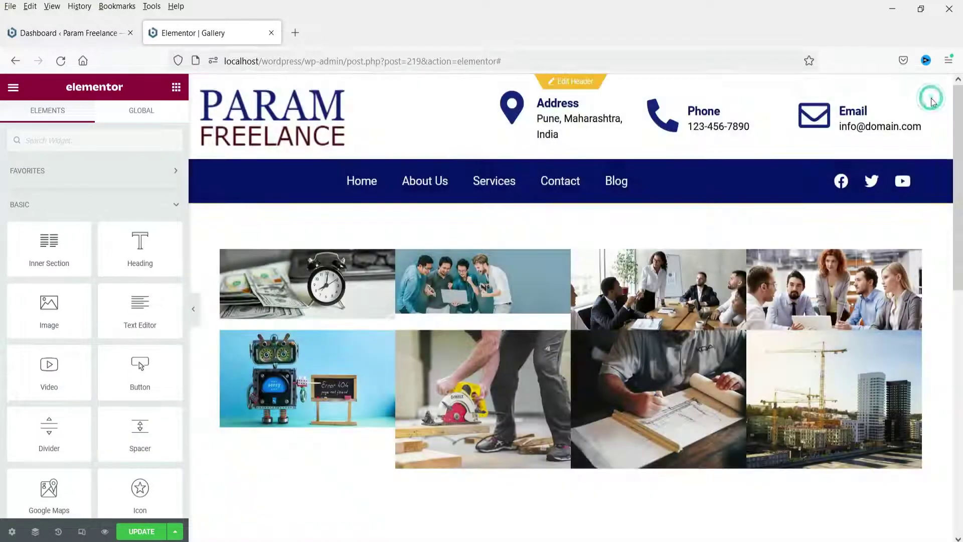
click(913, 258)
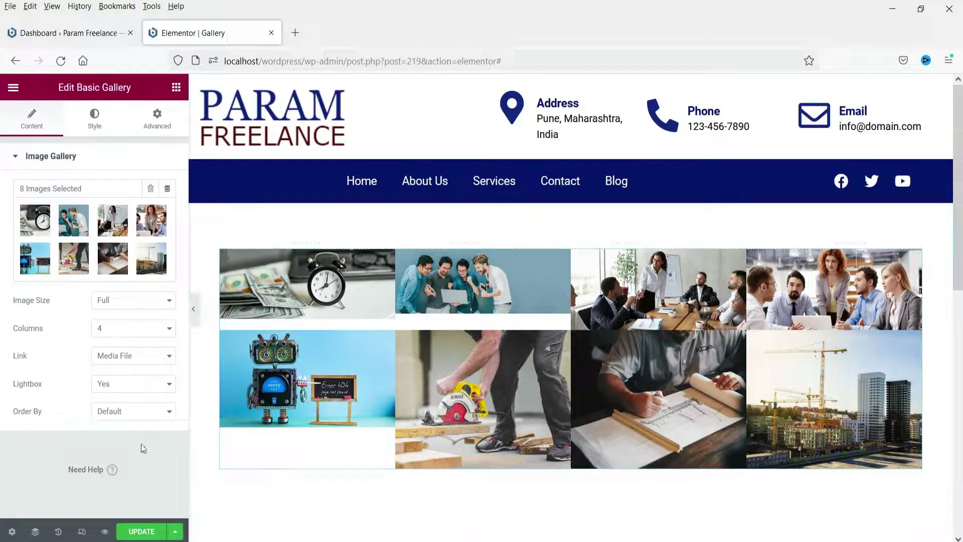
Try Random image order, then return Order By to Default
click(155, 416)
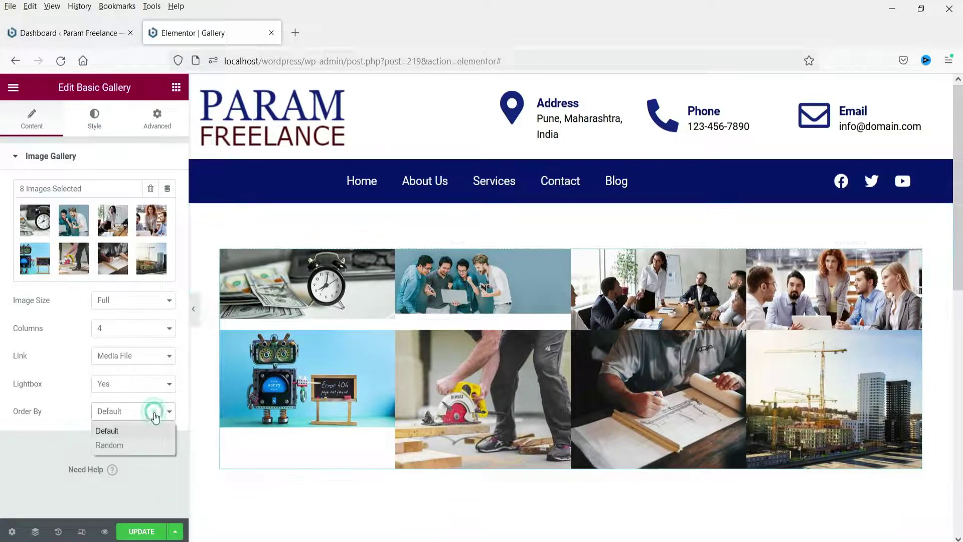
click(139, 442)
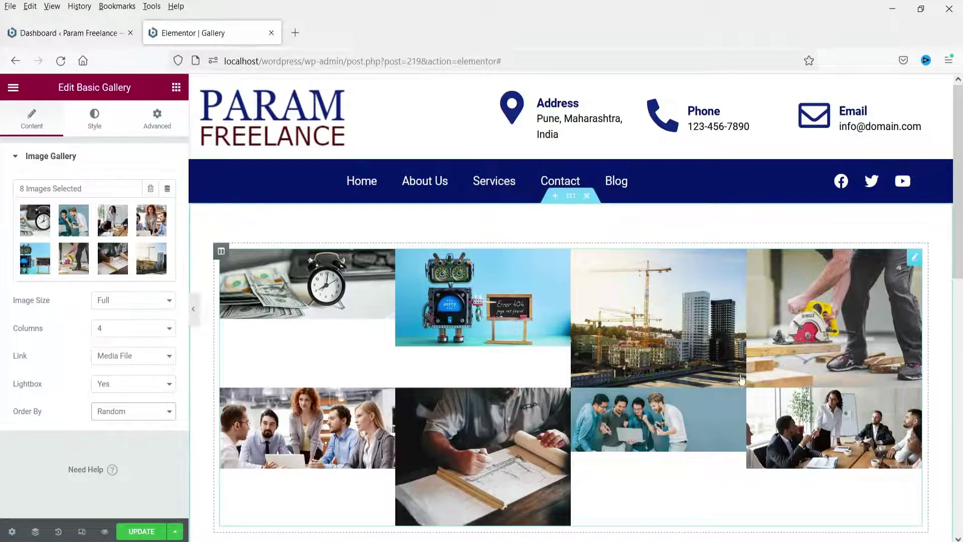
click(135, 417)
click(128, 431)
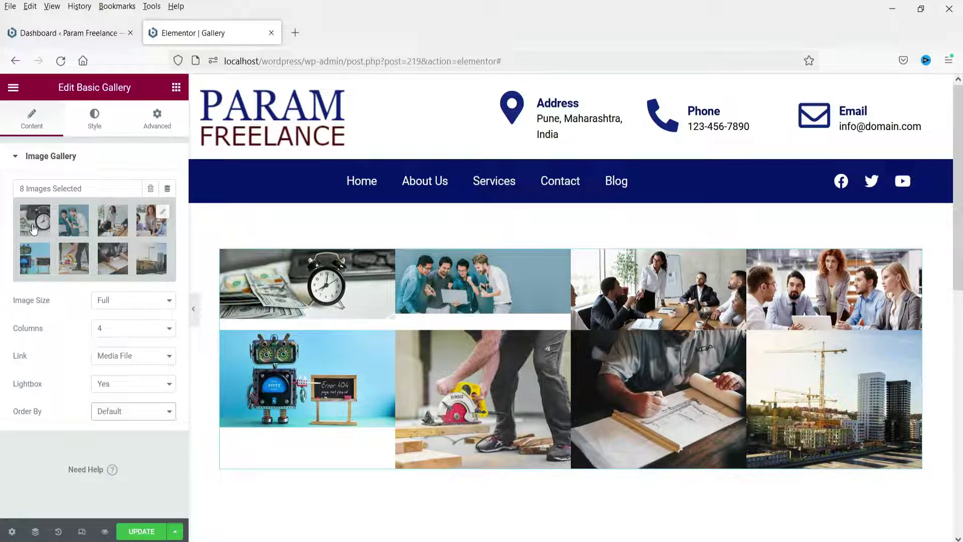
click(93, 120)
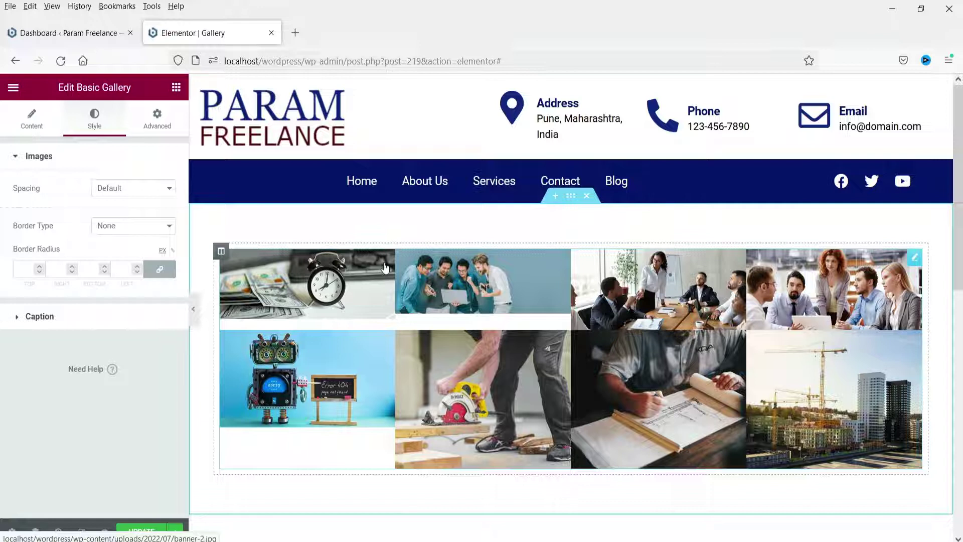
Set custom image spacing of 10 and give the images a 1 px solid border
click(132, 198)
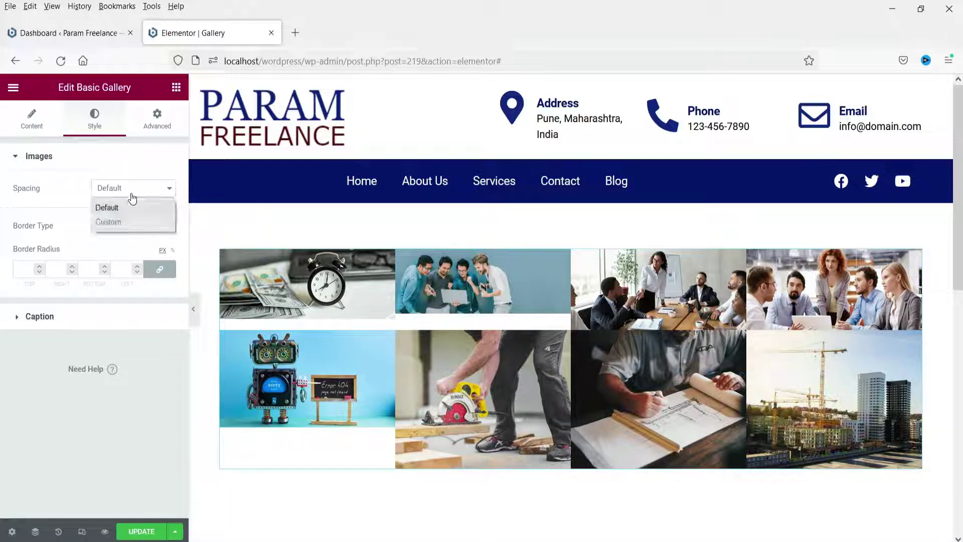
click(142, 224)
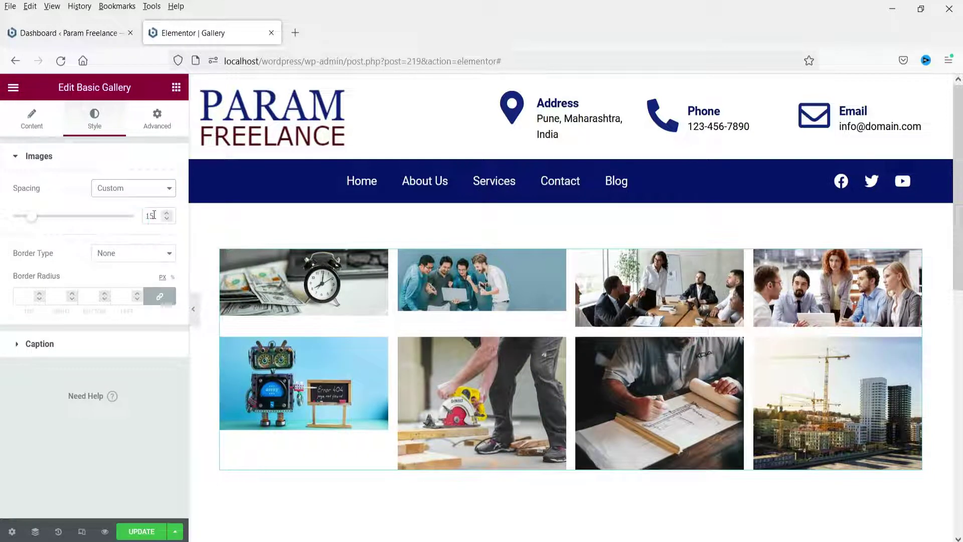
double_click(154, 215)
text(0)
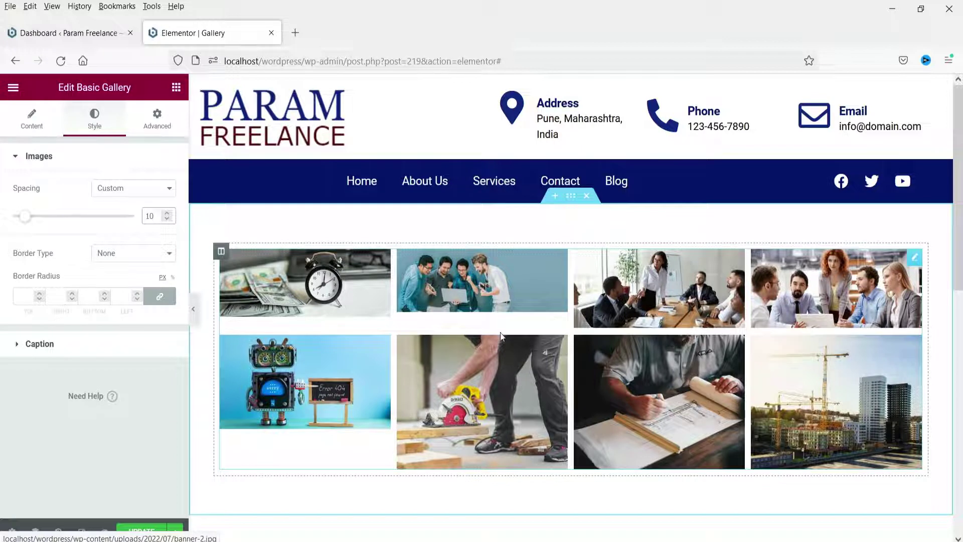
click(139, 259)
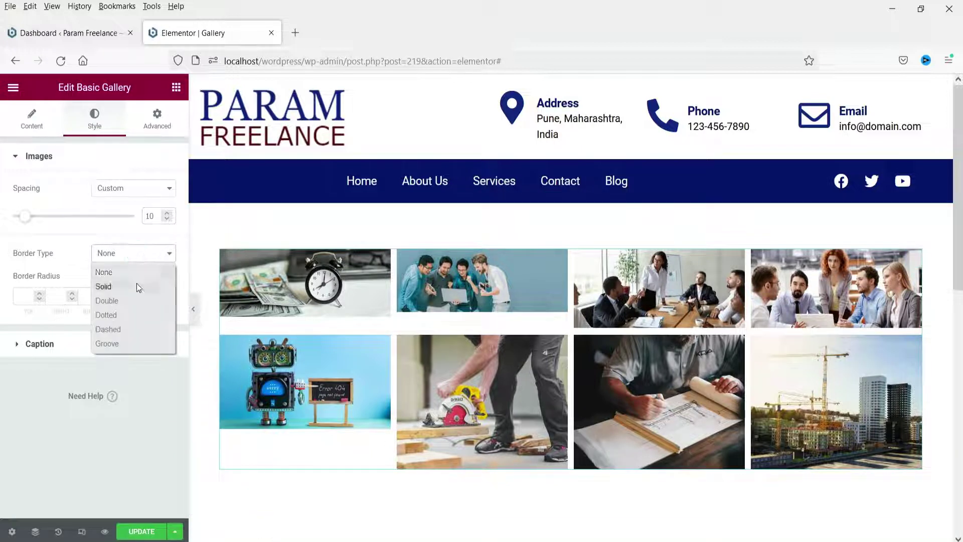
click(104, 286)
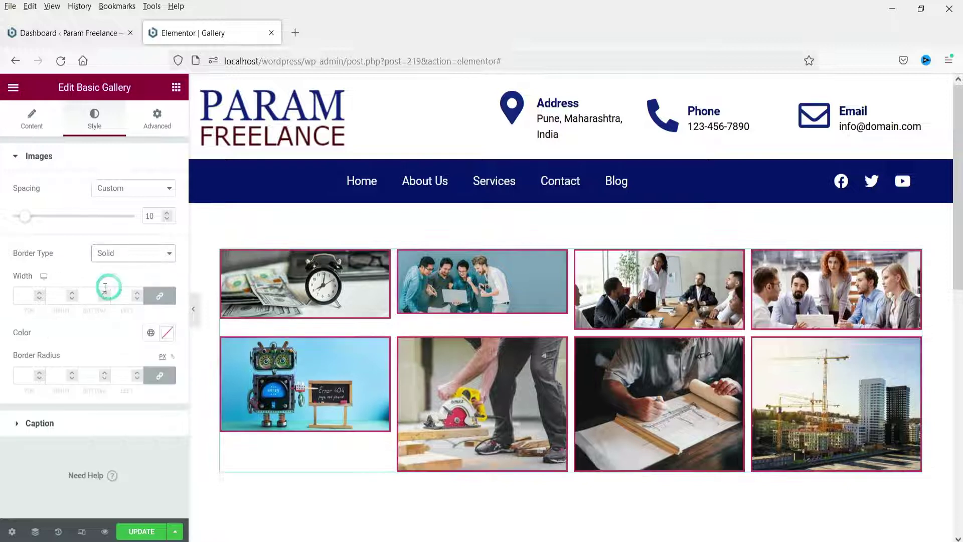
click(40, 292)
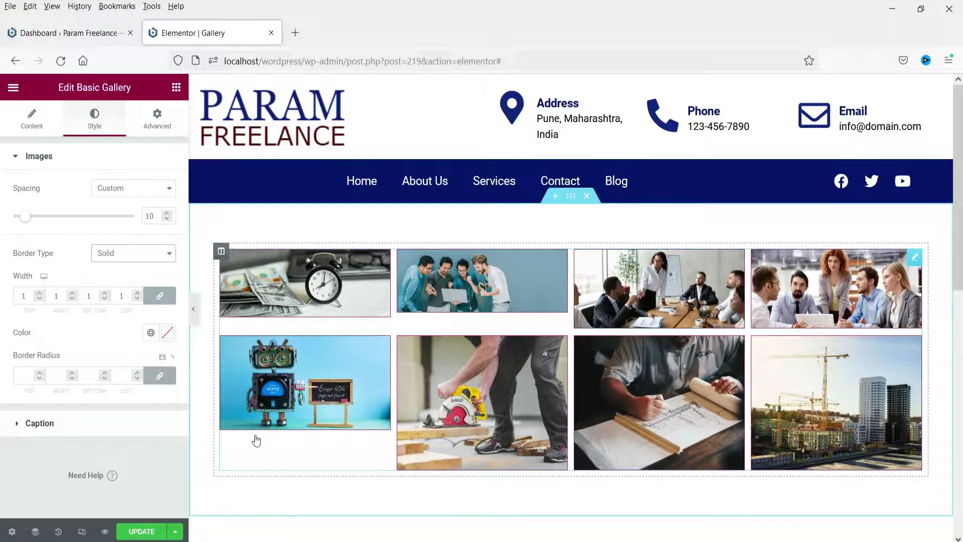
Preview the gallery full width and step through the lightbox from the construction photo
click(194, 309)
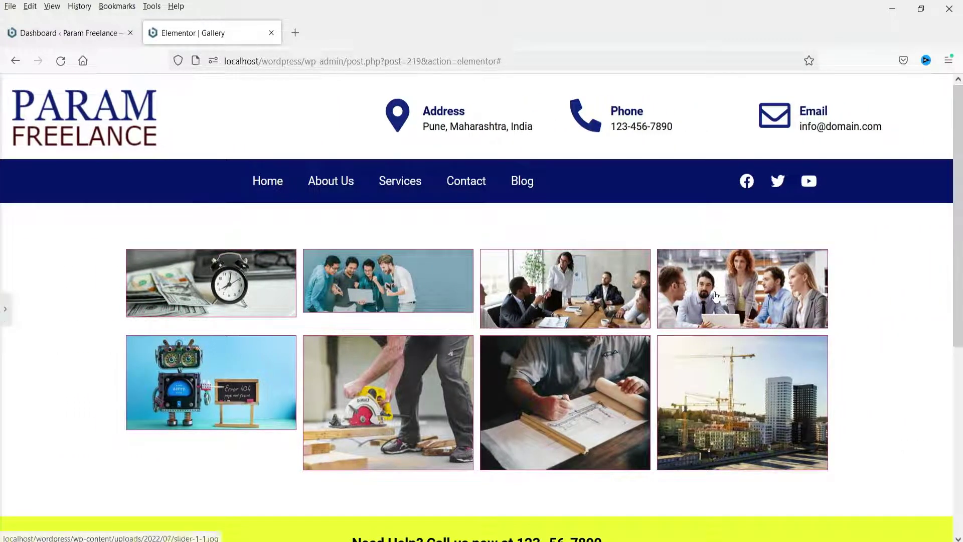
click(711, 386)
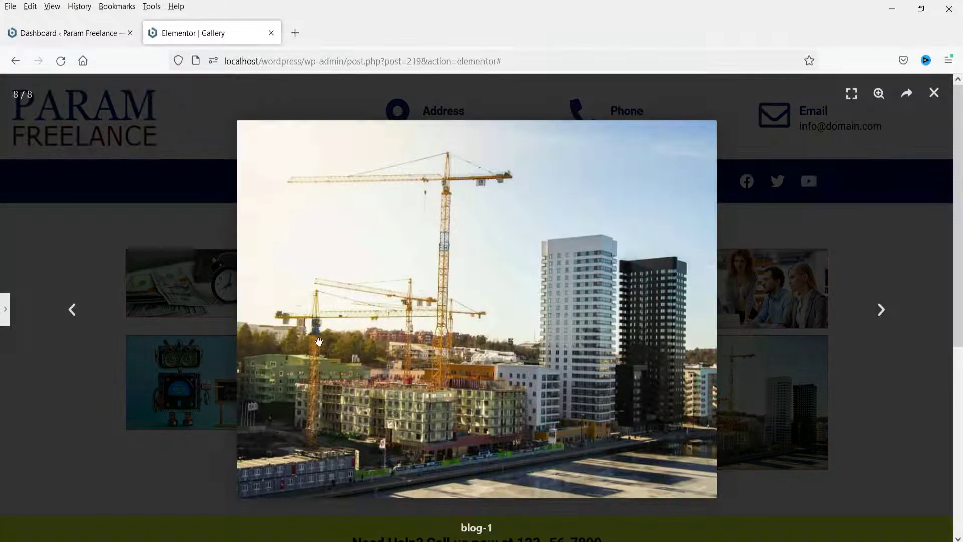
click(882, 314)
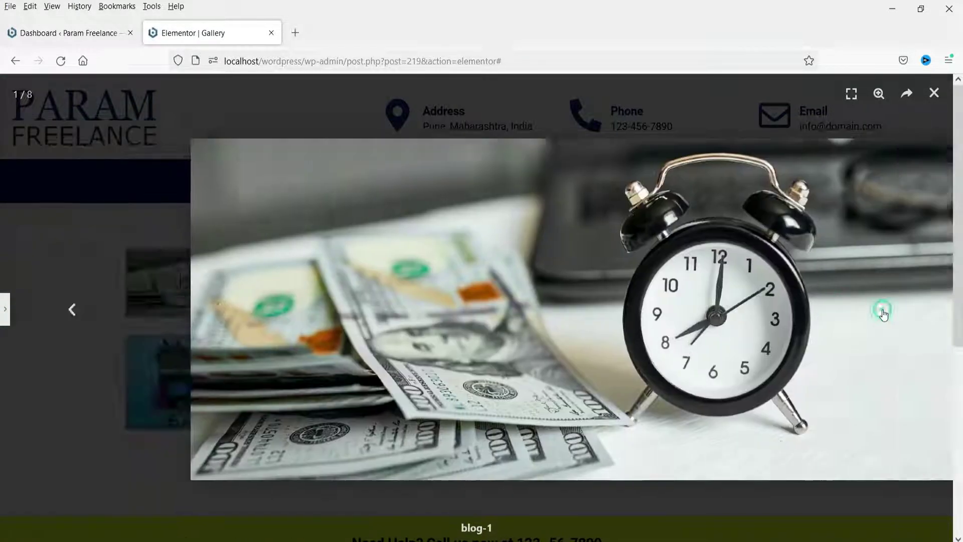
click(934, 92)
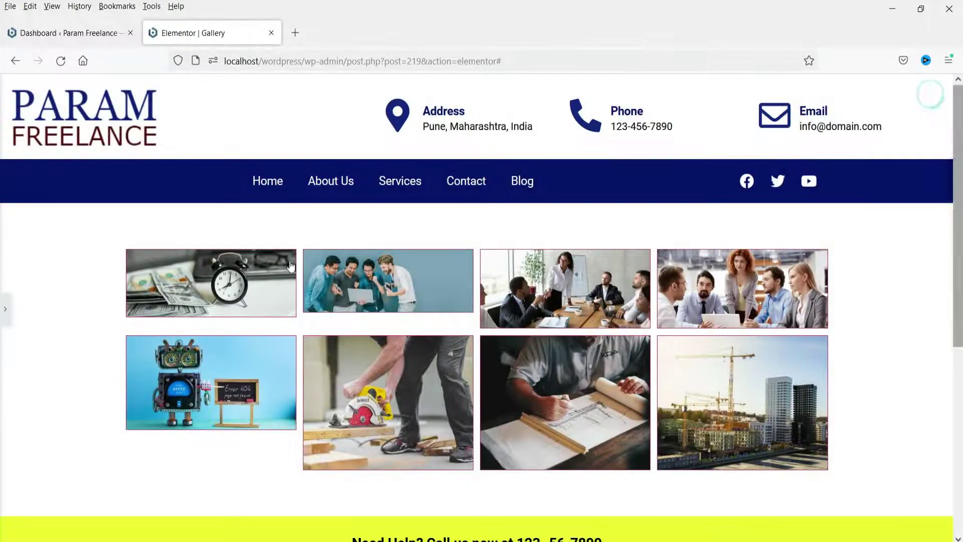
click(5, 309)
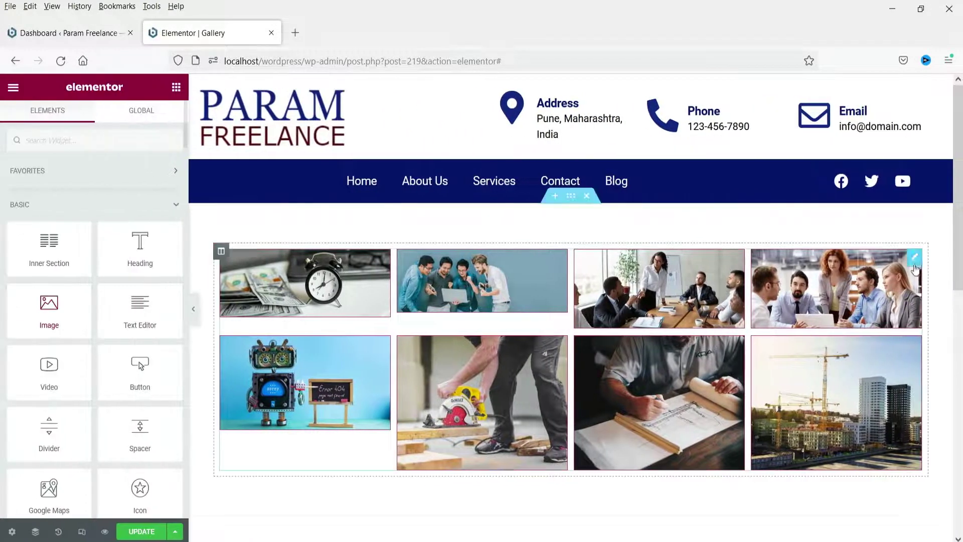
Set the gallery images' border radius to 10 and preview the rounded corners
click(364, 268)
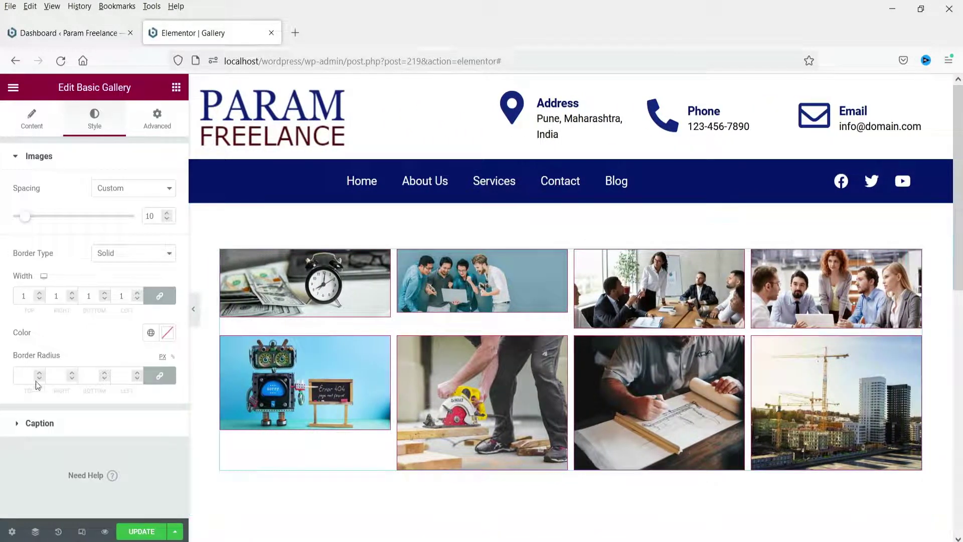
click(28, 375)
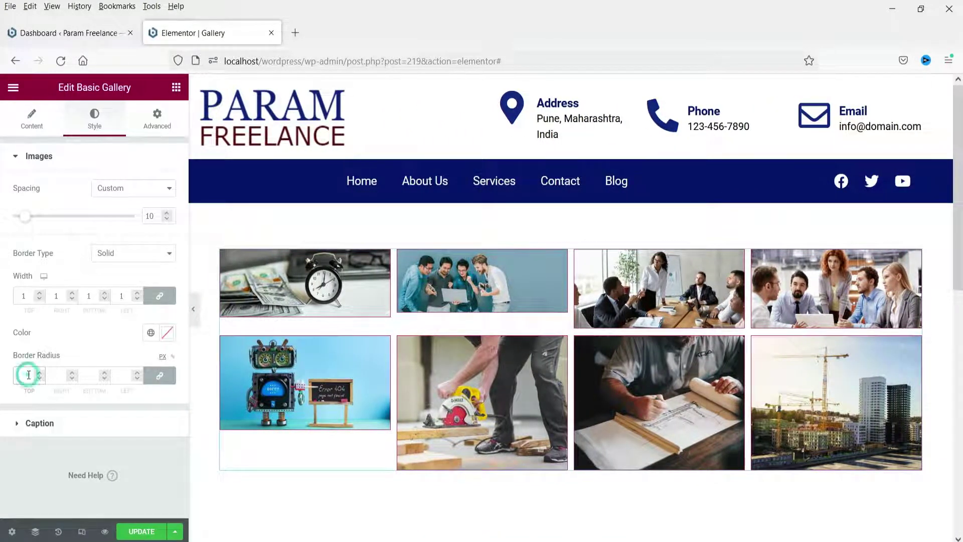
text(10)
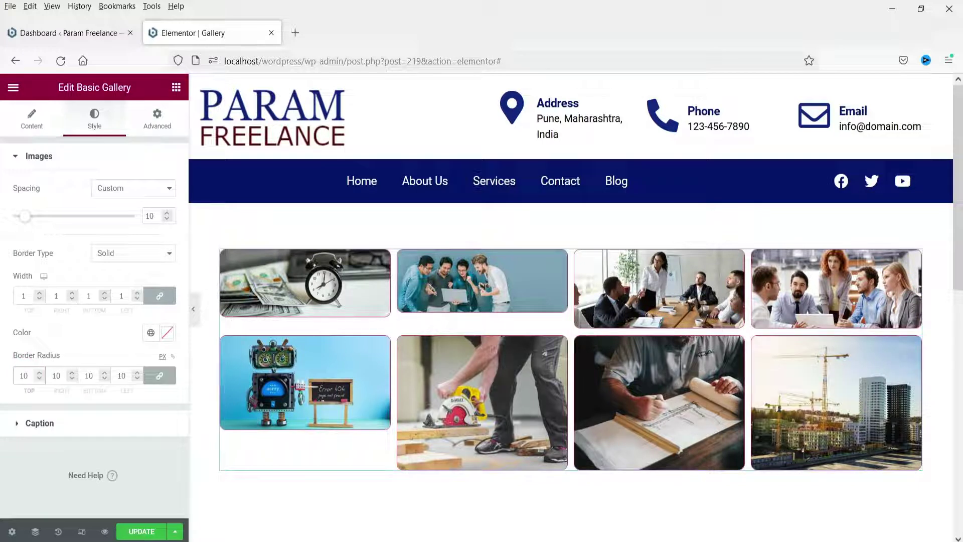
click(193, 309)
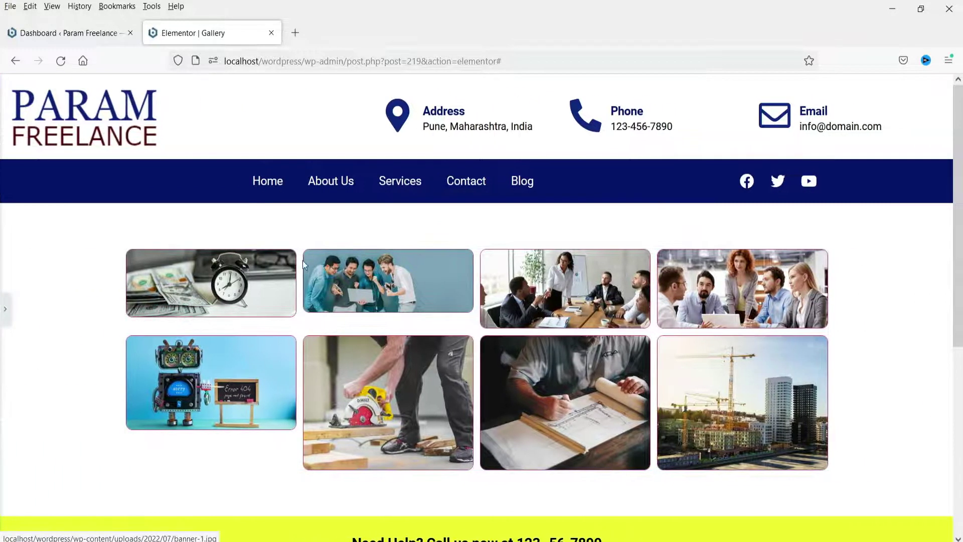
click(5, 309)
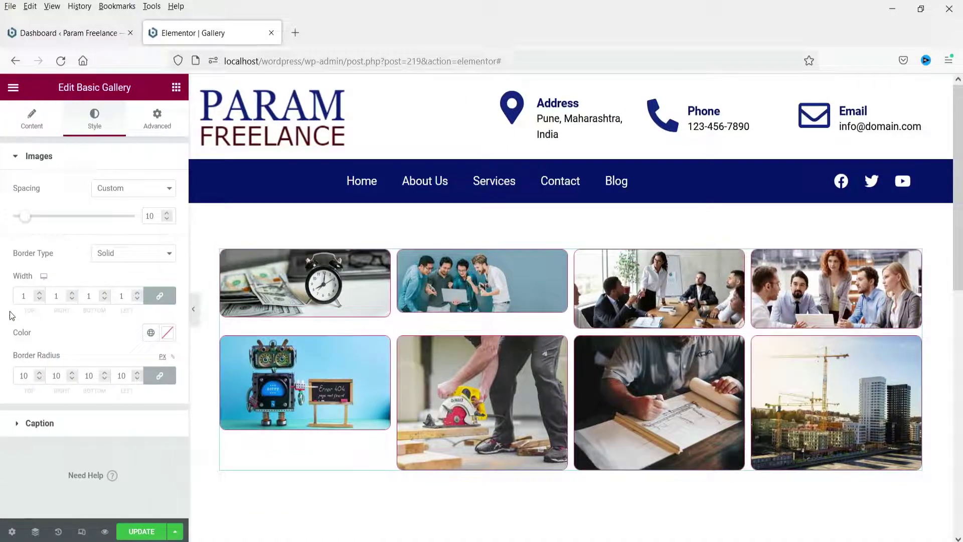
Keep captions displayed and centre-align them in the Caption style settings
click(42, 427)
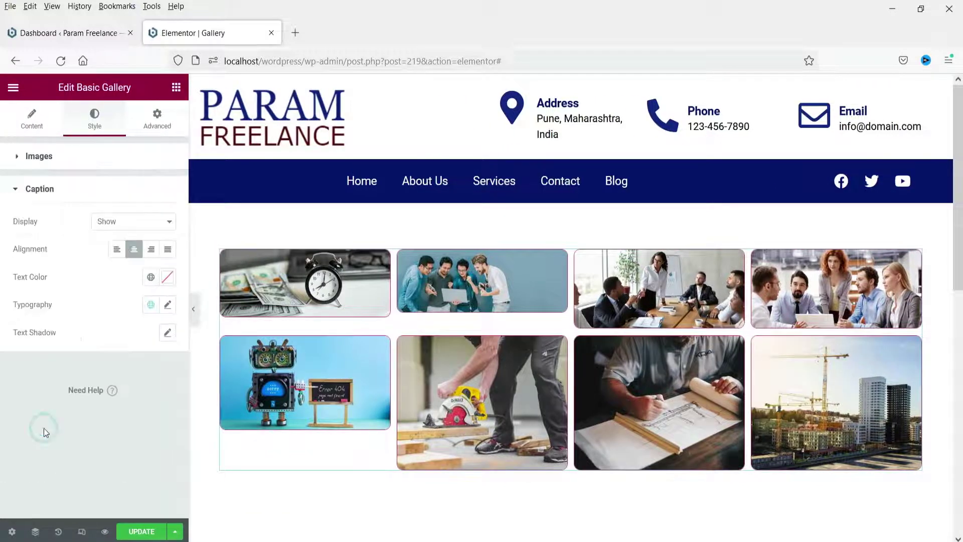
click(115, 221)
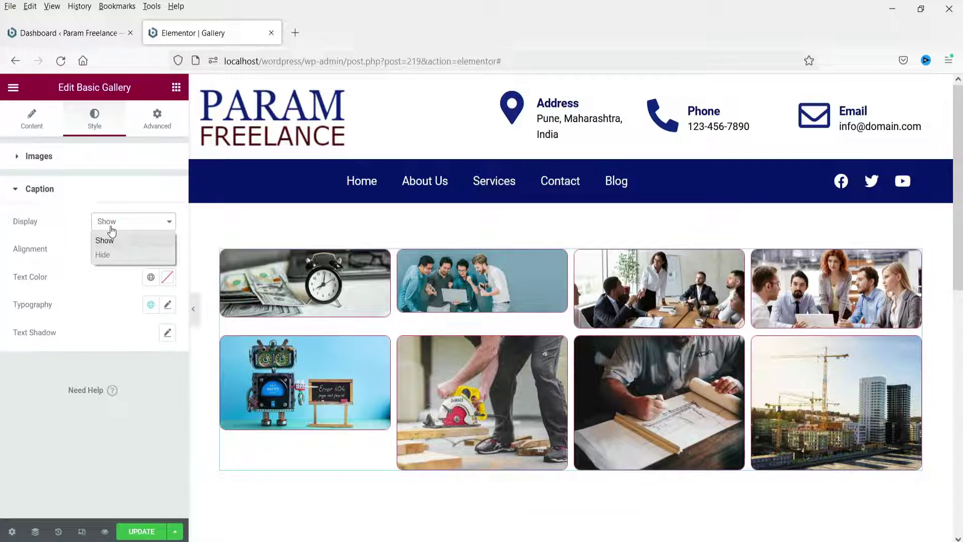
click(110, 240)
click(134, 250)
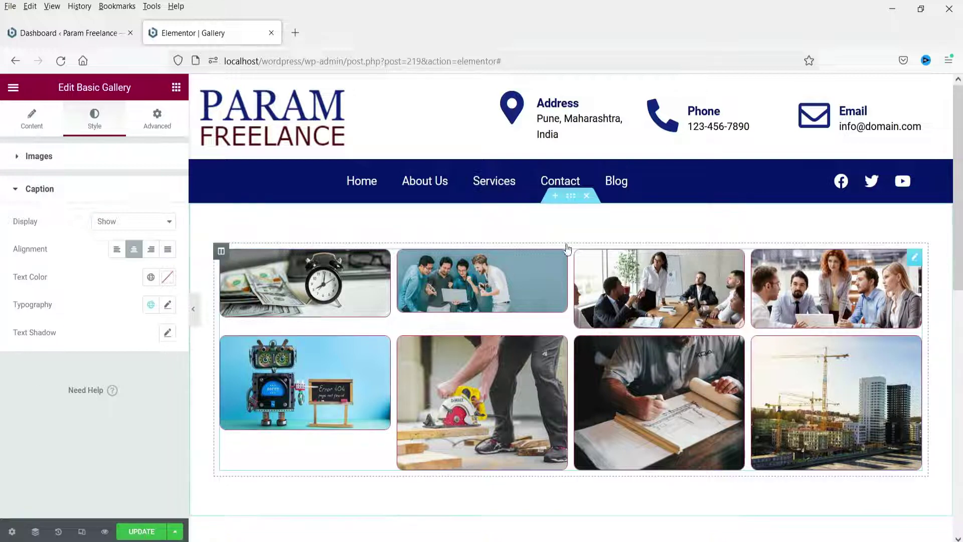
Give the section a 180° gradient background with a dark blue first colour stopped at 31
click(571, 197)
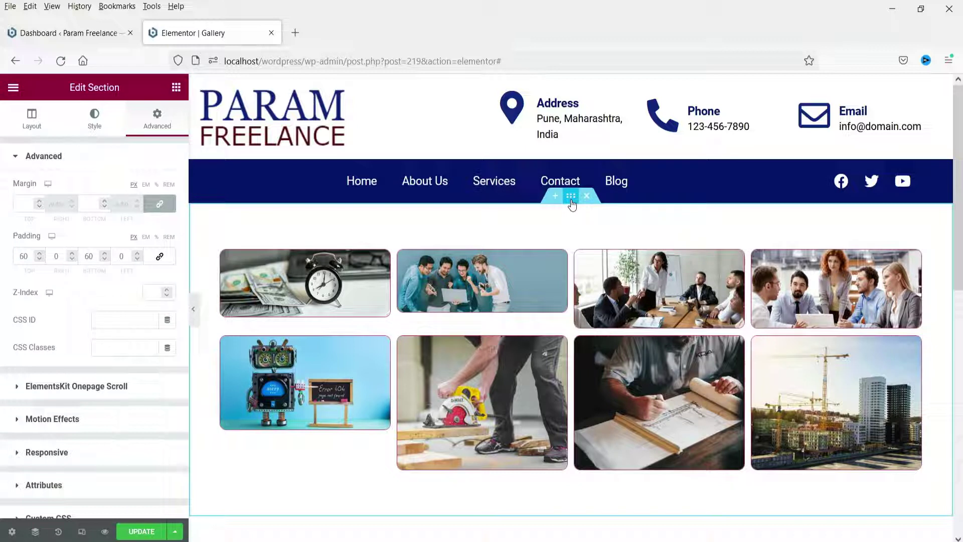
click(94, 126)
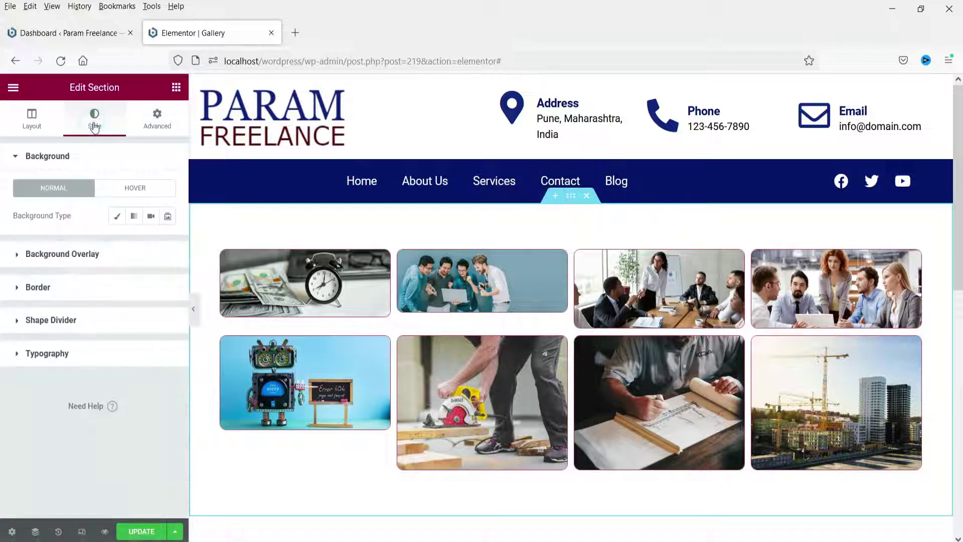
click(134, 217)
click(167, 243)
drag(128, 326, 142, 364)
click(103, 238)
drag(15, 285, 50, 285)
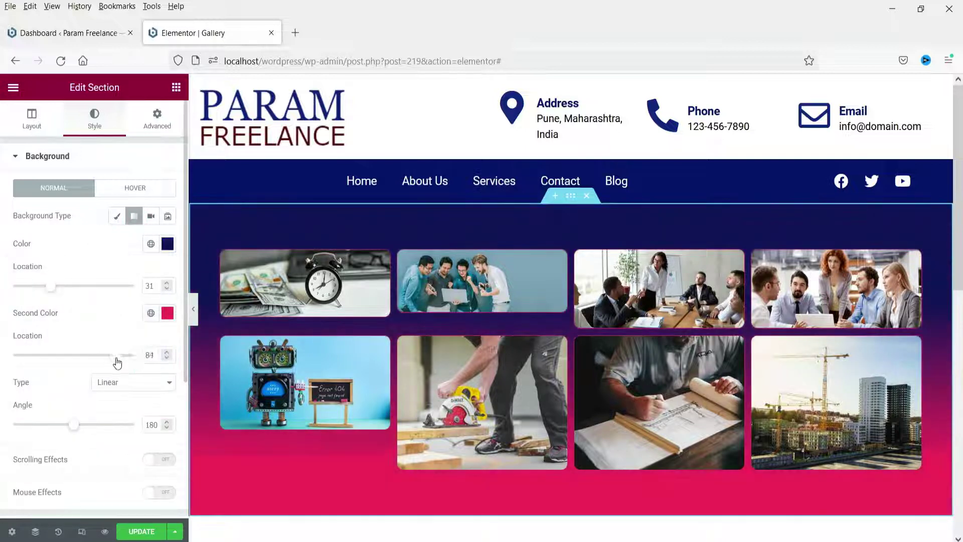
Preview the gradient at full width, then save the page with UPDATE
click(193, 309)
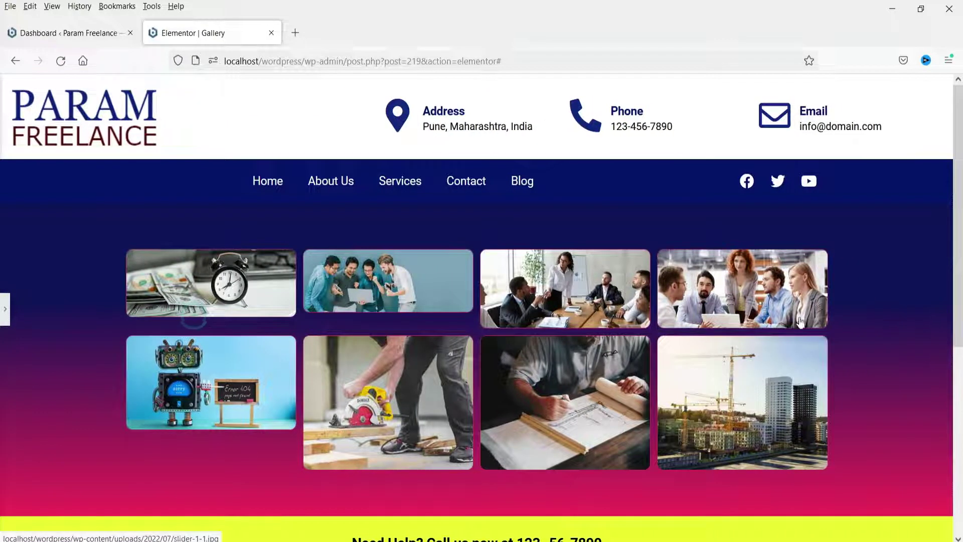
key(ctrl+p)
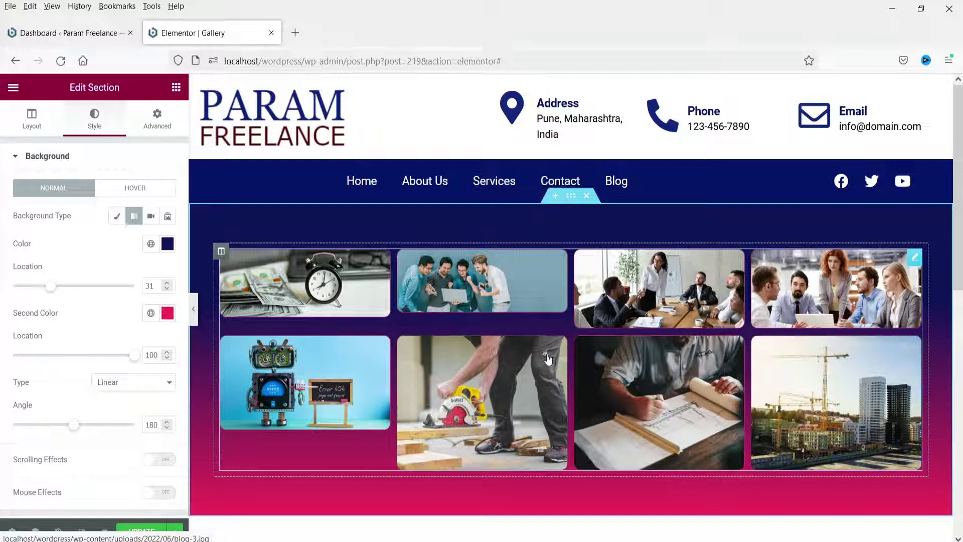
click(258, 318)
click(143, 532)
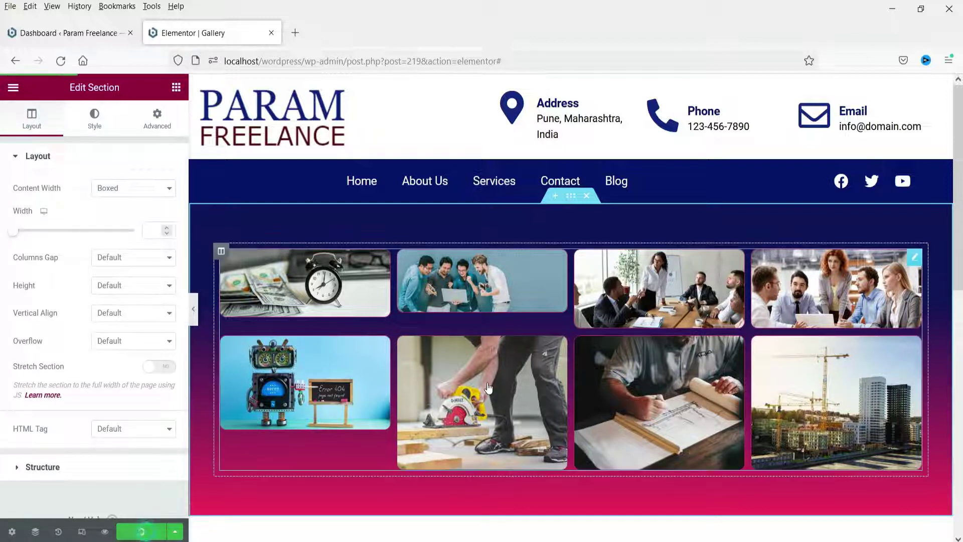
Open the live Gallery page in a new tab from View Page
click(13, 87)
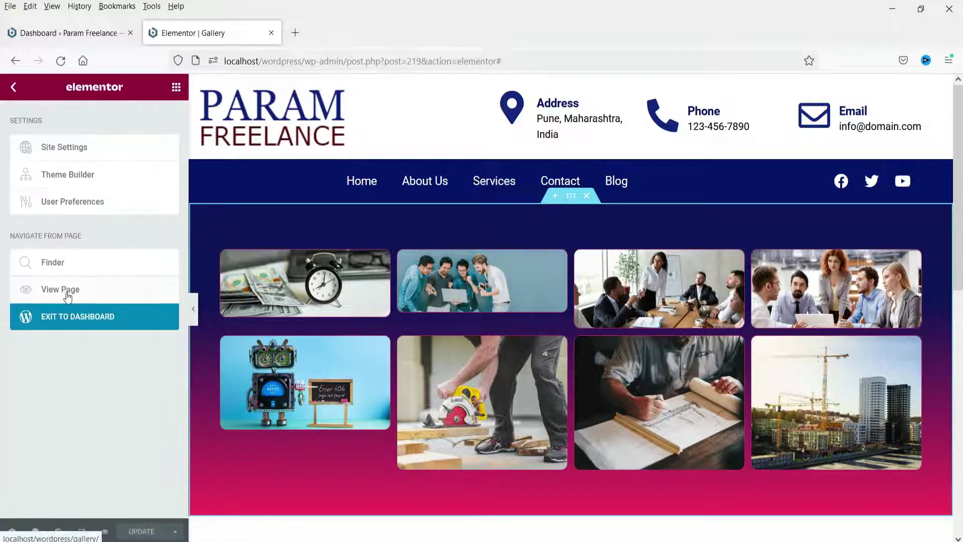
right_click(65, 291)
click(119, 309)
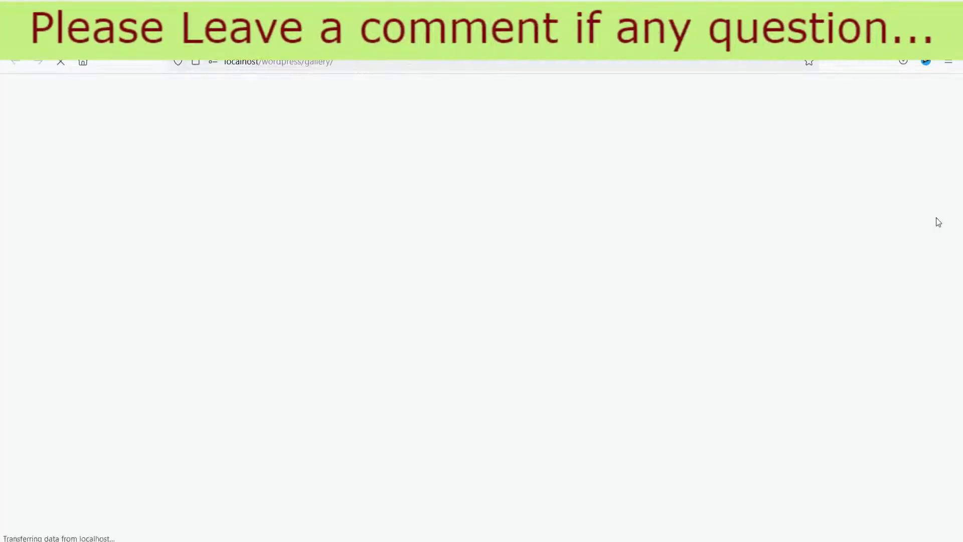
scroll(951, 243, down, 4)
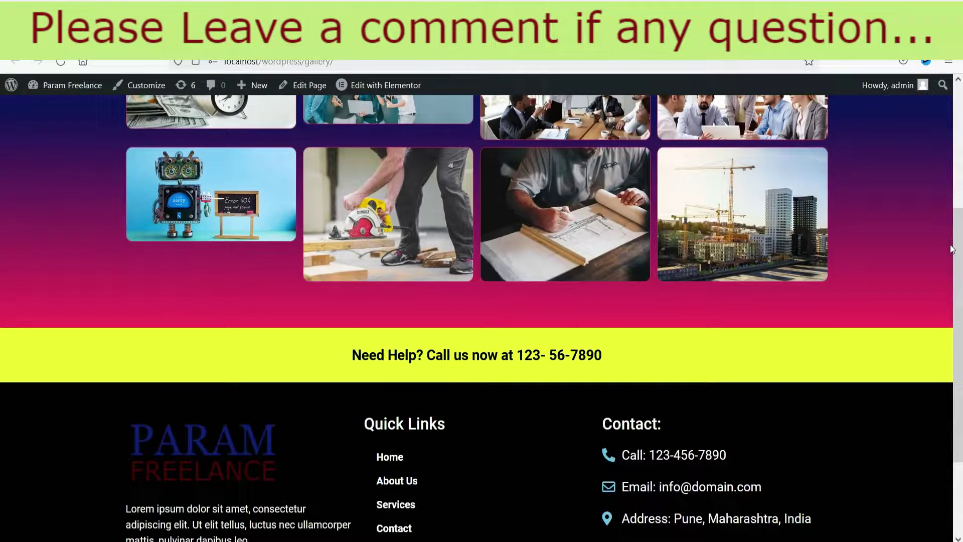
scroll(931, 242, up, 4)
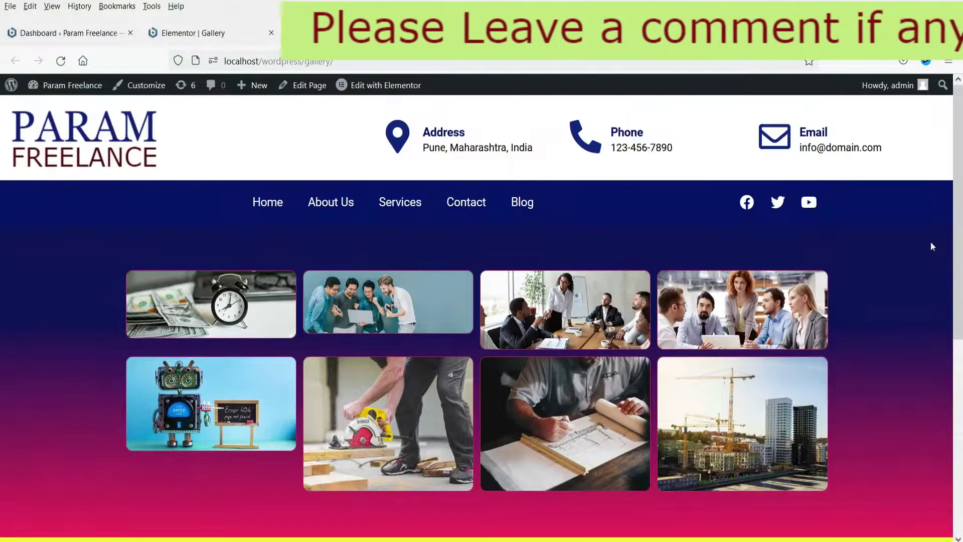
click(767, 397)
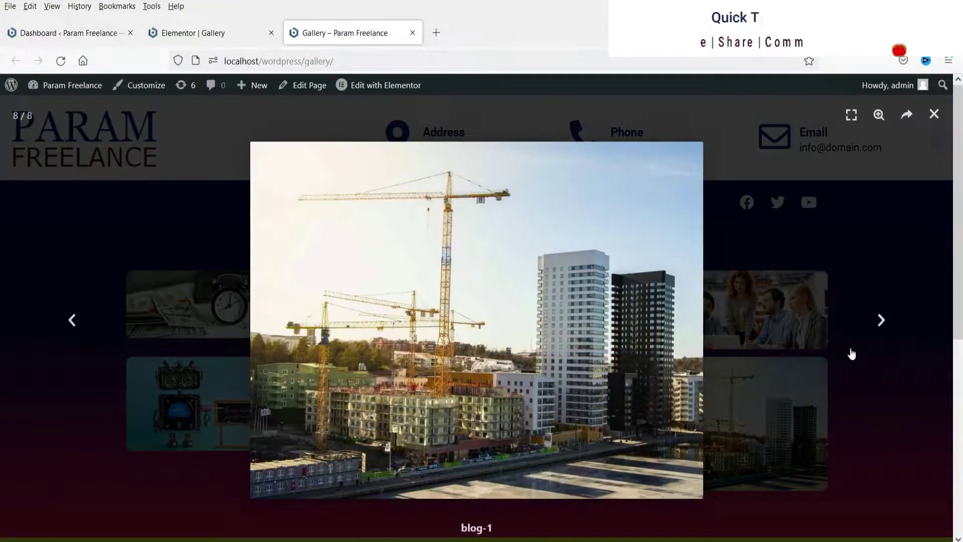
click(881, 323)
click(880, 323)
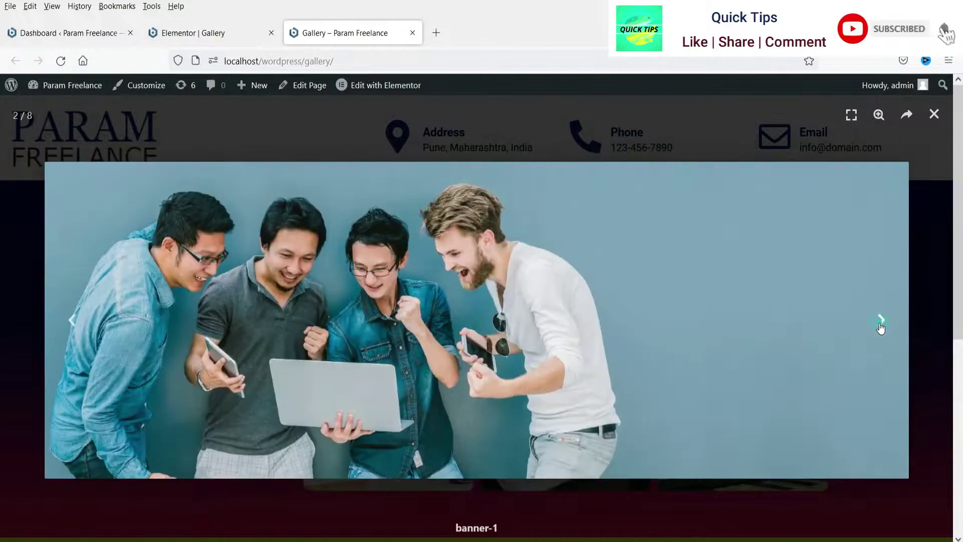
click(881, 323)
click(880, 323)
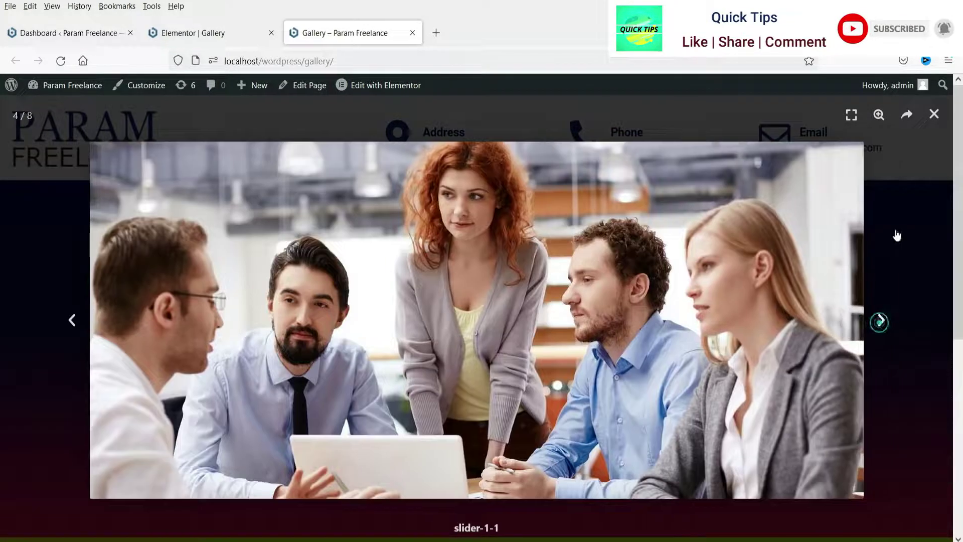
click(933, 114)
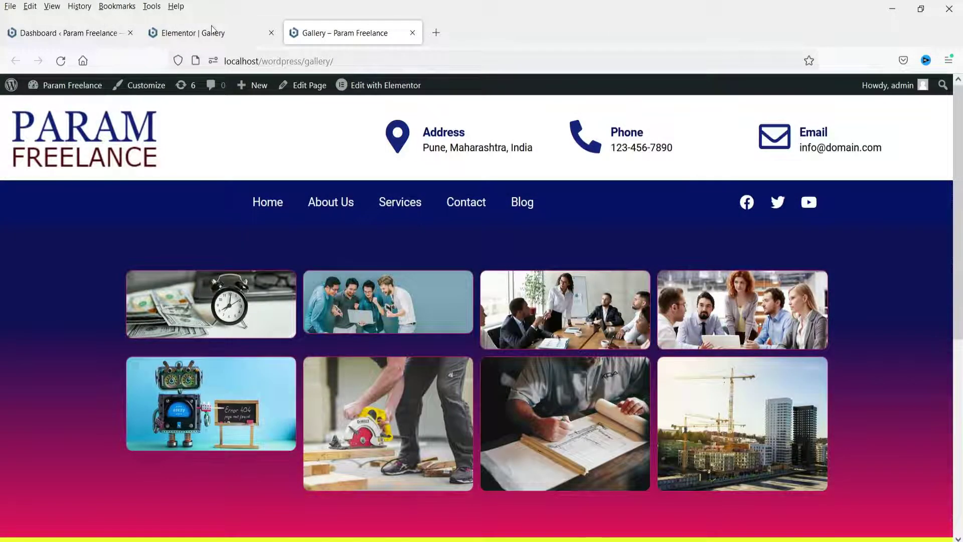
click(211, 31)
Add a new single-column section below the gradient gallery
scroll(652, 421, down, 5)
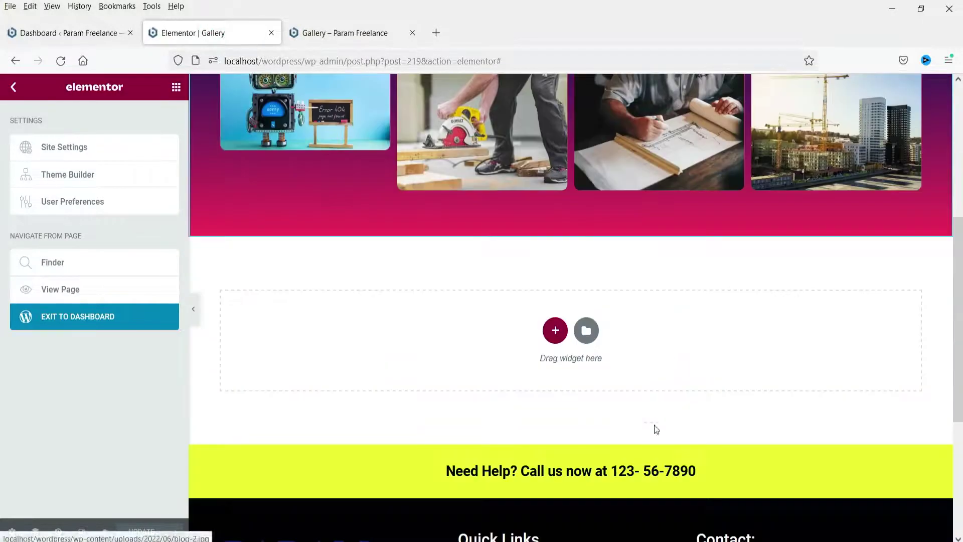
click(245, 264)
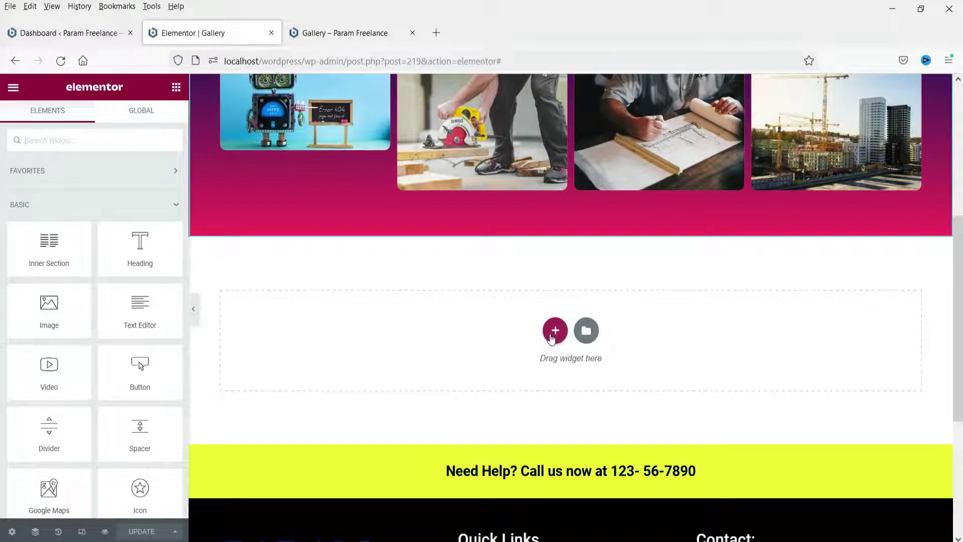
click(554, 331)
click(400, 371)
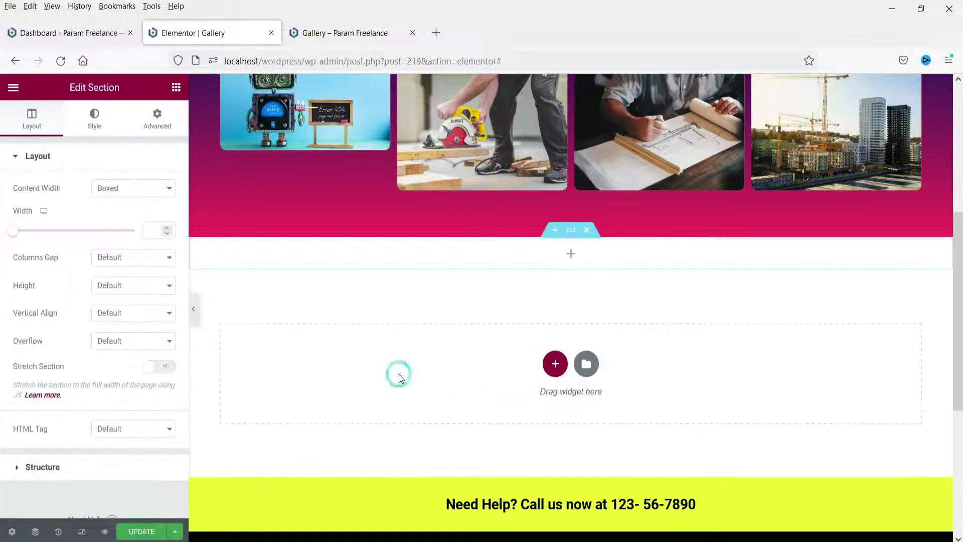
Unlink the new section's padding and set its top padding to 80
click(157, 118)
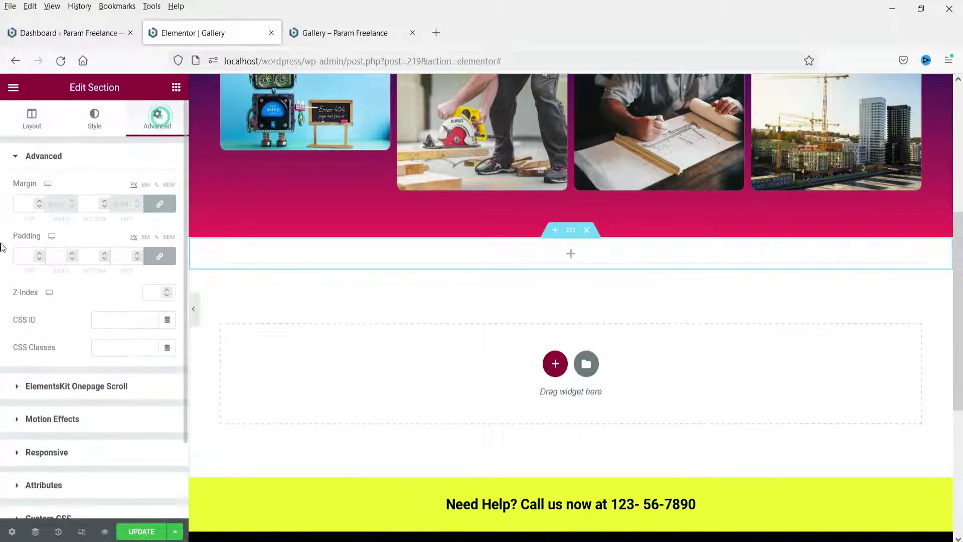
click(159, 256)
click(30, 251)
text(80)
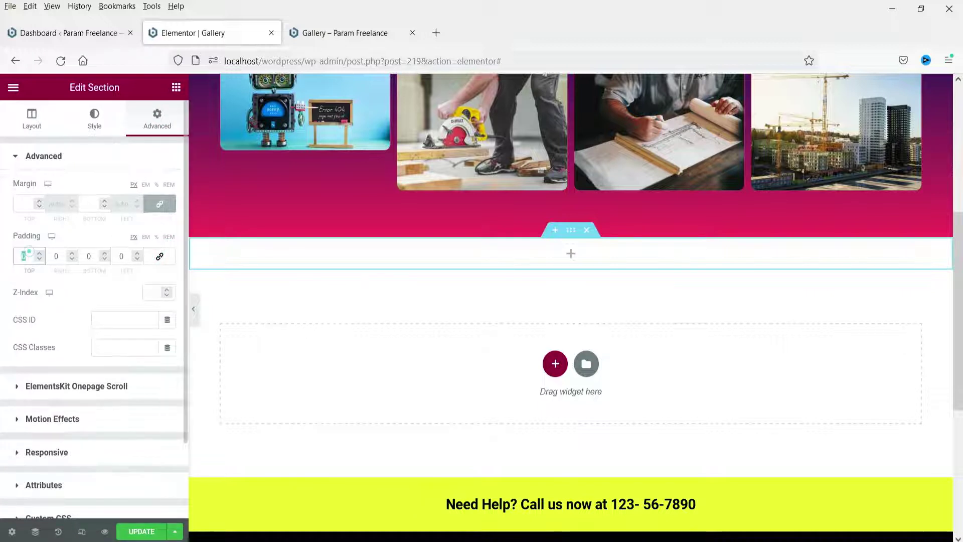
Search the widget list for 'gal' to find the Gallery widget
click(568, 295)
click(52, 136)
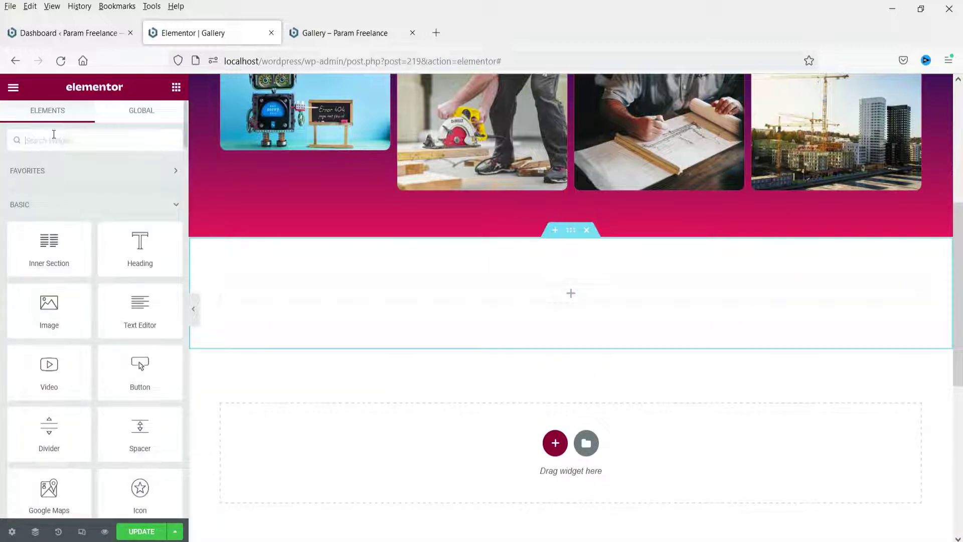
text(gallery)
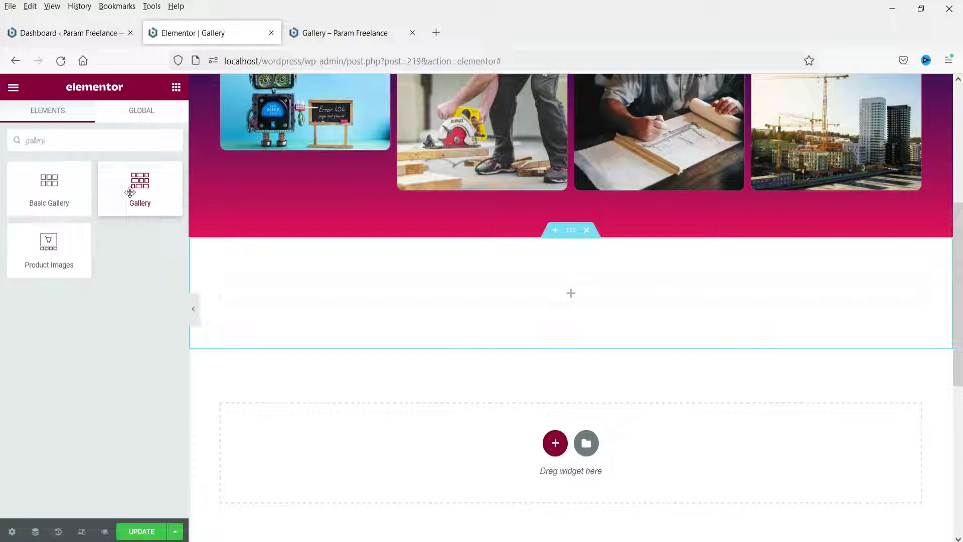
Drop a Gallery widget into the new section and select the alarm-clock and three more photos
drag(139, 180, 491, 302)
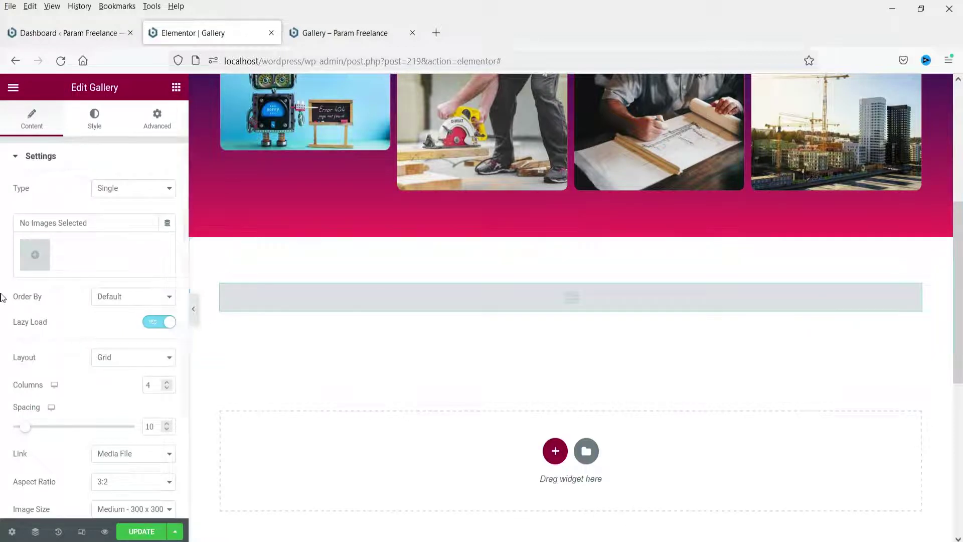
click(39, 251)
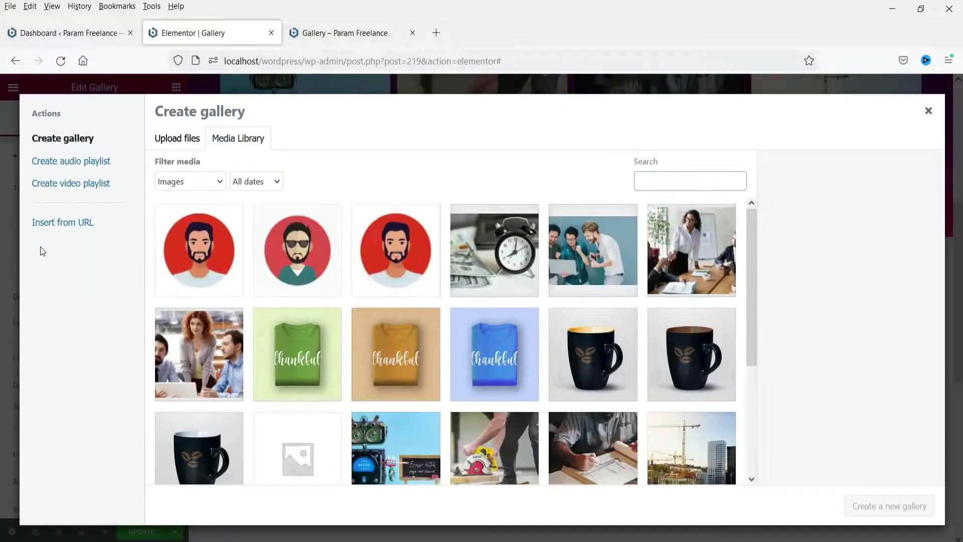
click(504, 265)
click(627, 267)
click(691, 251)
click(199, 354)
Select four more photos including the crane, then create and insert the eight-image gallery
scroll(446, 351, down, 3)
click(396, 331)
click(494, 331)
click(593, 331)
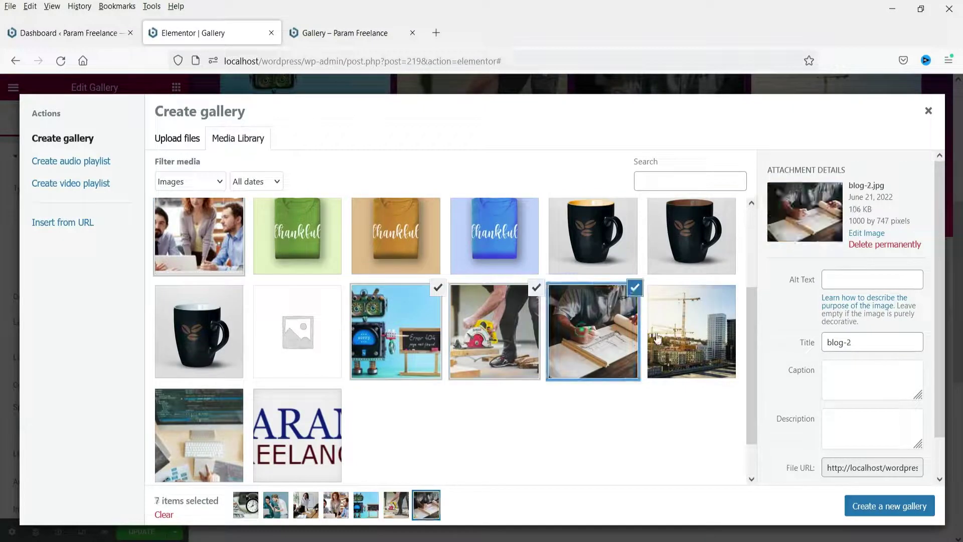
click(691, 331)
click(894, 506)
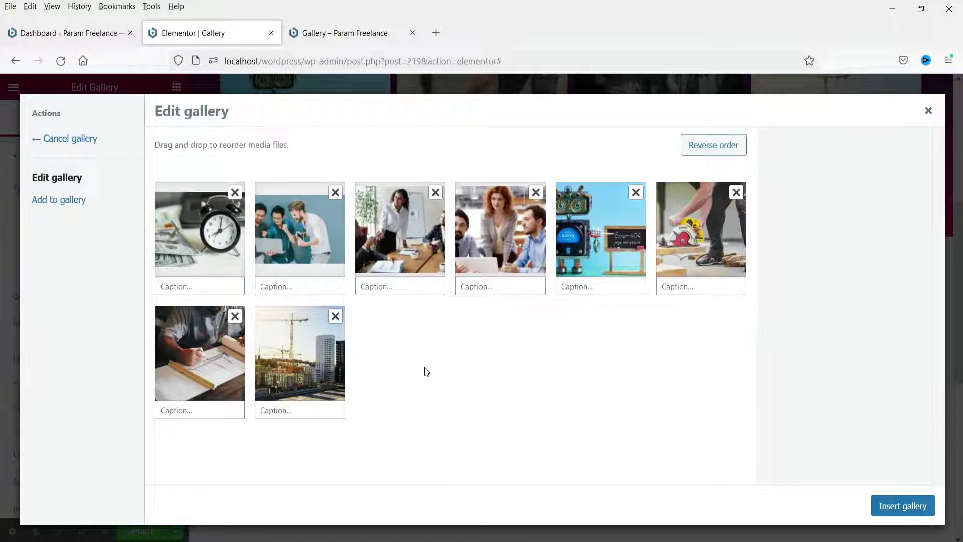
click(897, 505)
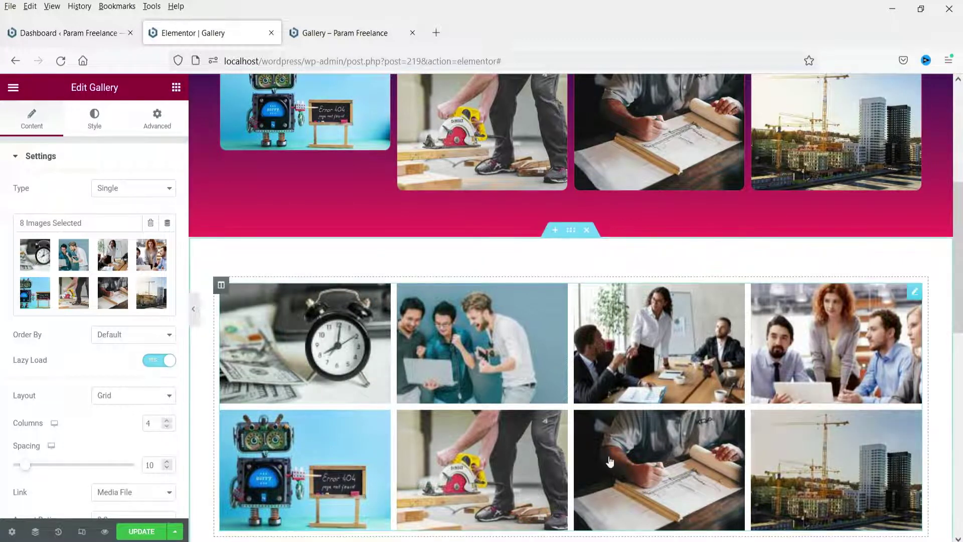
Set the gallery's Image Size to Full and its Order By to Random
scroll(841, 334, down, 2)
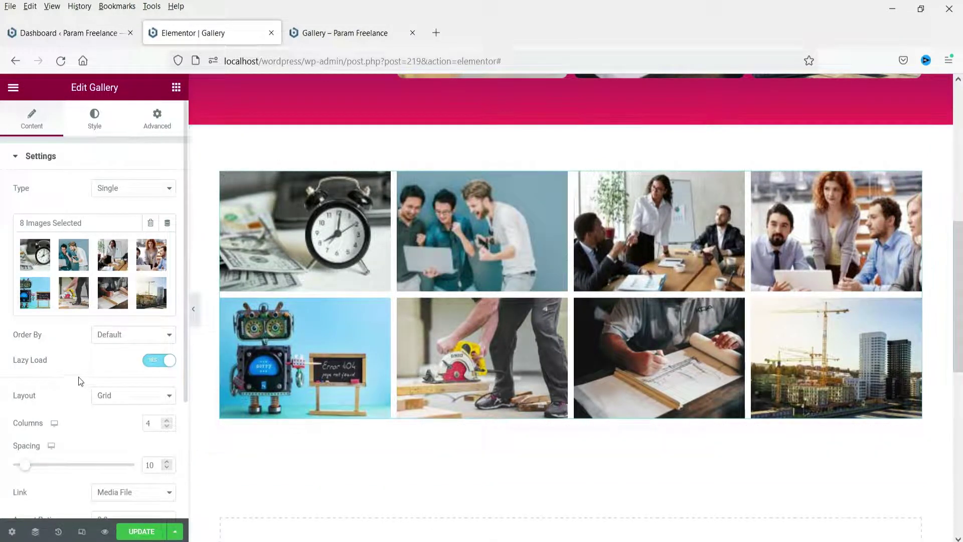
scroll(72, 325, down, 2)
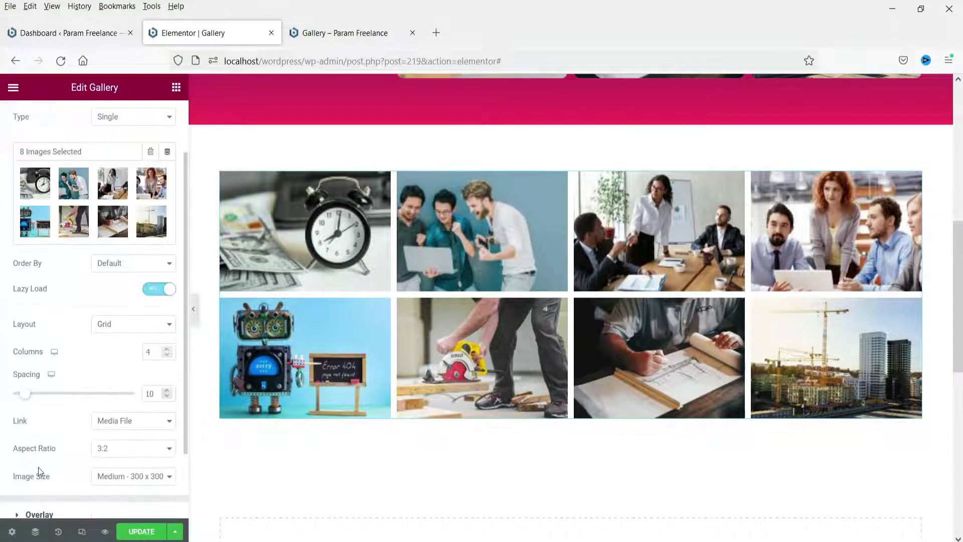
click(136, 478)
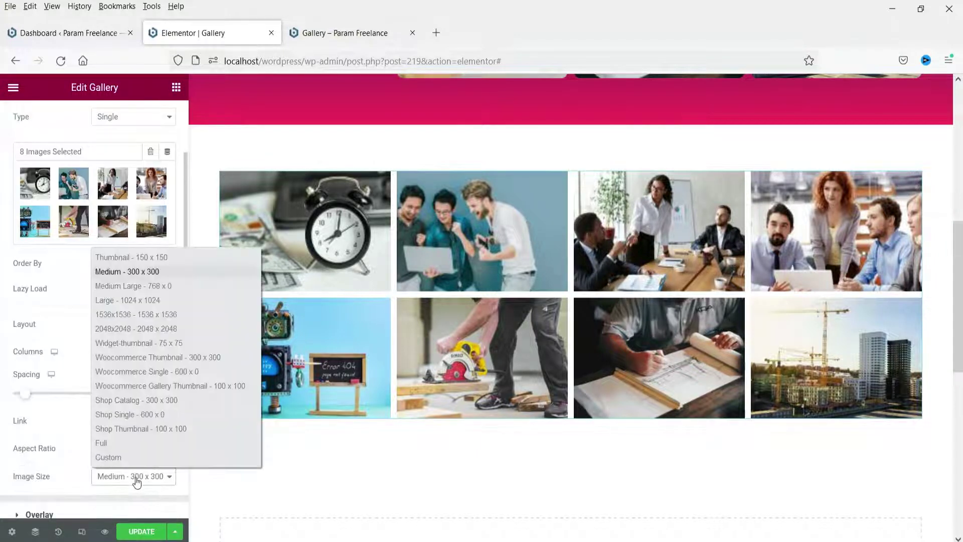
click(127, 444)
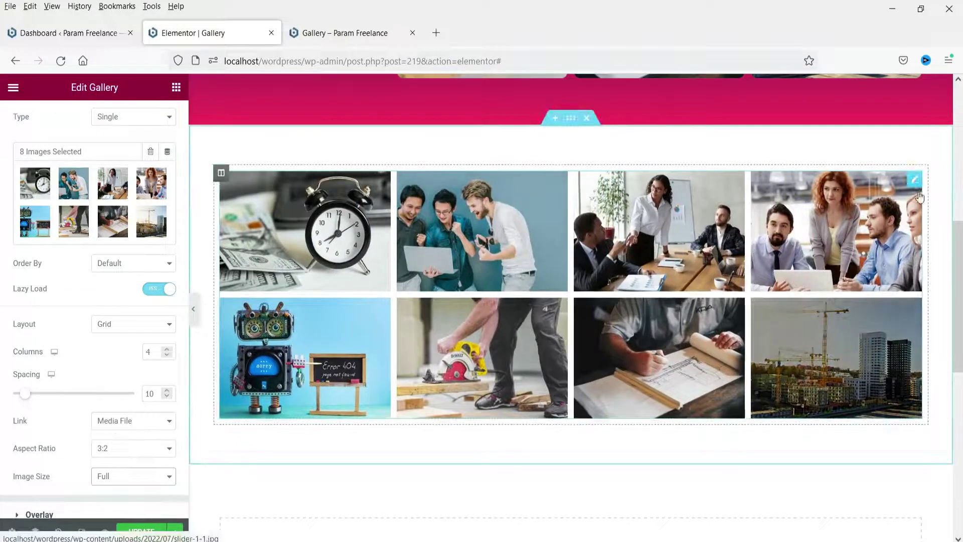
scroll(120, 377, up, 2)
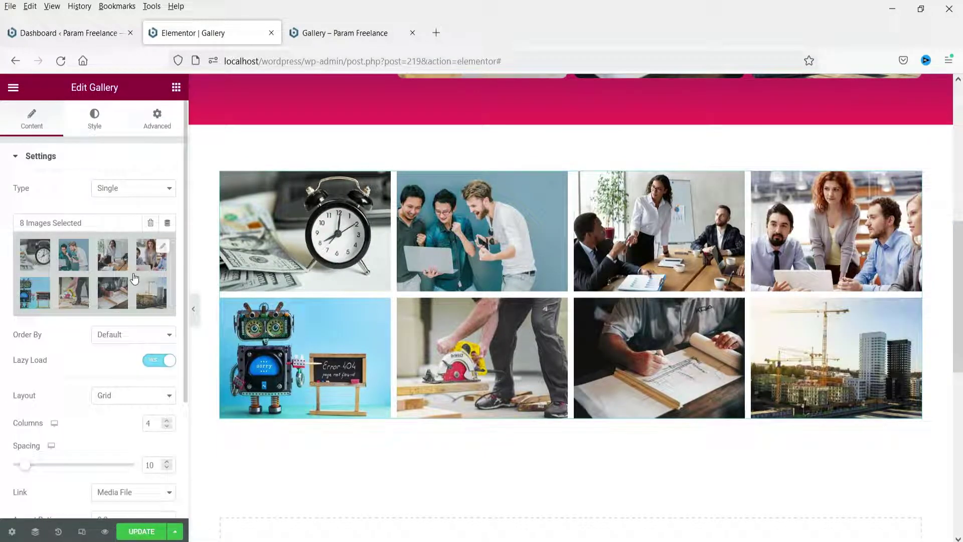
click(117, 344)
click(125, 365)
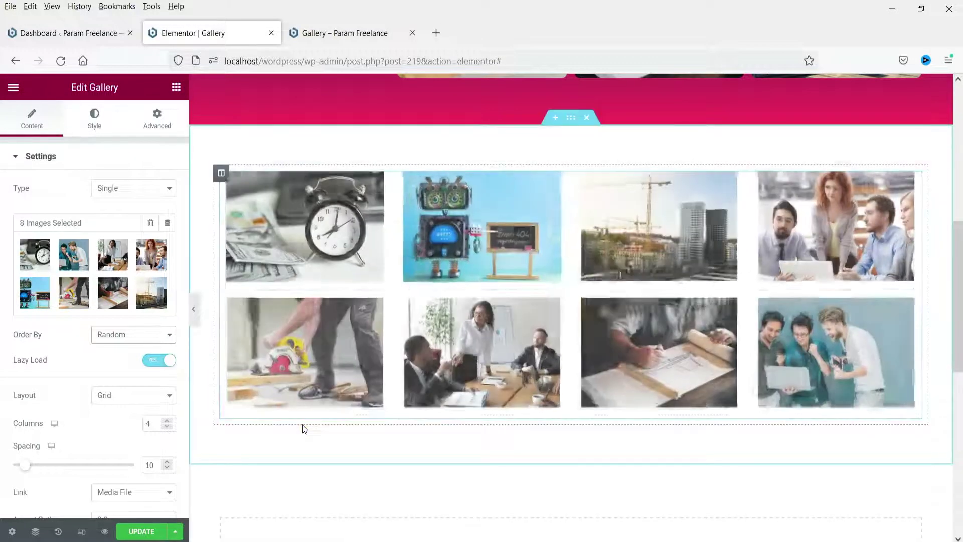
scroll(161, 299, down, 2)
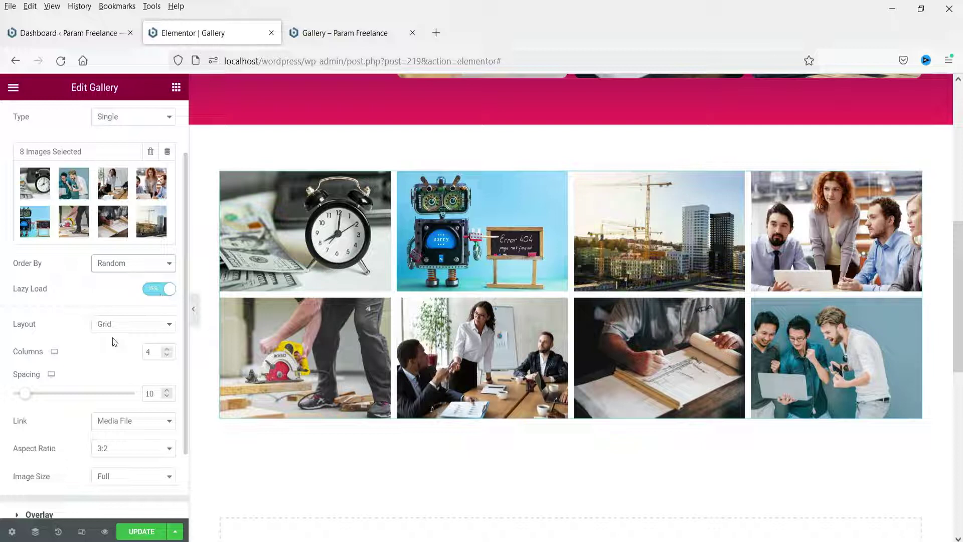
Review the layout, 3:2 aspect ratio and Full image size options, leaving them unchanged
click(124, 324)
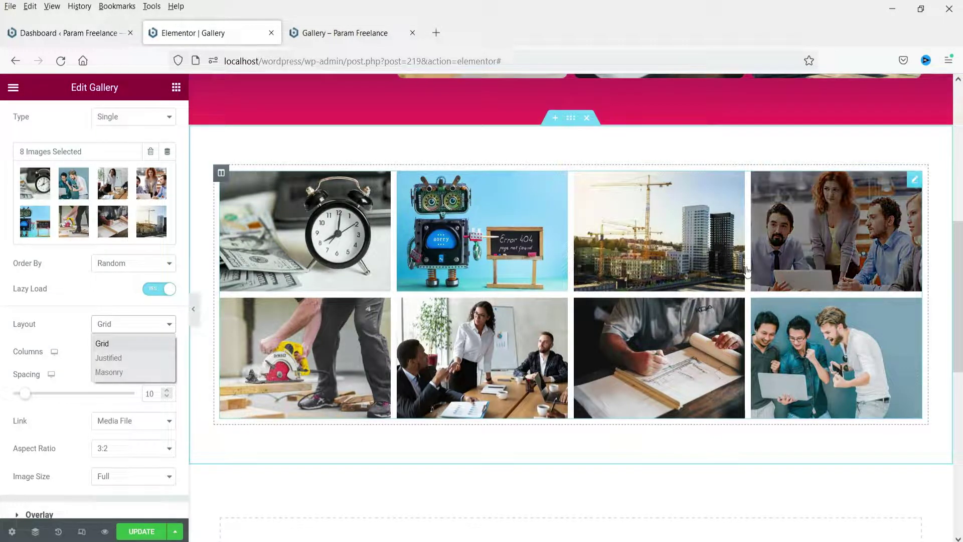
click(50, 332)
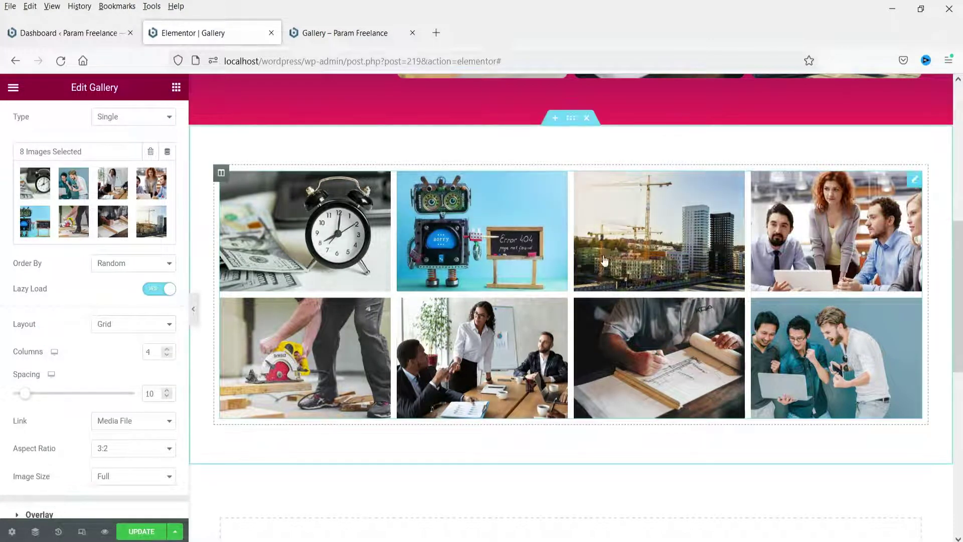
scroll(102, 341, down, 3)
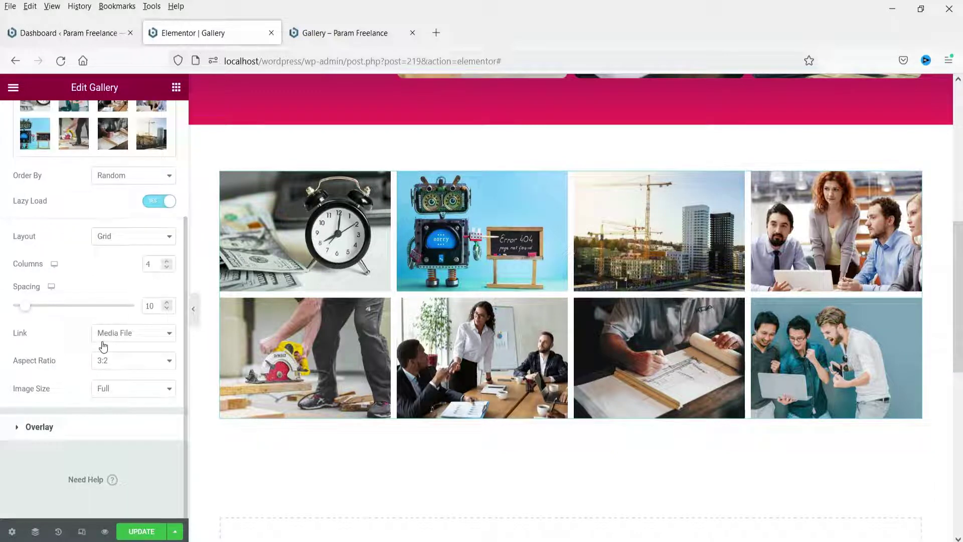
scroll(101, 341, up, 2)
click(118, 437)
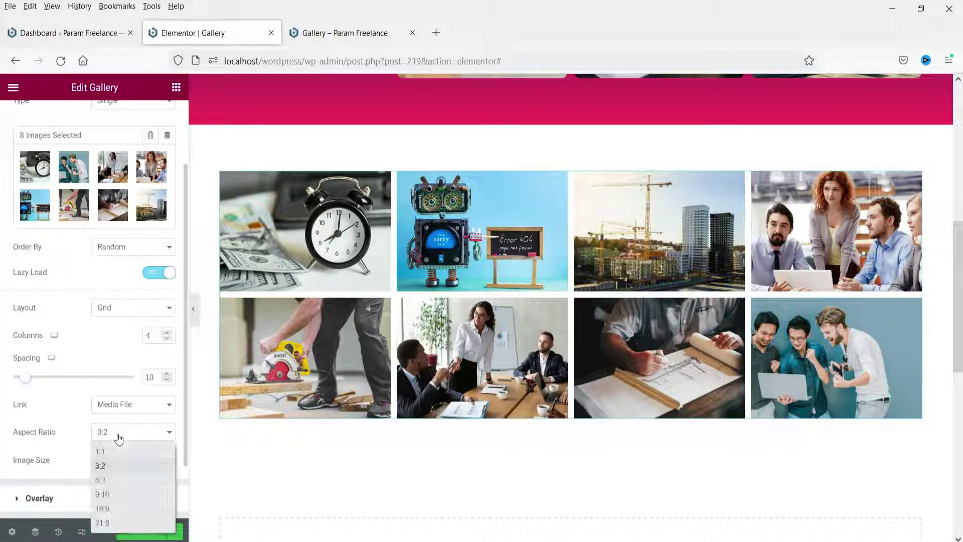
click(118, 437)
click(122, 460)
click(123, 459)
Switch the gallery to a Justified layout with a 223 px row height
click(124, 313)
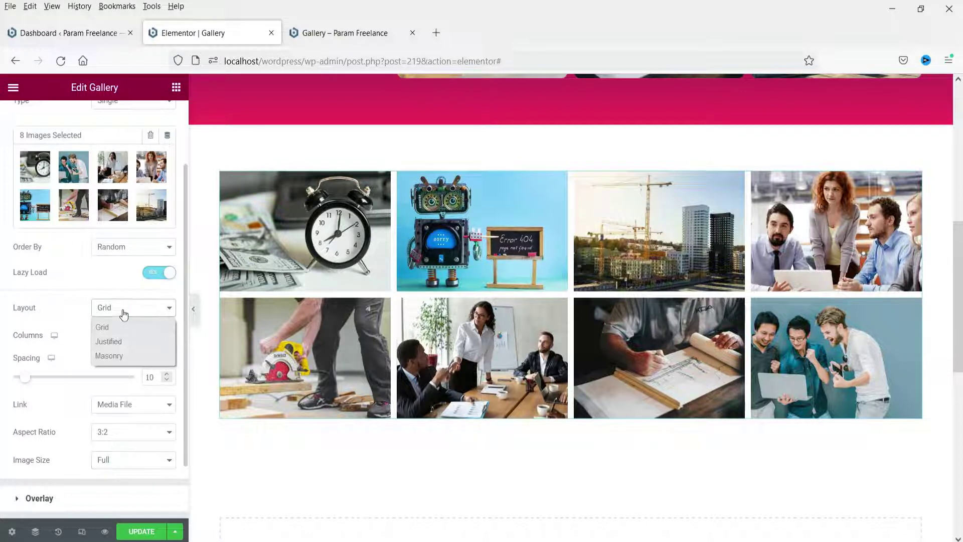
click(128, 344)
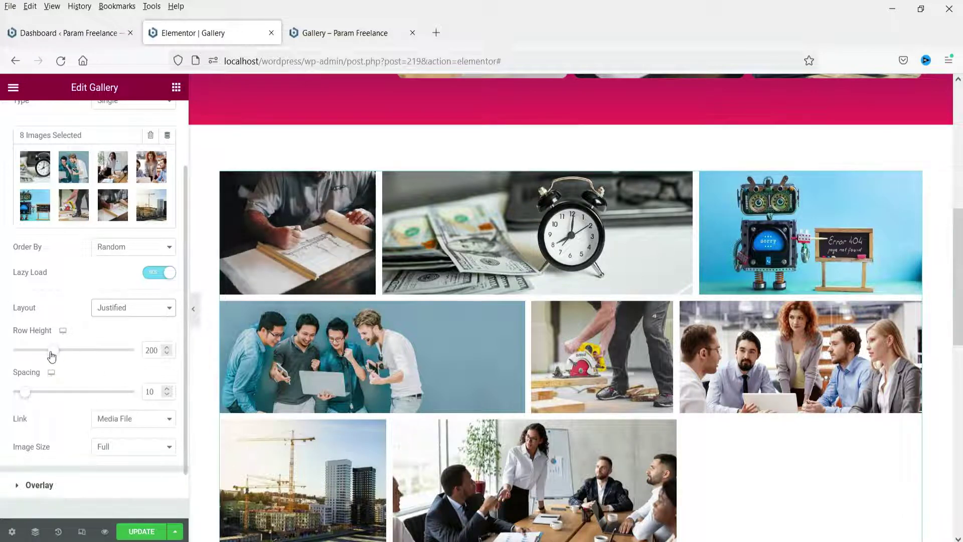
drag(55, 356, 61, 358)
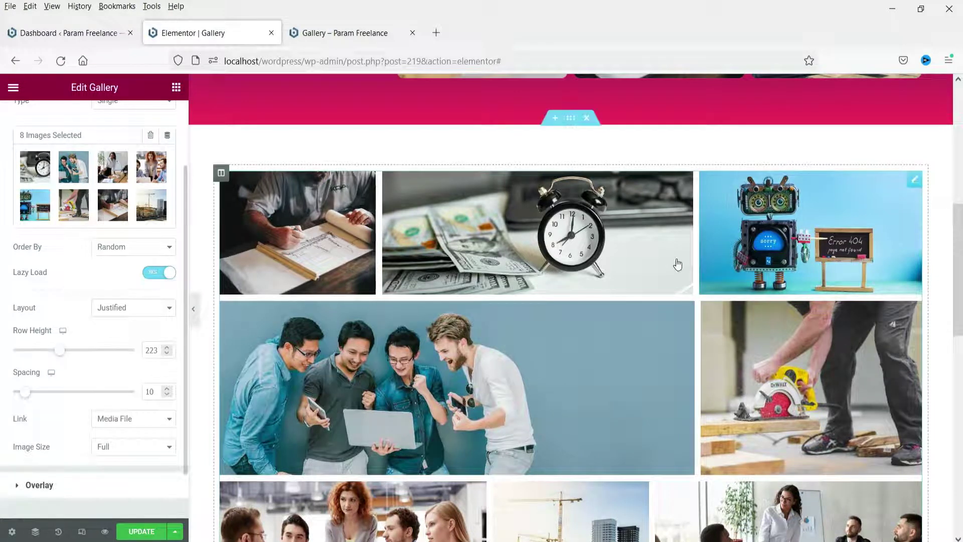
scroll(929, 270, down, 1)
scroll(929, 270, down, 3)
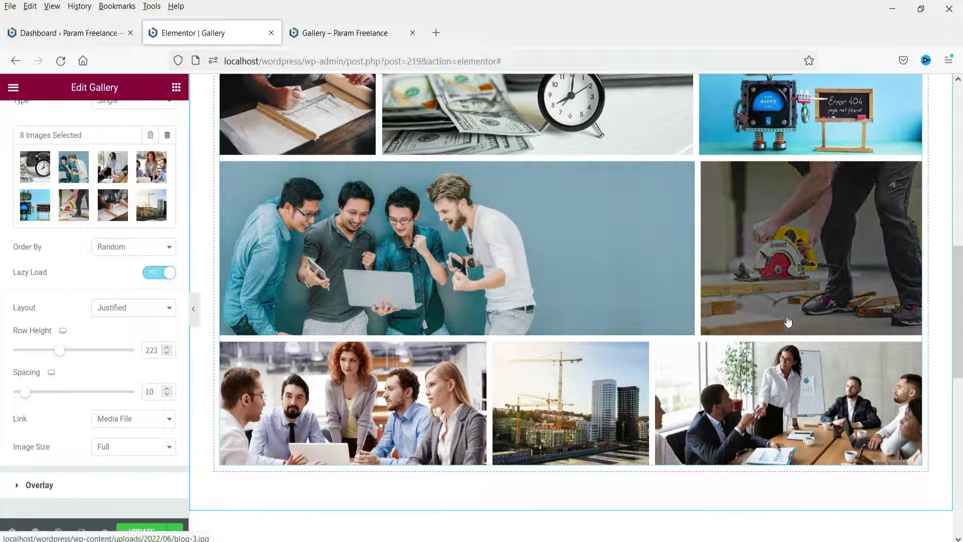
scroll(946, 305, up, 3)
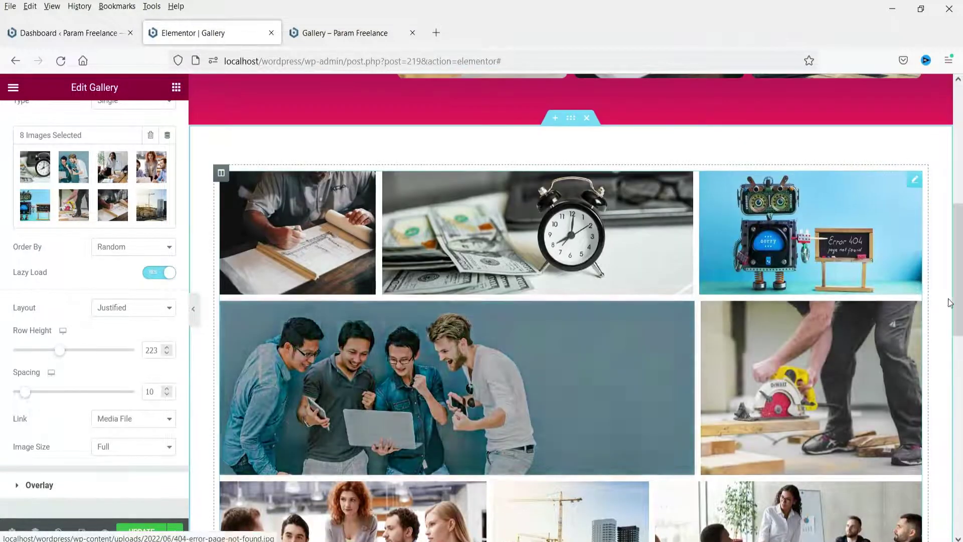
scroll(849, 284, down, 3)
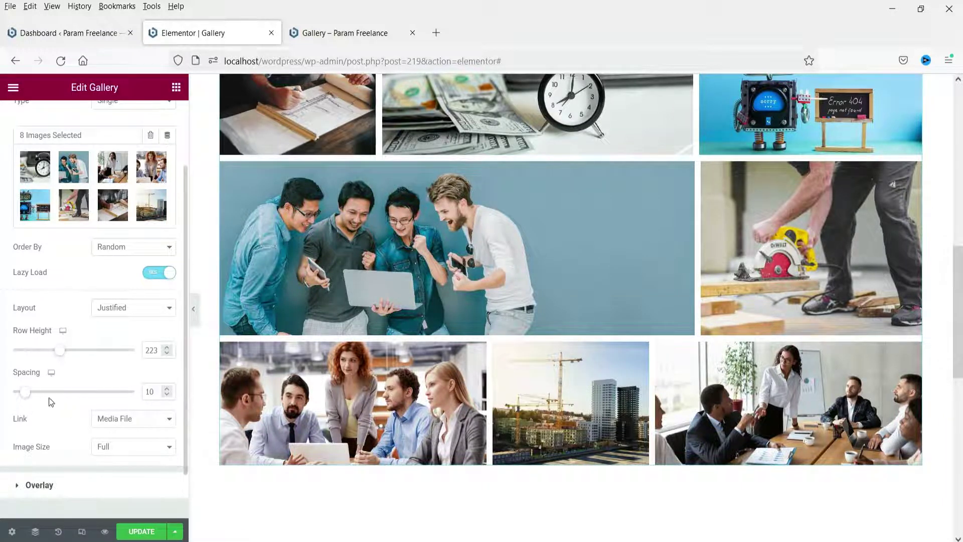
double_click(150, 391)
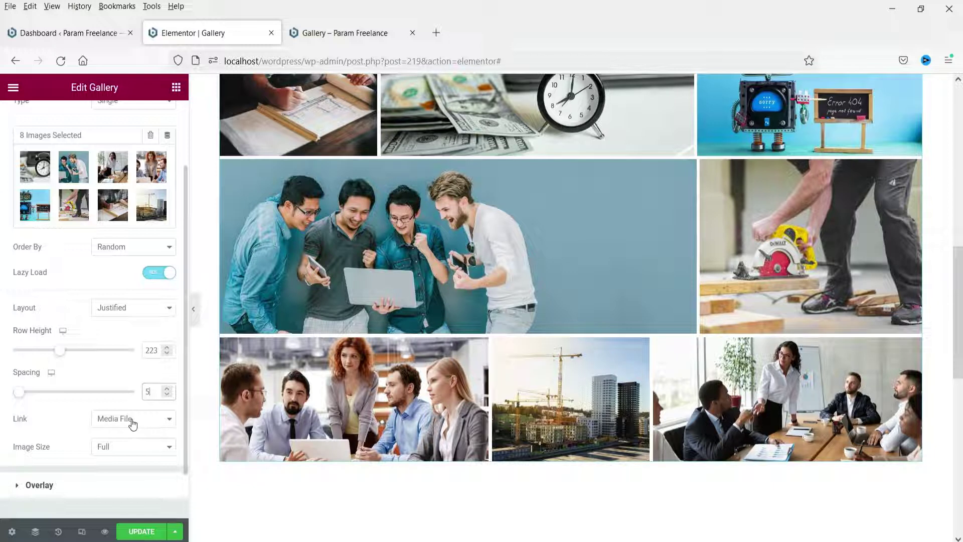
click(133, 424)
click(130, 420)
click(130, 446)
click(130, 447)
scroll(516, 359, up, 5)
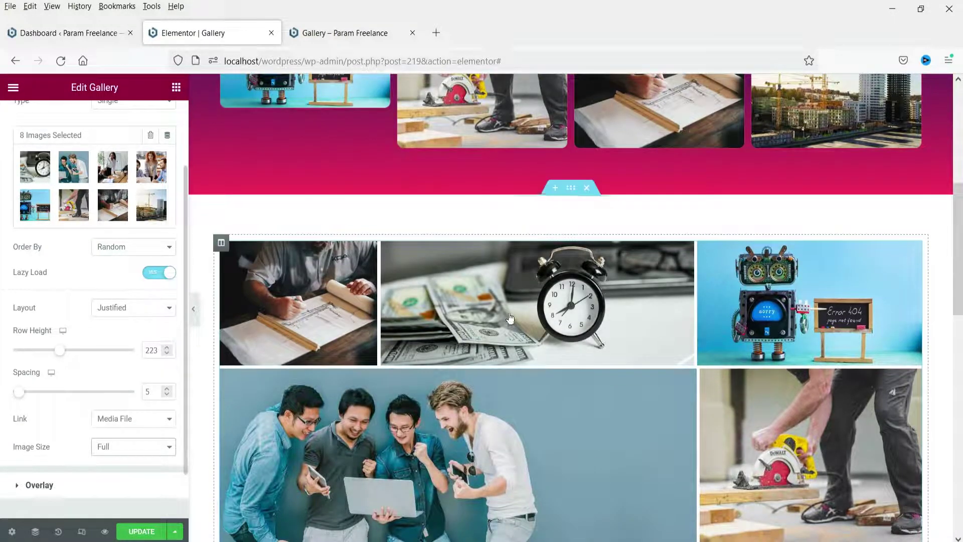
scroll(742, 267, down, 2)
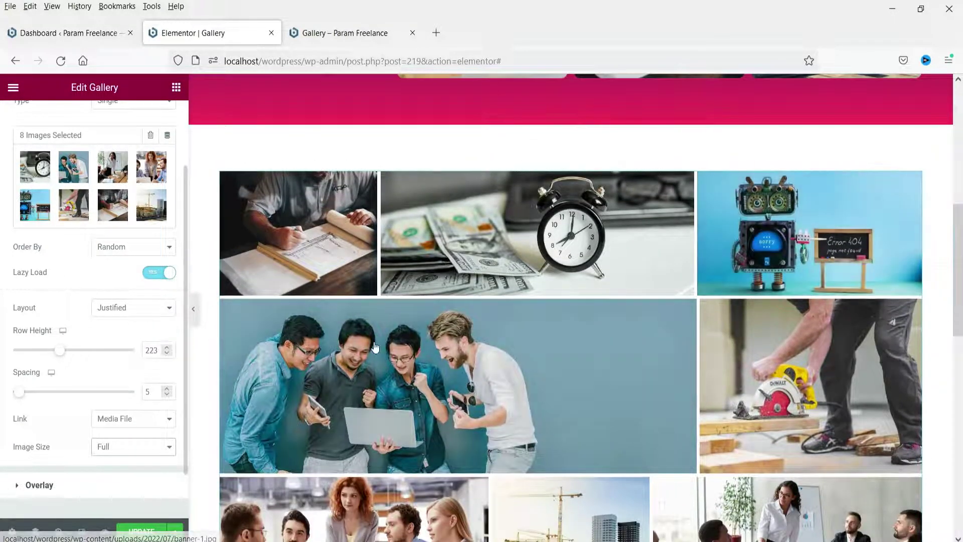
click(585, 361)
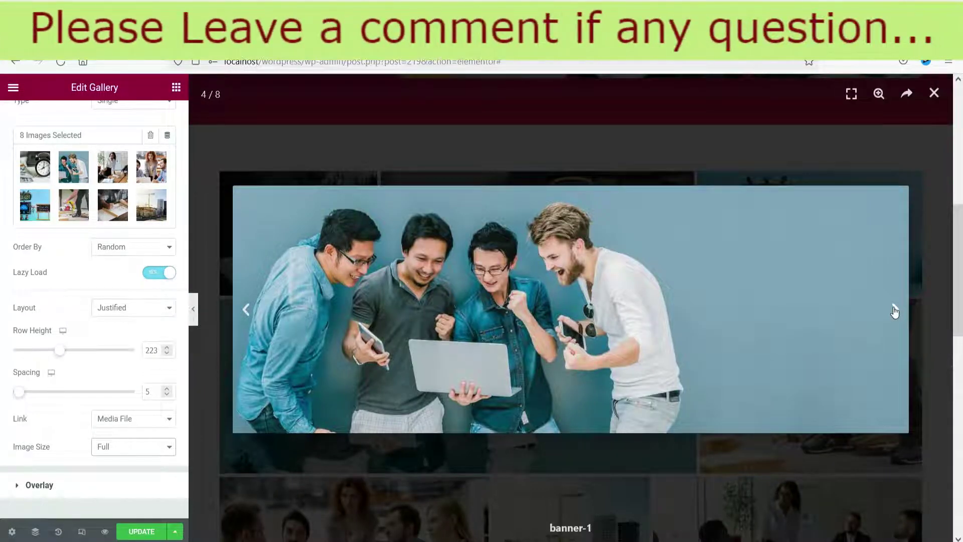
click(894, 308)
click(894, 309)
click(894, 308)
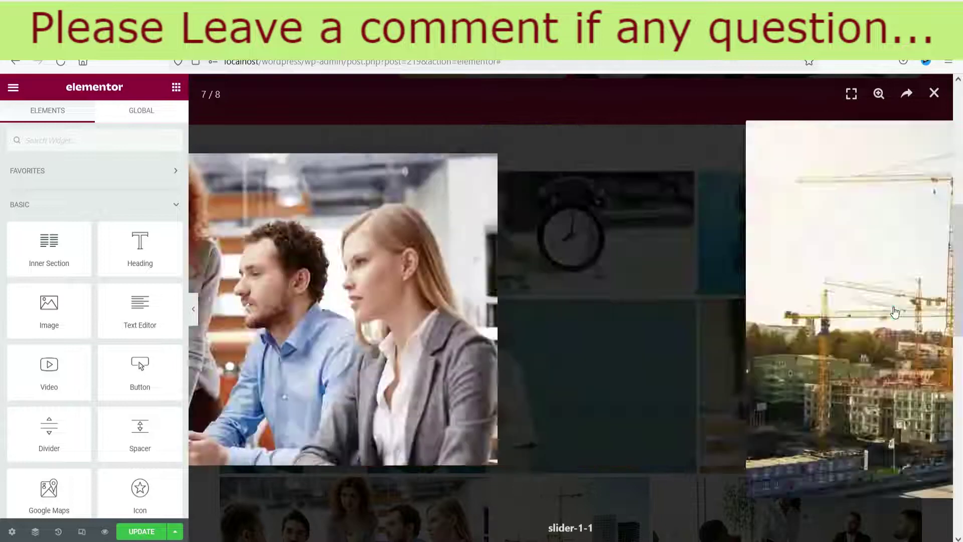
click(934, 93)
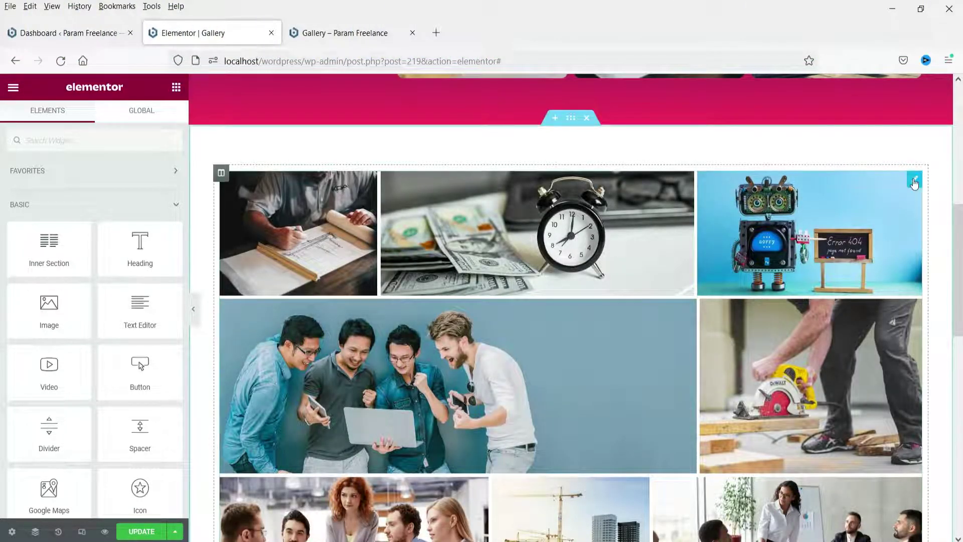
click(912, 179)
Make the gallery a 3-column Masonry grid with image spacing 10
click(133, 395)
click(125, 440)
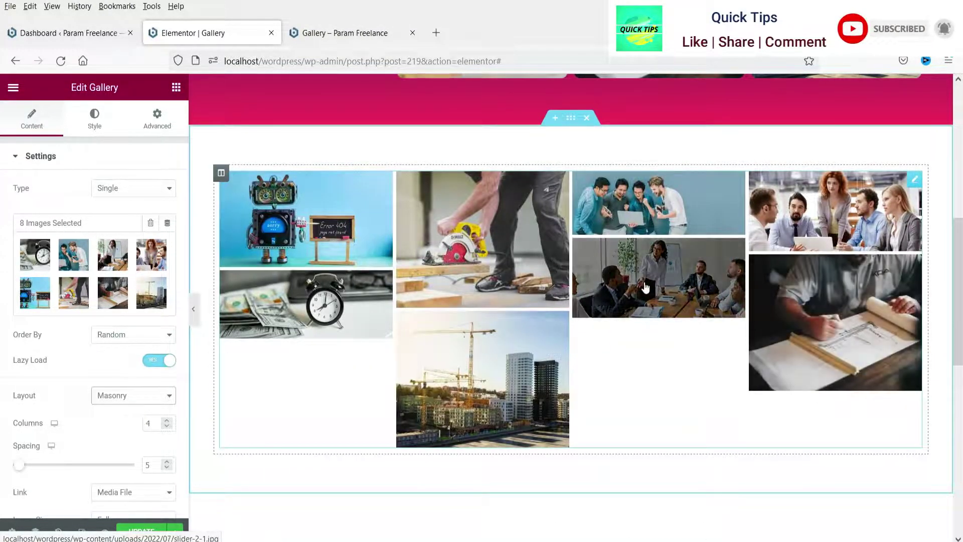
scroll(47, 379, down, 2)
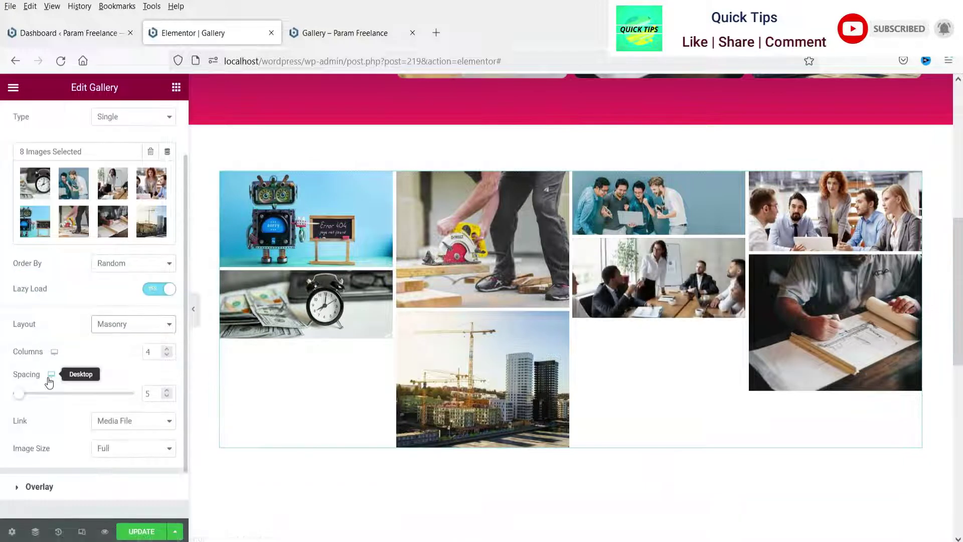
click(167, 355)
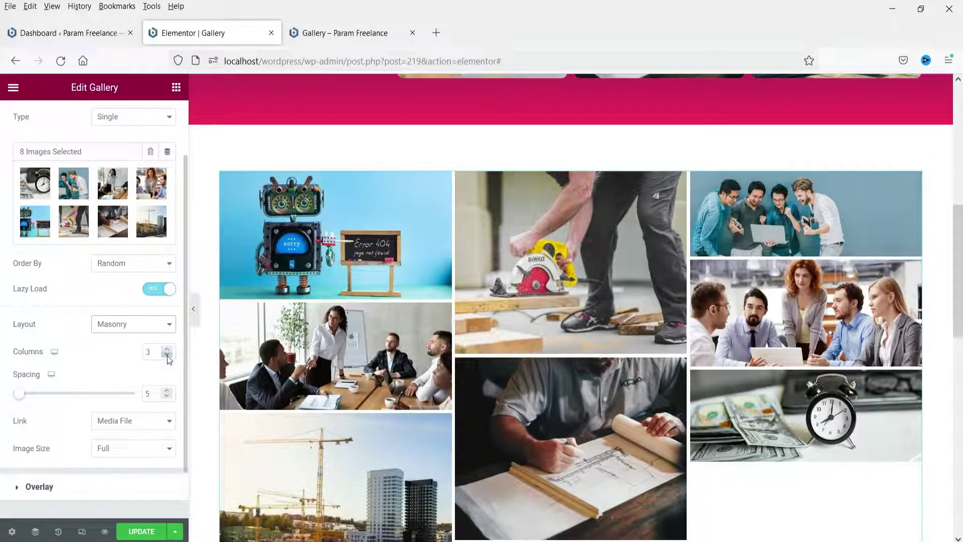
drag(18, 395, 23, 395)
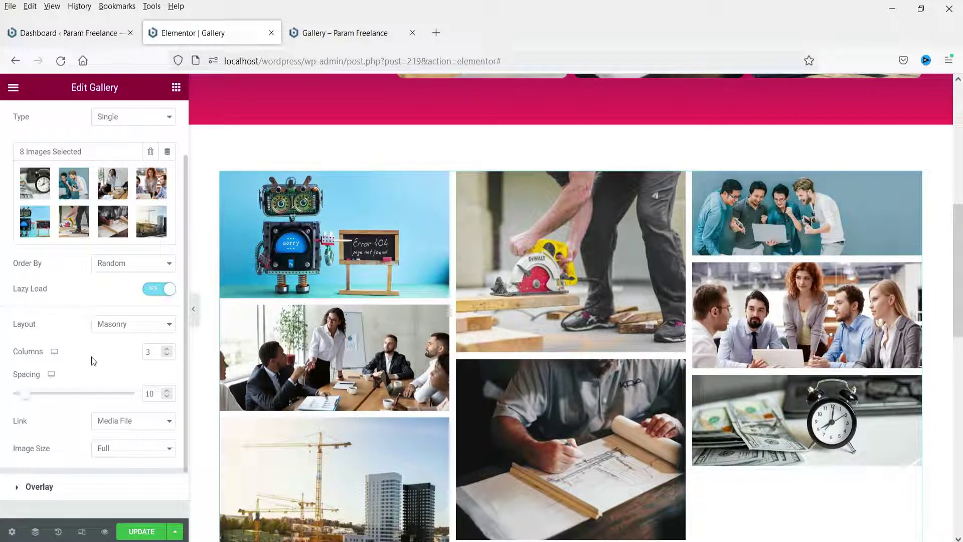
Switch the image order to Default and back to Random, keeping Full image size
click(120, 270)
click(116, 285)
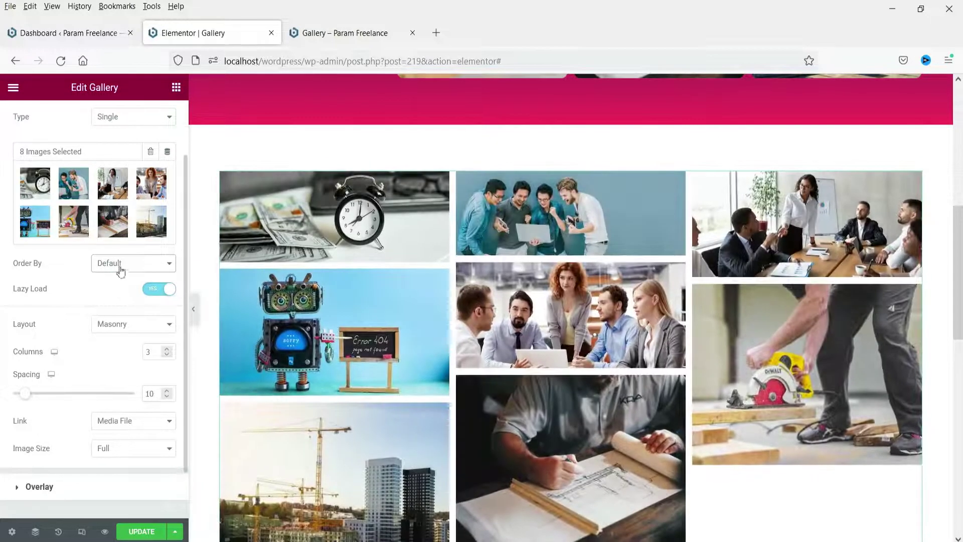
click(120, 271)
click(110, 298)
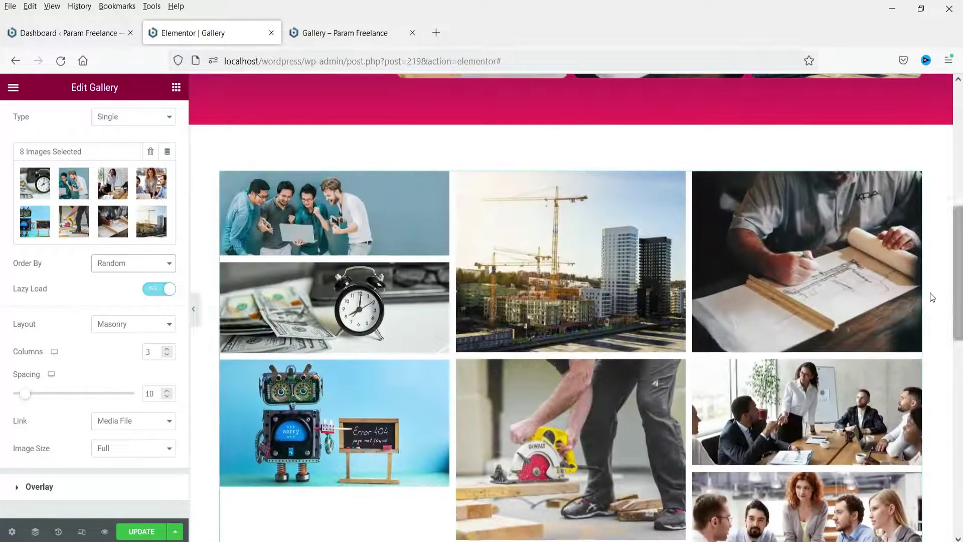
scroll(930, 295, down, 3)
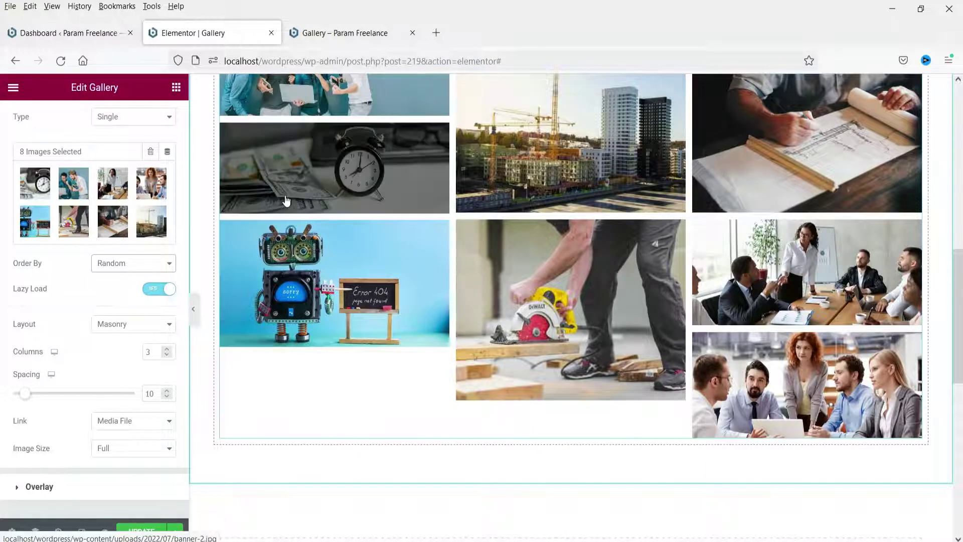
scroll(100, 301, down, 2)
click(114, 387)
click(114, 387)
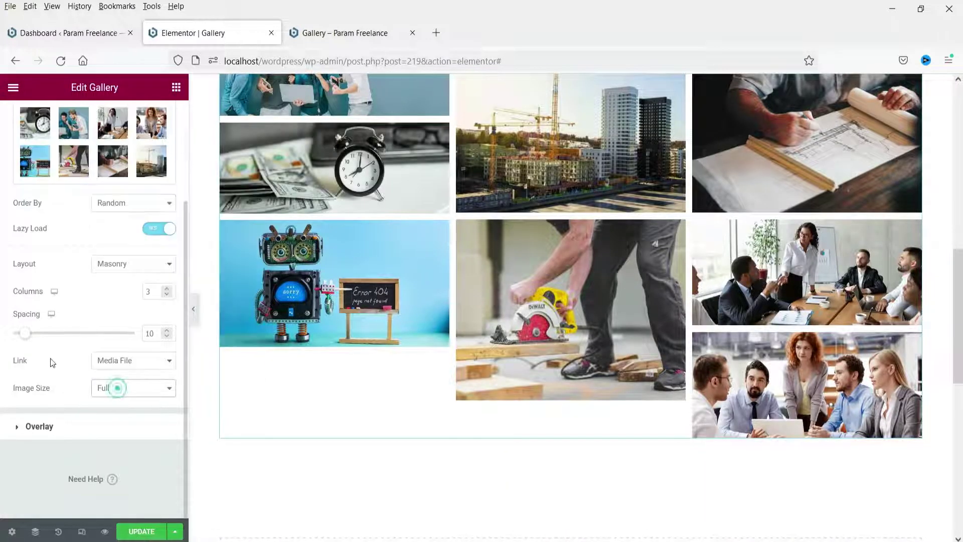
scroll(43, 345, up, 2)
click(125, 276)
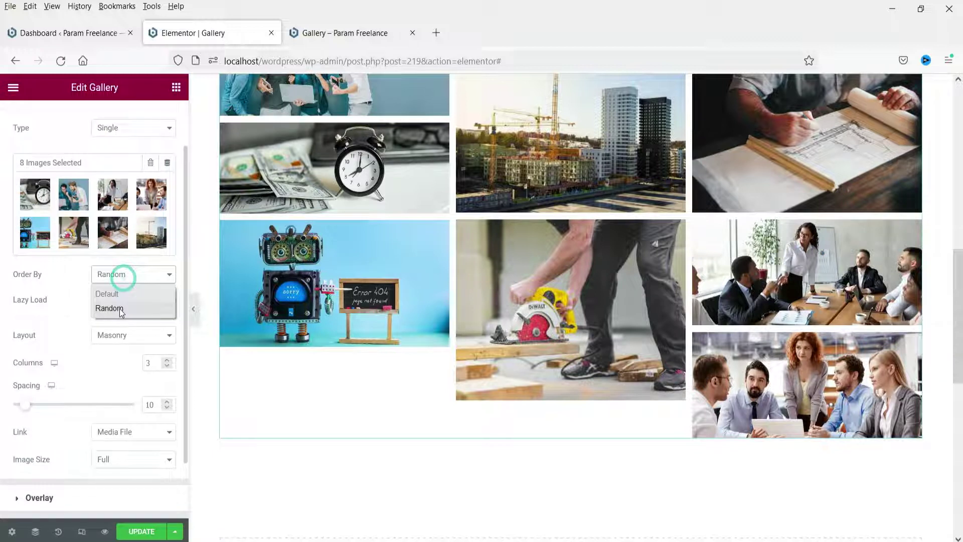
click(119, 308)
click(122, 334)
Return the gallery to Justified layout and set row height to 250, then 225
click(122, 368)
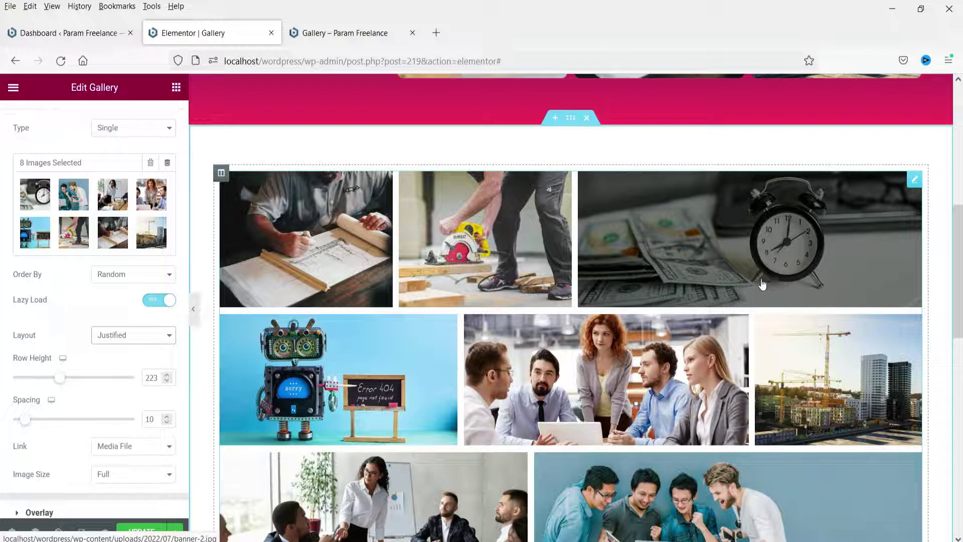
scroll(94, 359, down, 2)
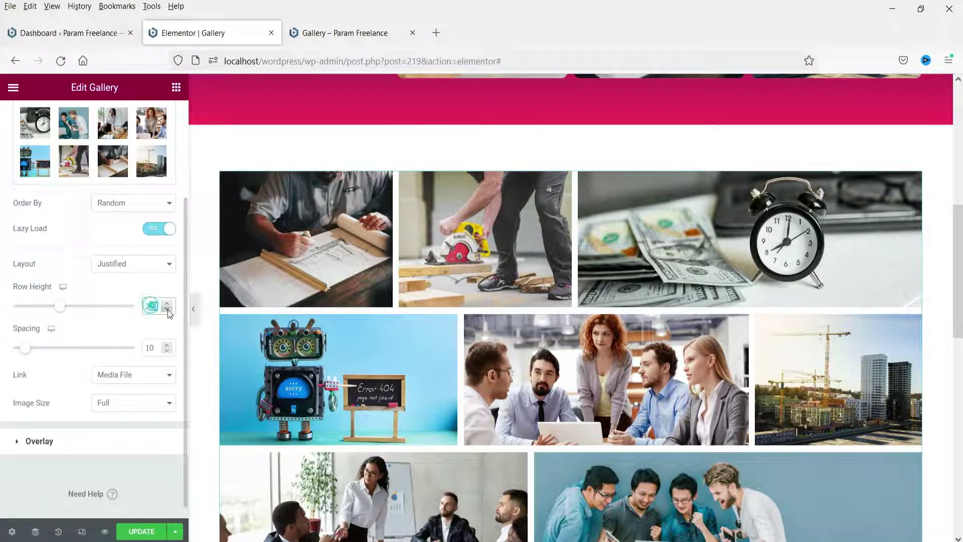
text(250)
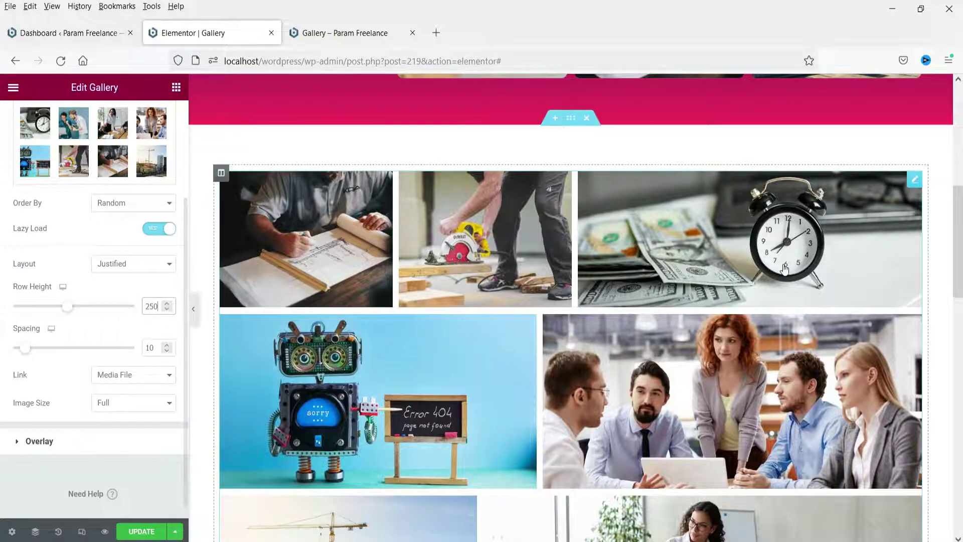
scroll(795, 280, down, 3)
scroll(795, 279, down, 7)
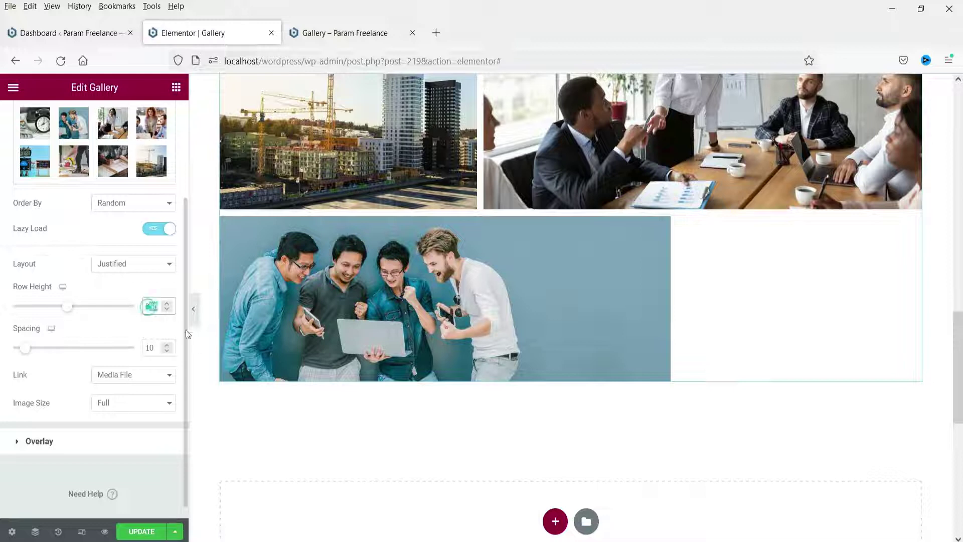
text(25)
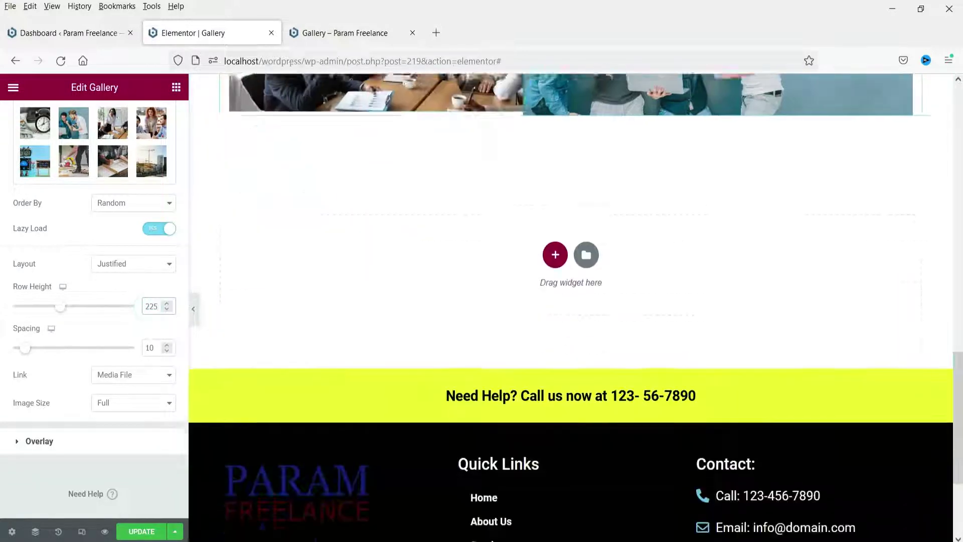
scroll(913, 338, up, 3)
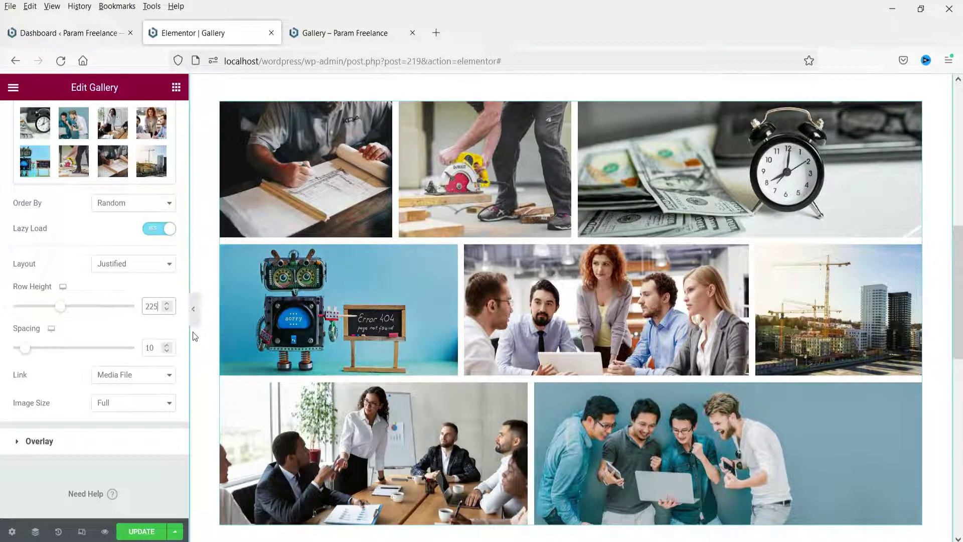
Preview the justified gallery at full width, then restore the editing panel
click(193, 309)
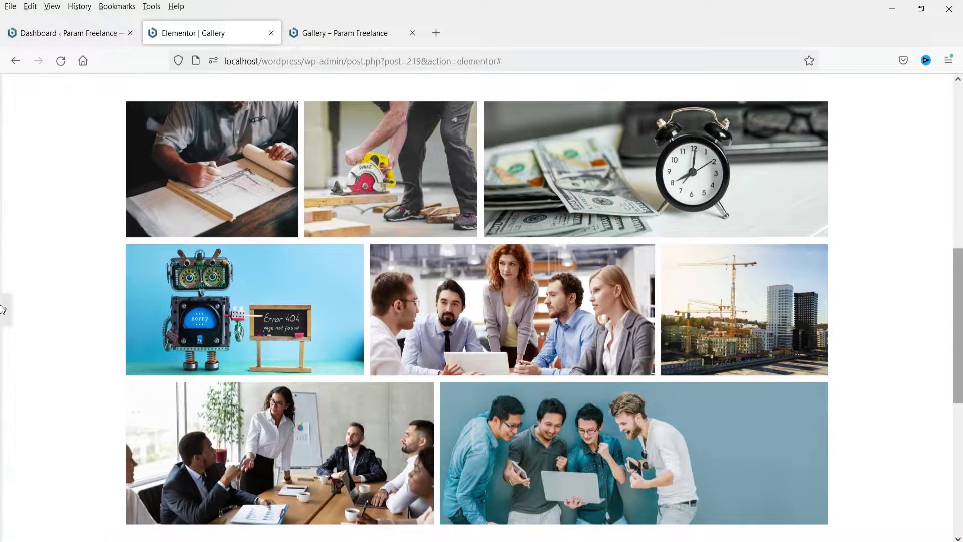
scroll(862, 300, down, 2)
scroll(863, 304, up, 3)
scroll(863, 304, down, 3)
click(5, 309)
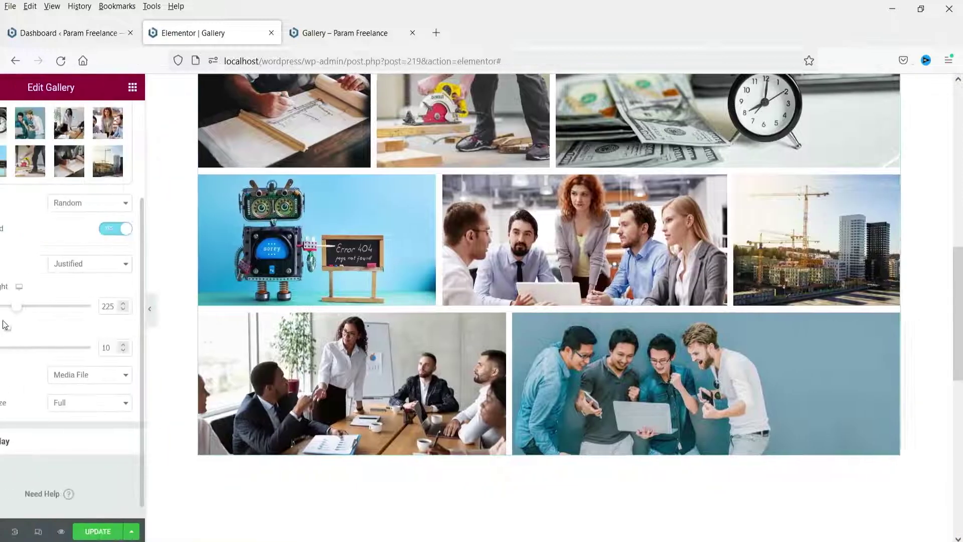
click(65, 443)
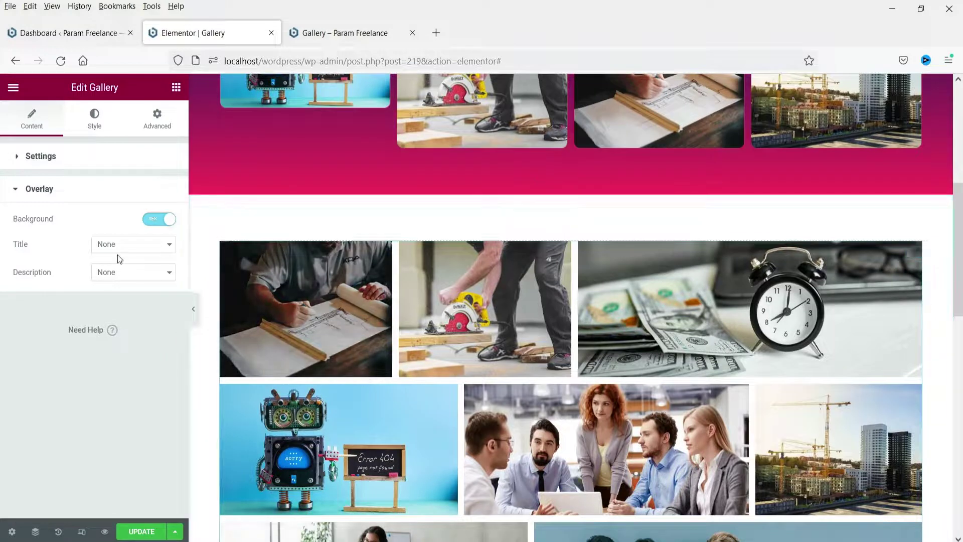
Try Title, Alt and Description as the gallery's overlay title
click(124, 245)
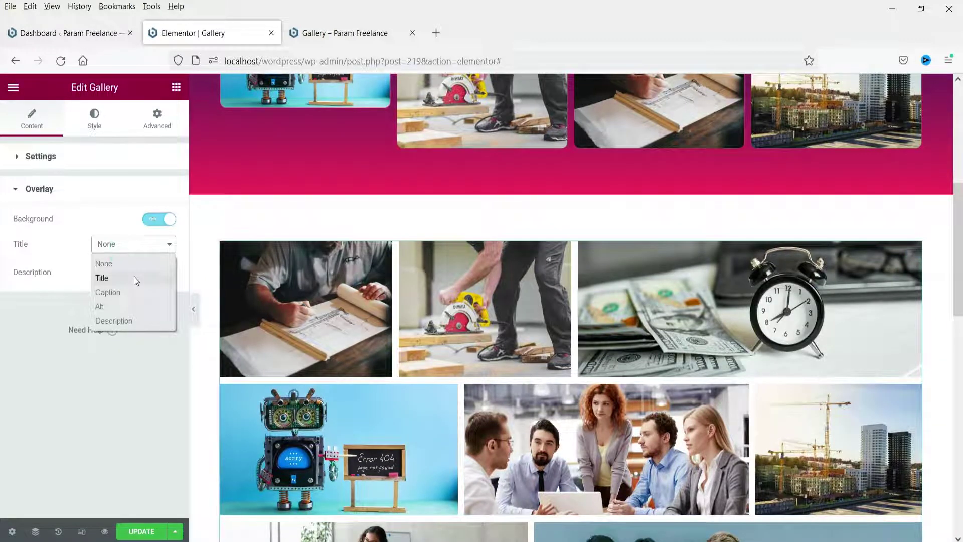
click(135, 277)
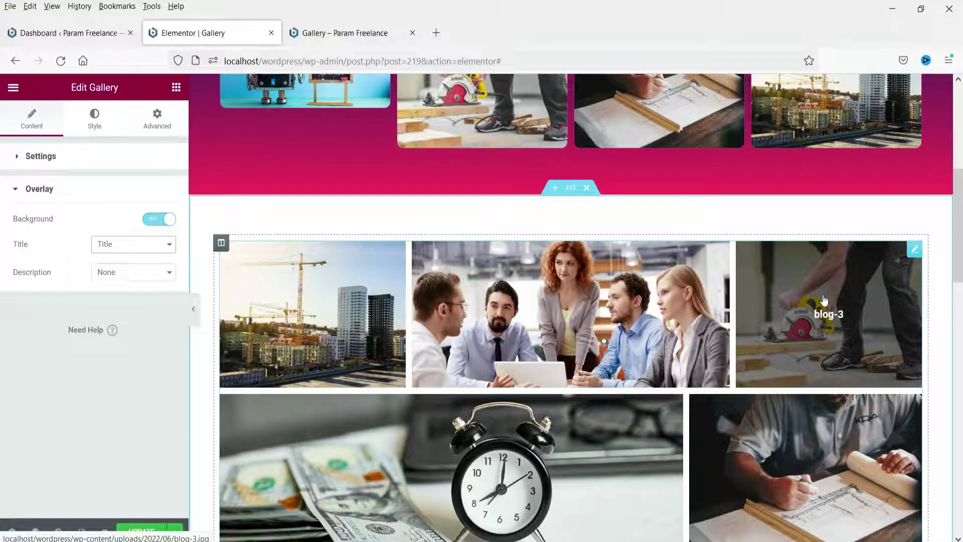
click(125, 246)
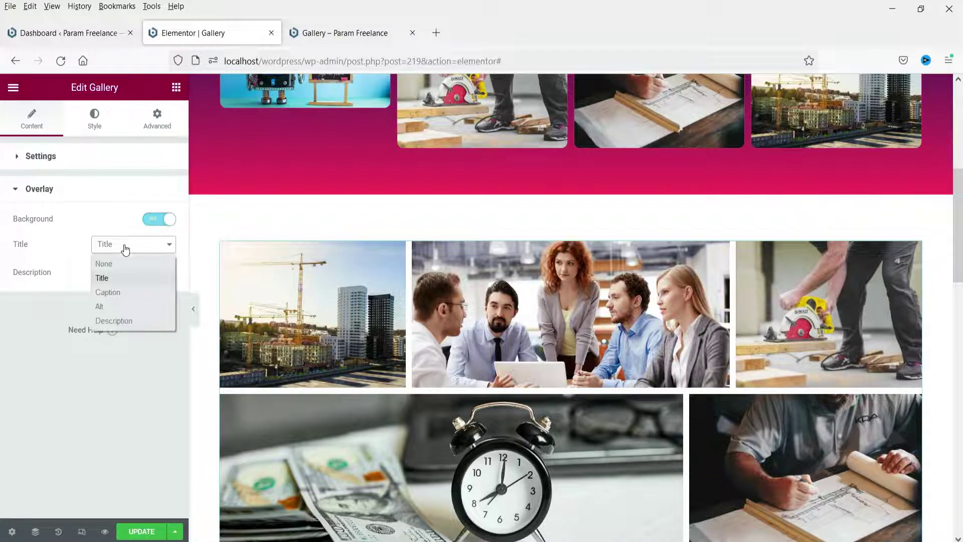
click(113, 308)
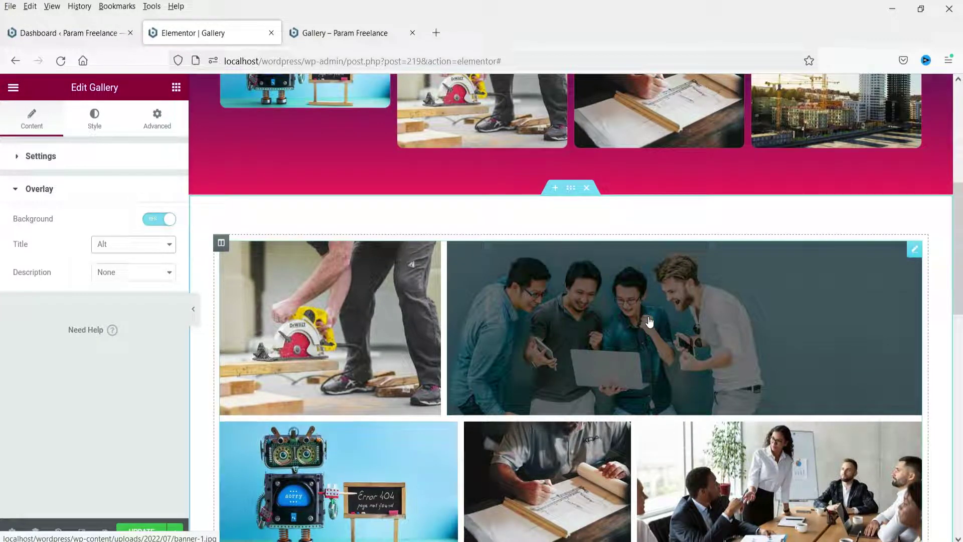
click(126, 244)
click(112, 320)
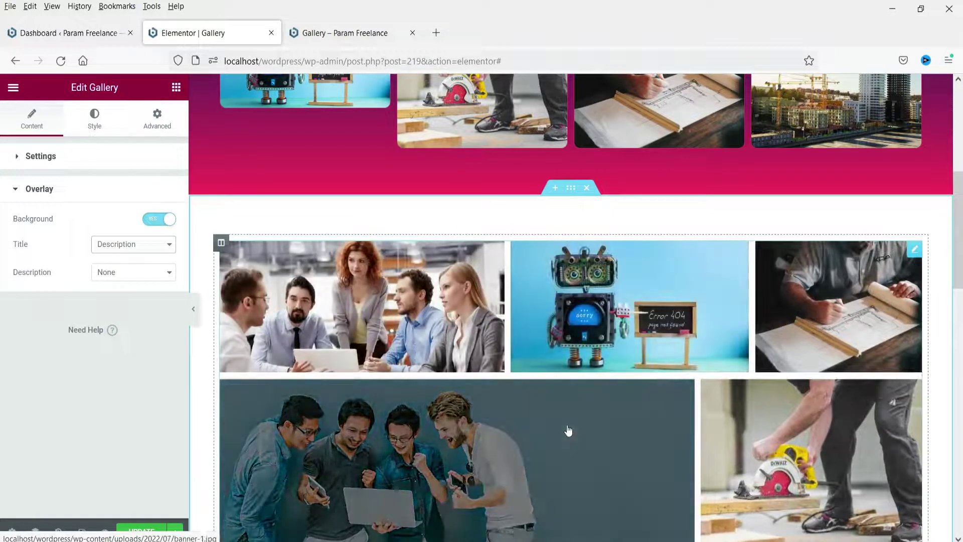
Set the overlay title to None and keep the overlay description at None
scroll(548, 413, down, 5)
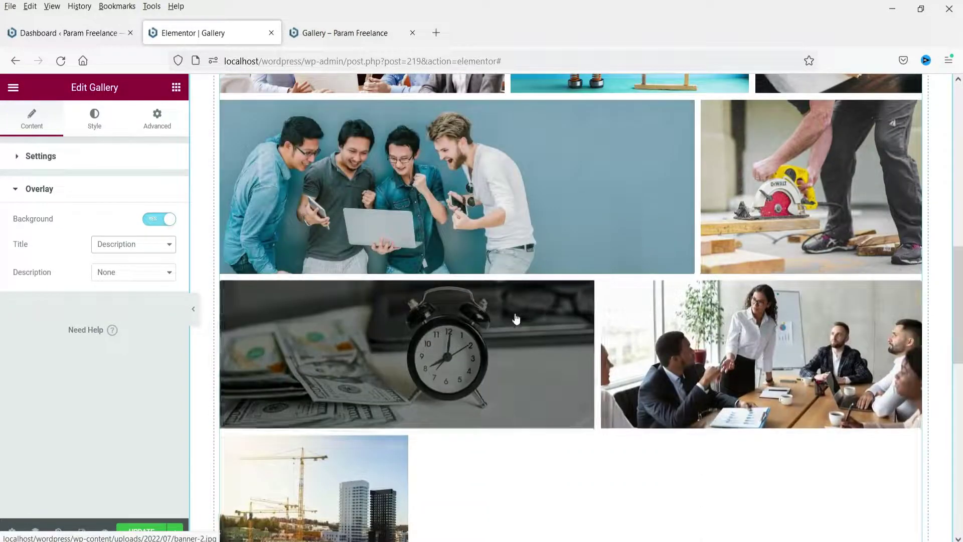
scroll(516, 317, up, 6)
click(137, 247)
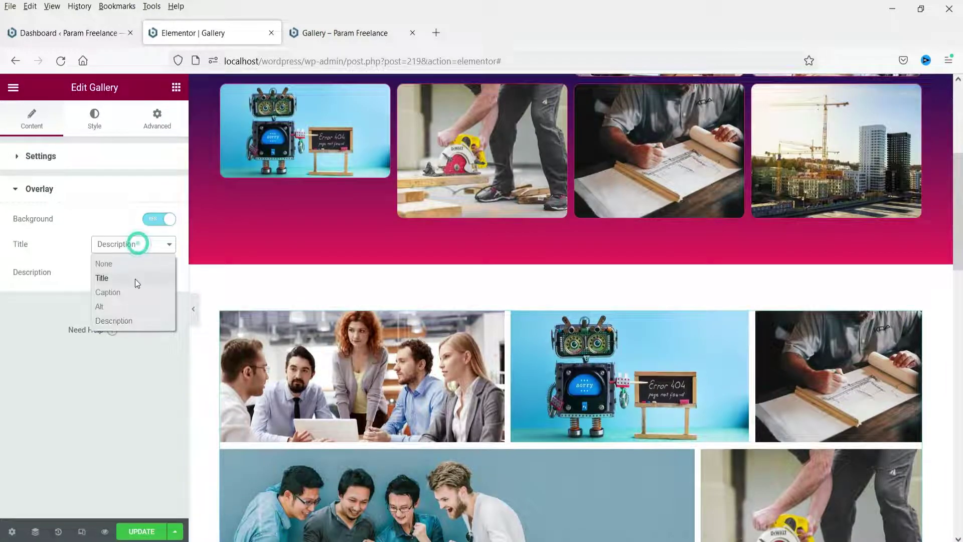
click(133, 263)
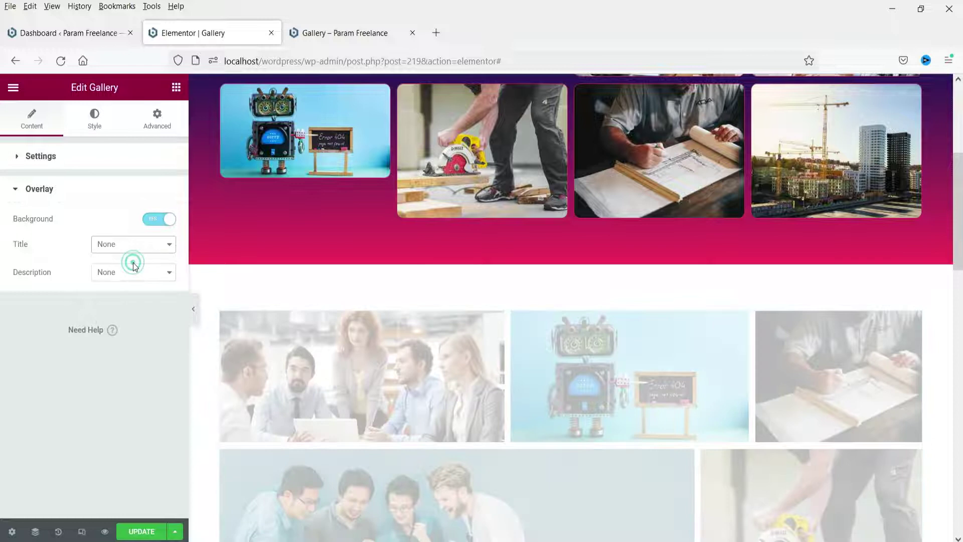
scroll(604, 251, down, 5)
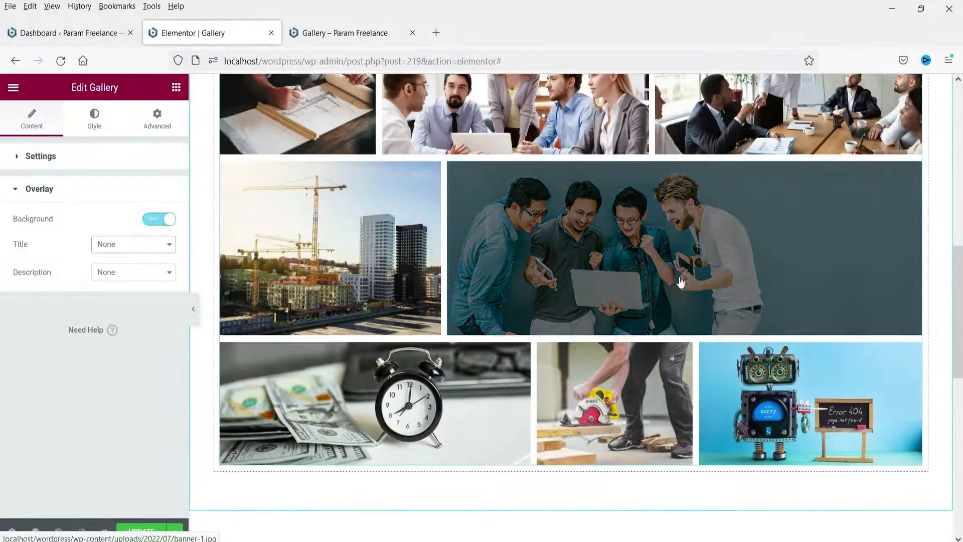
scroll(376, 251, up, 5)
click(114, 277)
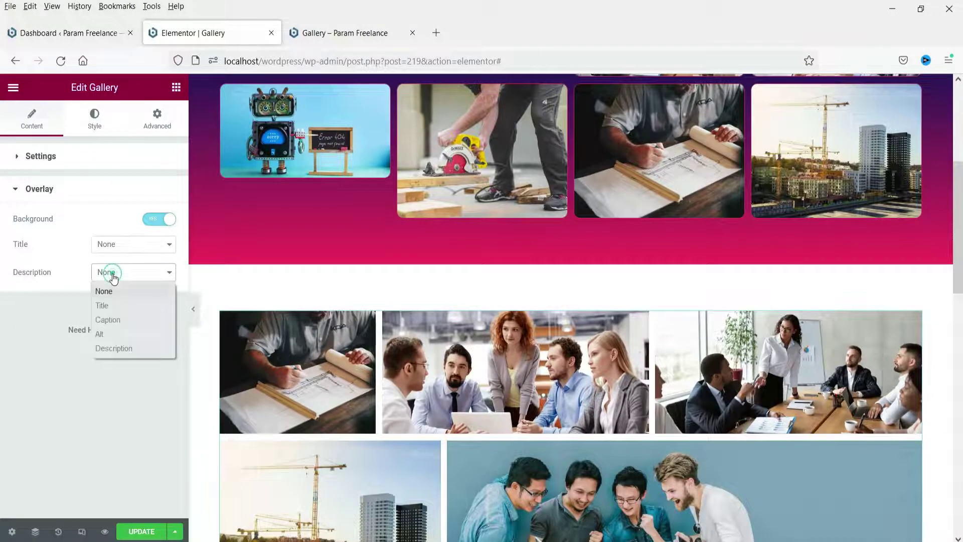
click(114, 277)
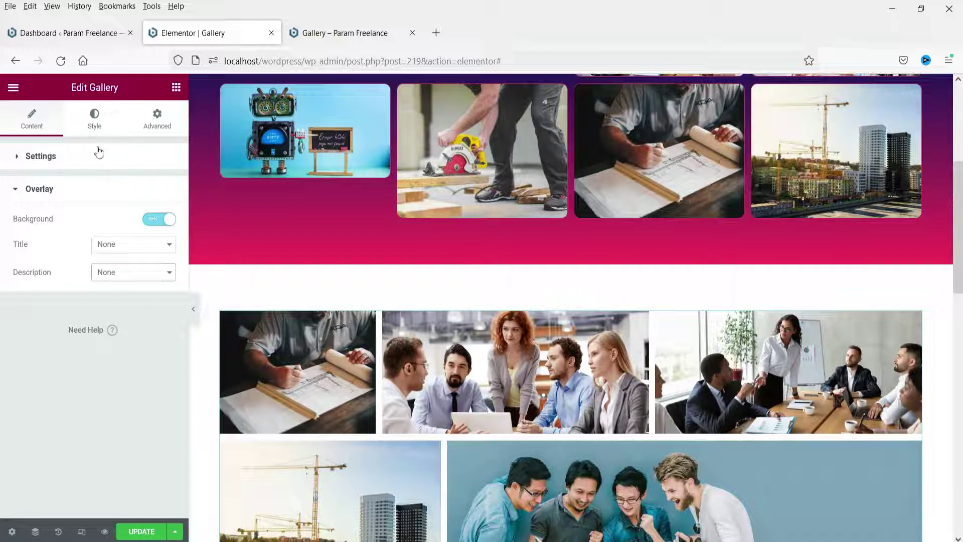
Set the image border colour to the green Accent global colour and preview it
click(96, 130)
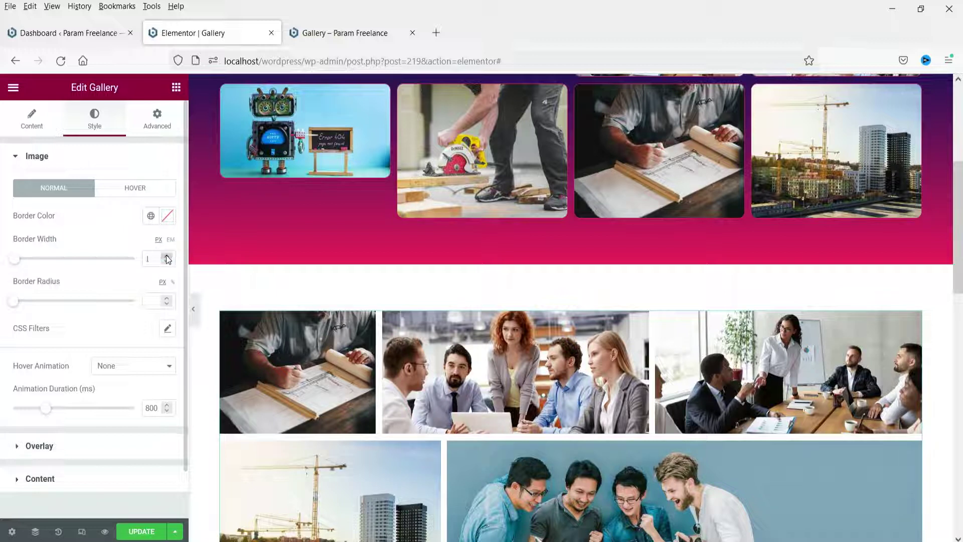
click(149, 218)
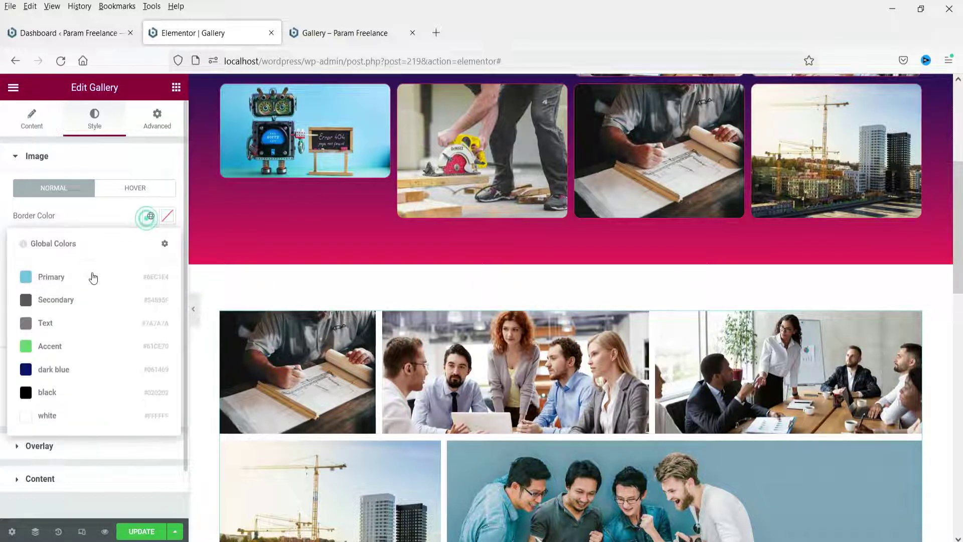
click(54, 344)
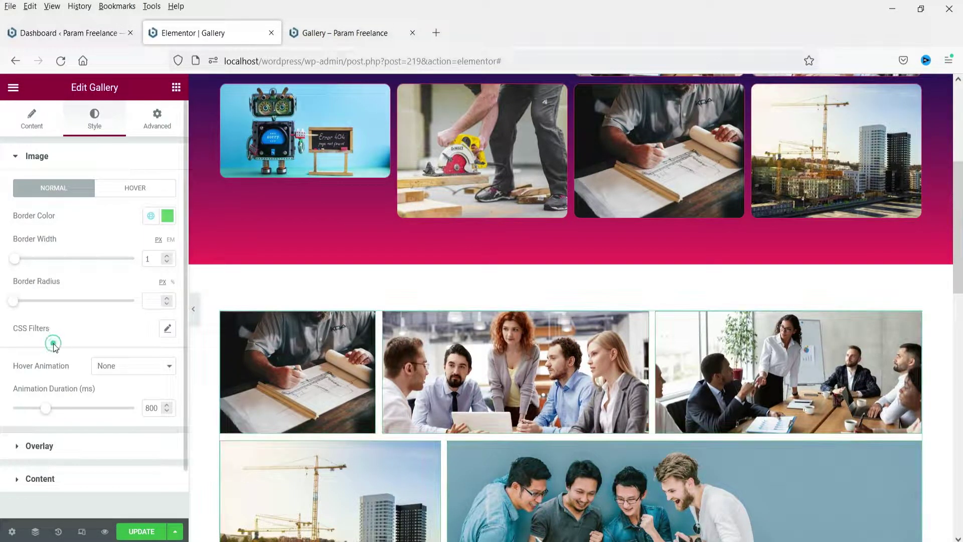
click(194, 309)
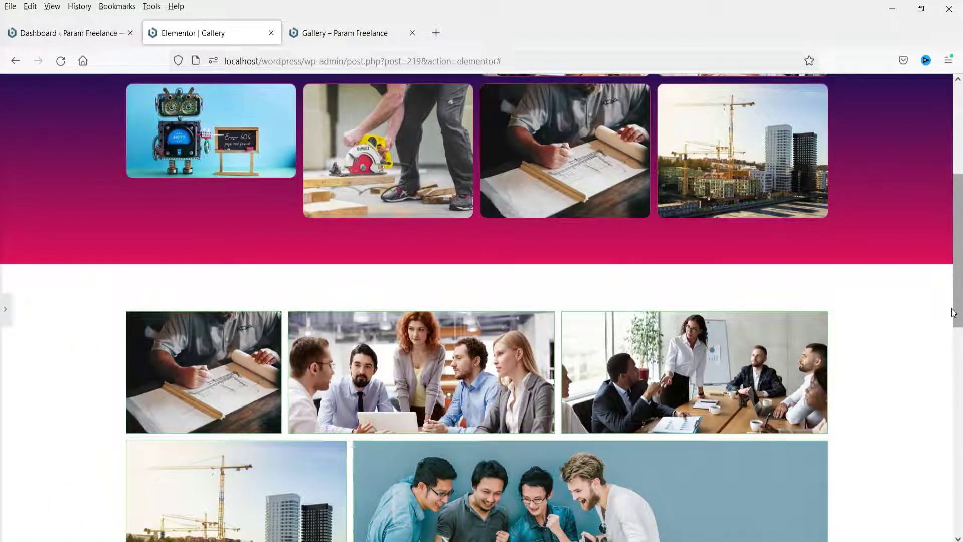
scroll(851, 292, down, 4)
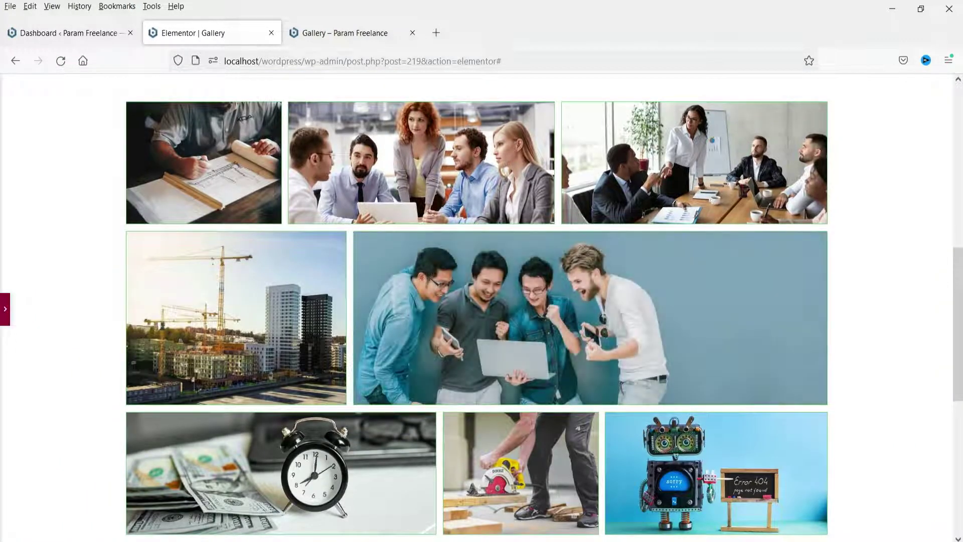
click(5, 309)
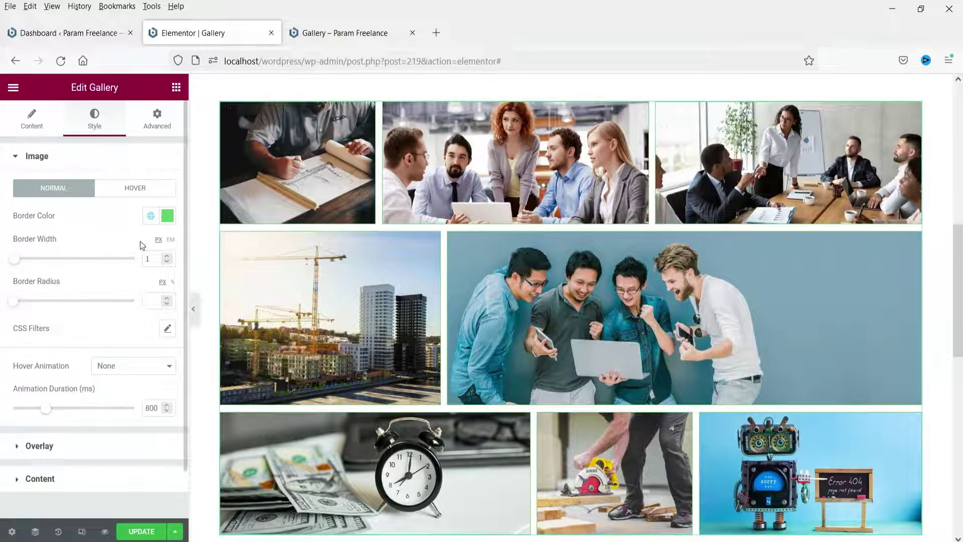
Set the image border width to 0 and the corner radius to 15 px
click(166, 261)
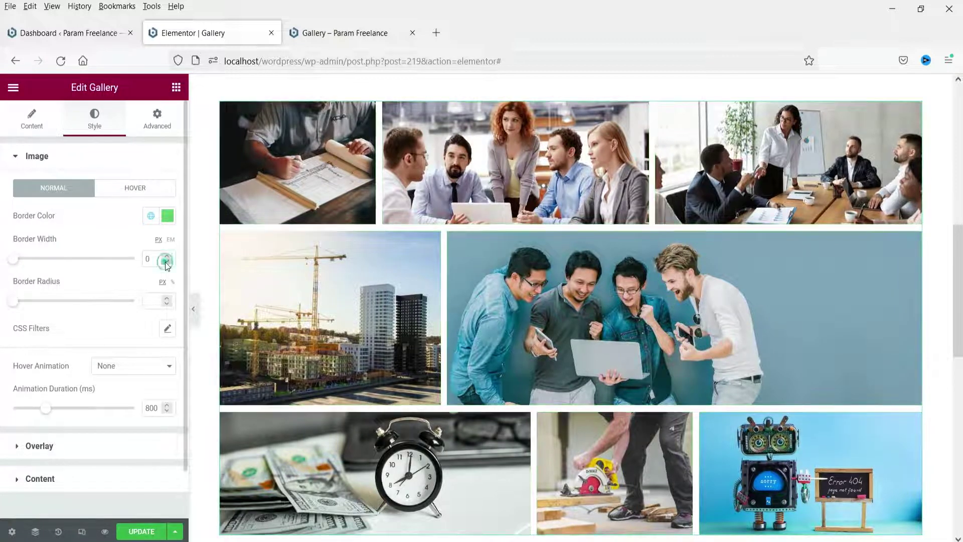
click(146, 301)
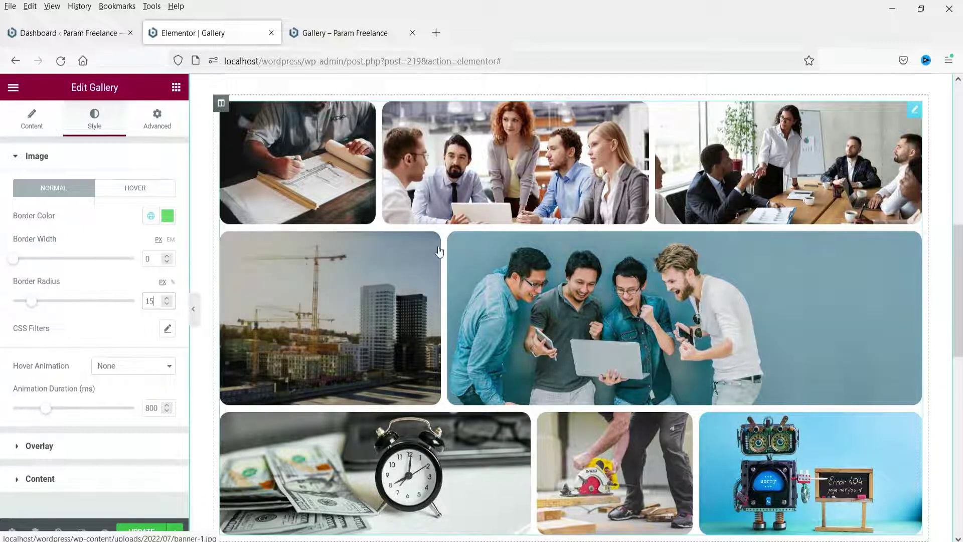
scroll(877, 362, down, 3)
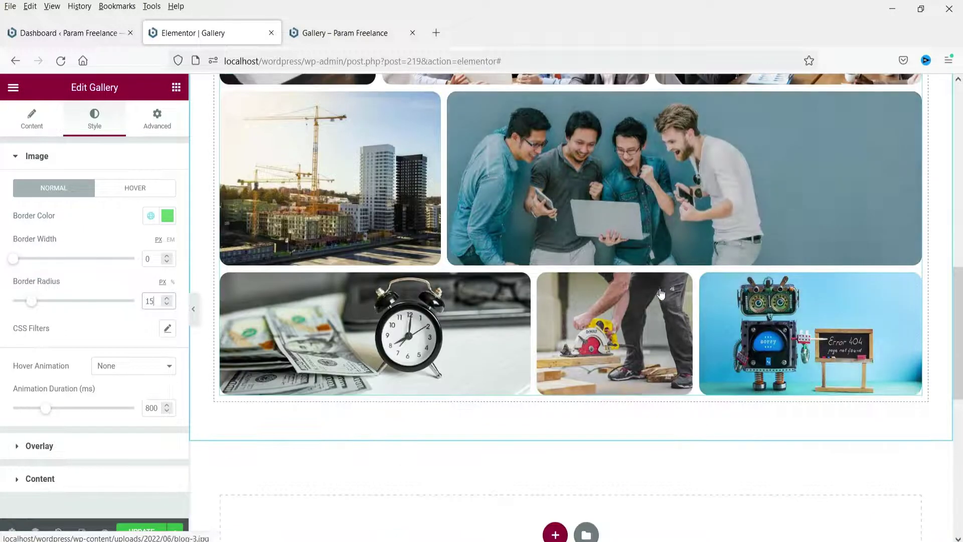
scroll(153, 362, down, 1)
click(125, 318)
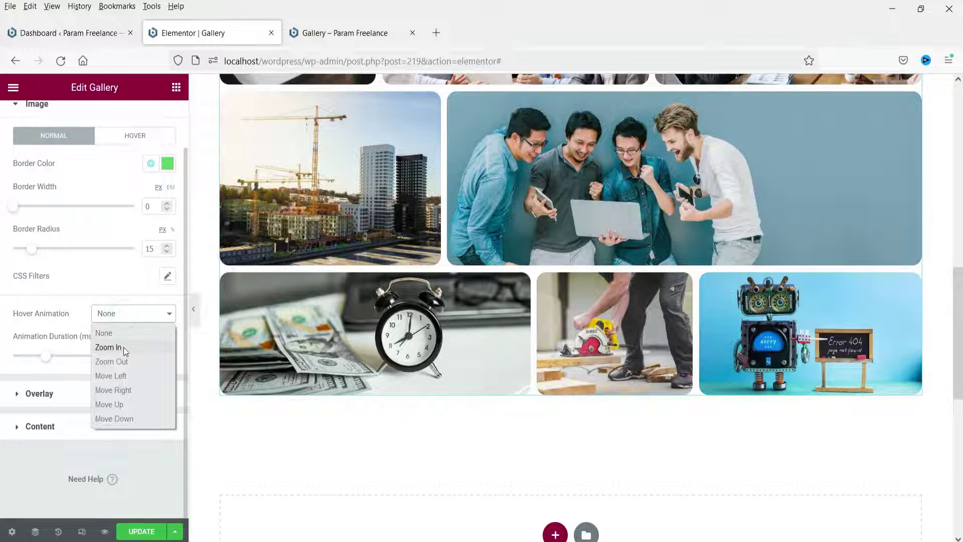
Try the Zoom In, Zoom Out and Move Left hover animations on the gallery images
scroll(817, 305, up, 5)
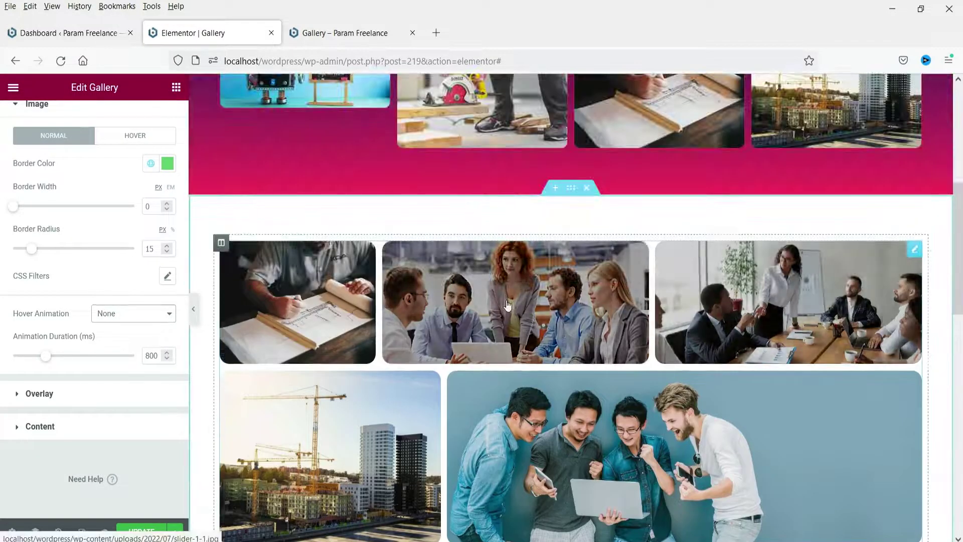
click(125, 317)
click(120, 348)
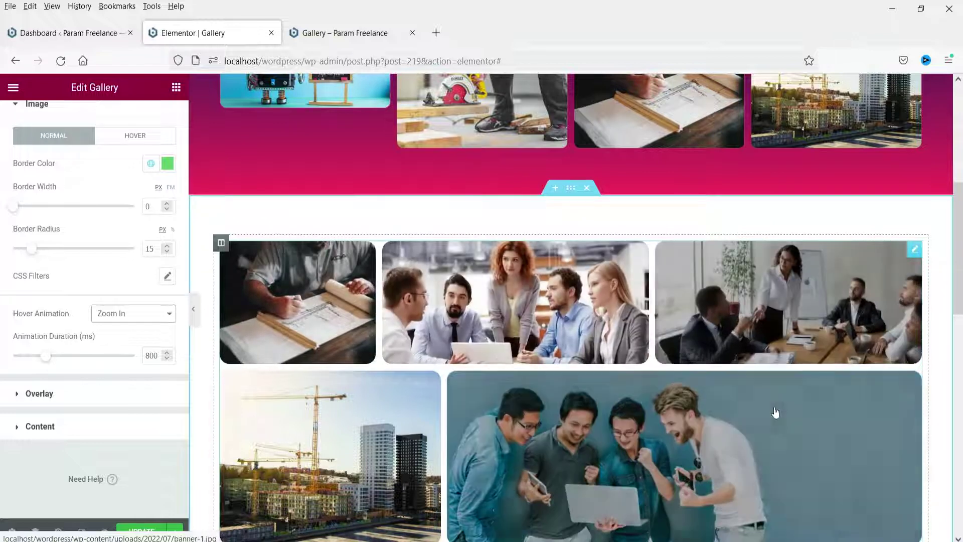
click(133, 313)
click(128, 362)
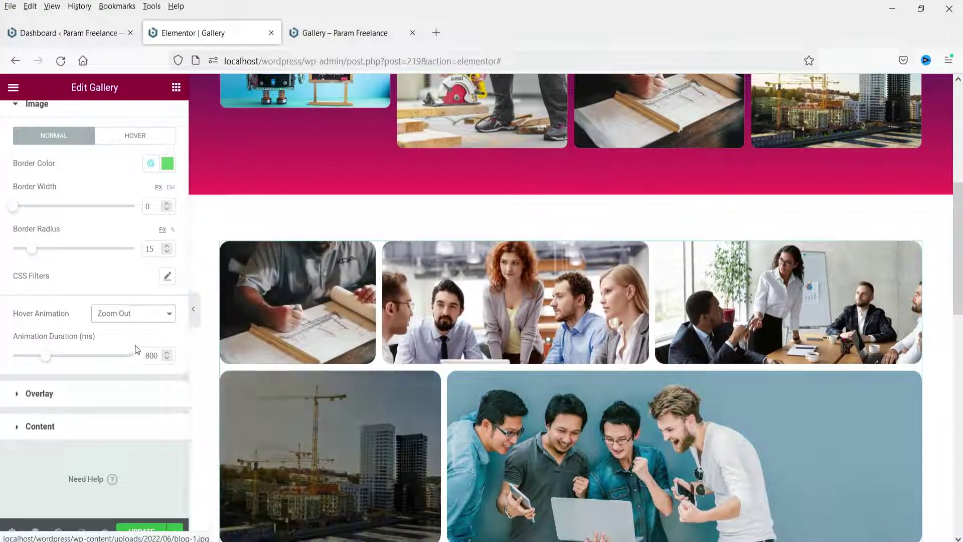
click(129, 315)
click(121, 380)
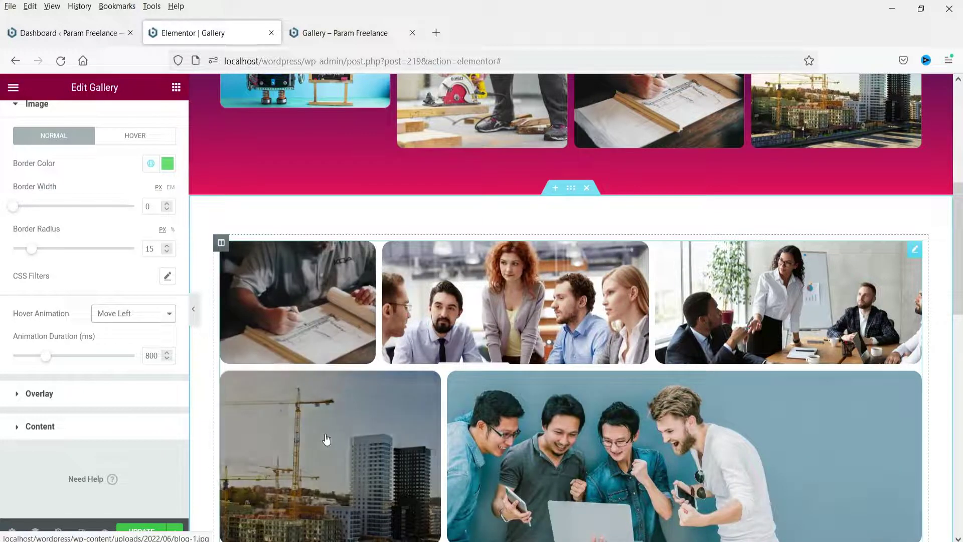
Try Move Right and Move Up, then settle on the Move Down hover animation
click(145, 313)
click(141, 394)
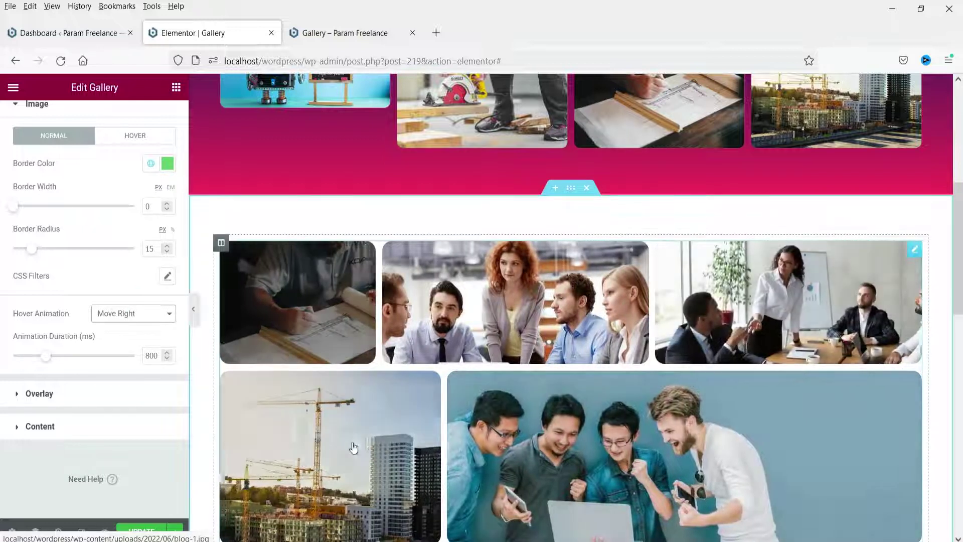
click(105, 312)
click(125, 410)
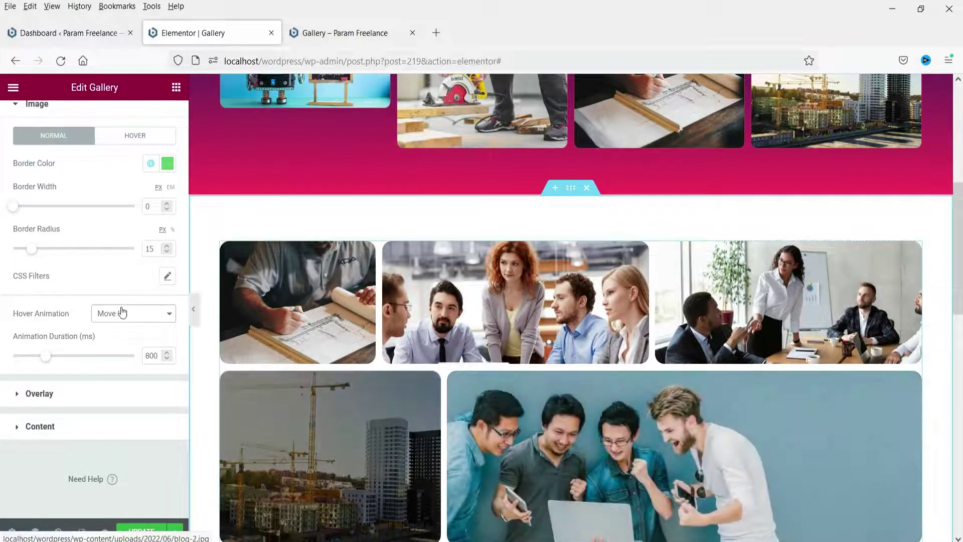
click(111, 319)
click(118, 421)
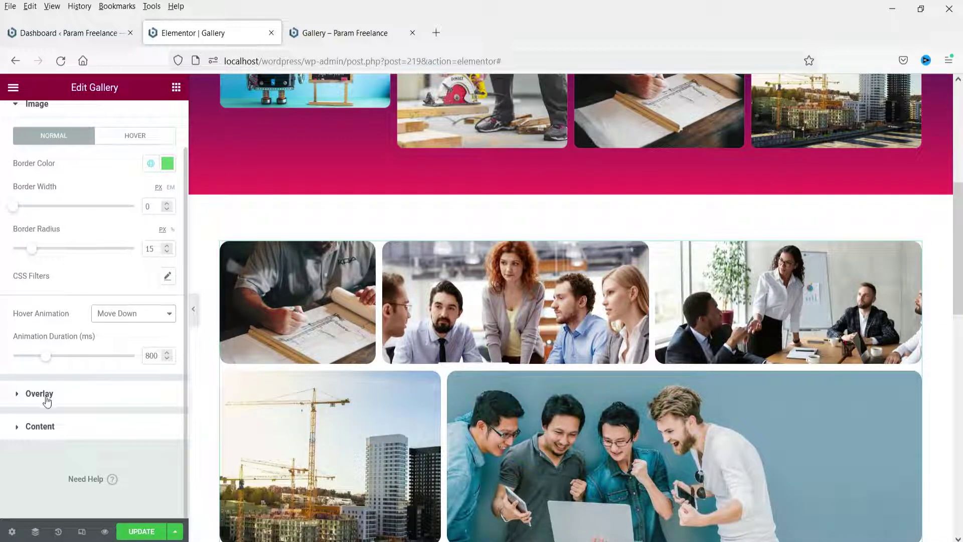
Give the gallery a Classic overlay in the dark blue global colour, made semi-transparent (#06146963)
click(40, 394)
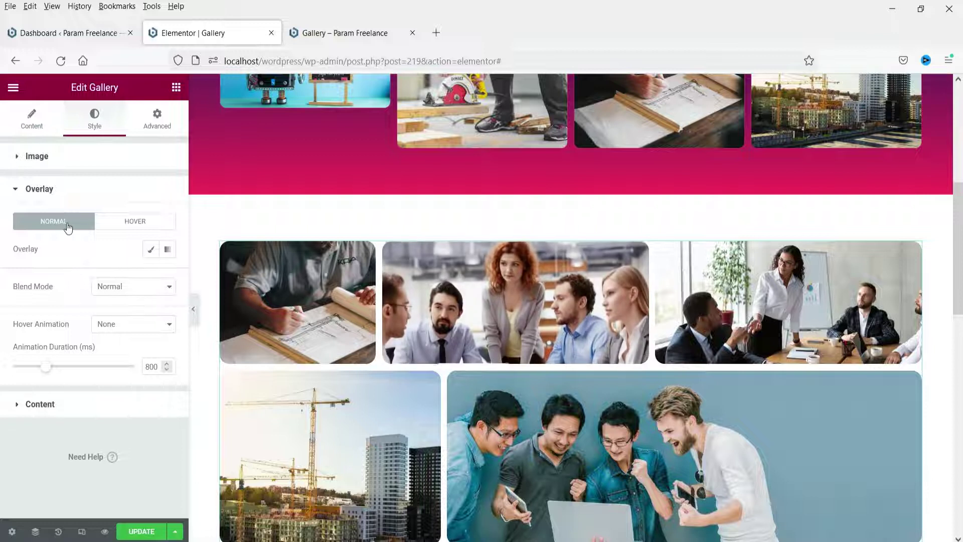
click(149, 250)
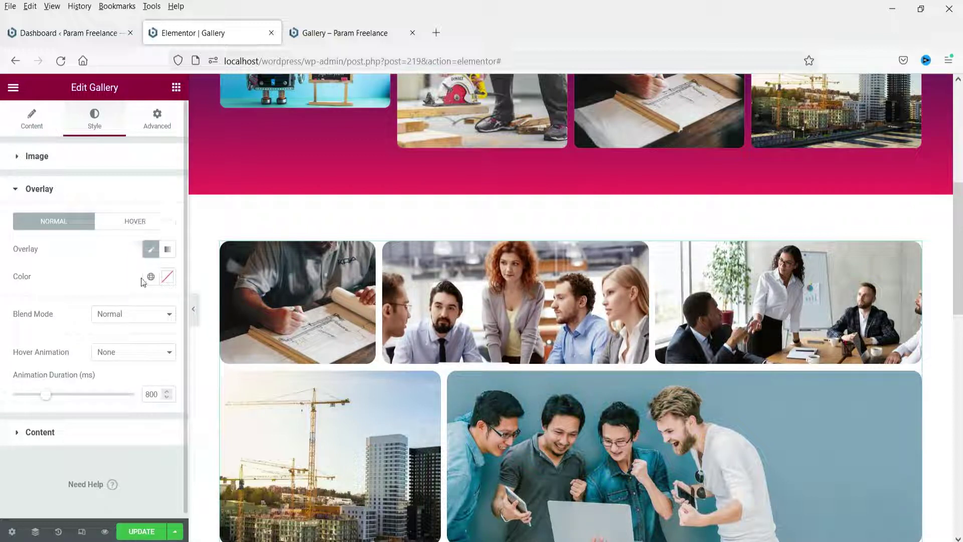
click(152, 277)
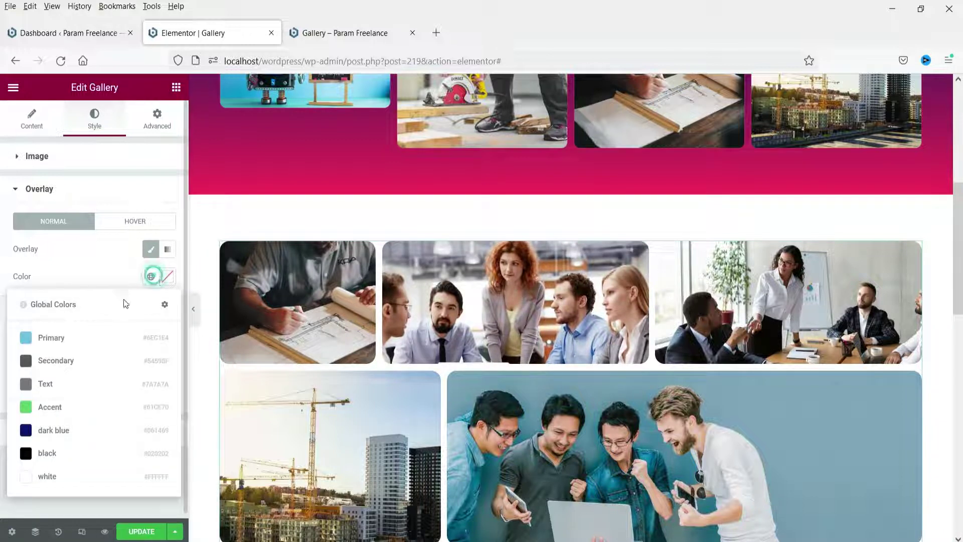
click(52, 429)
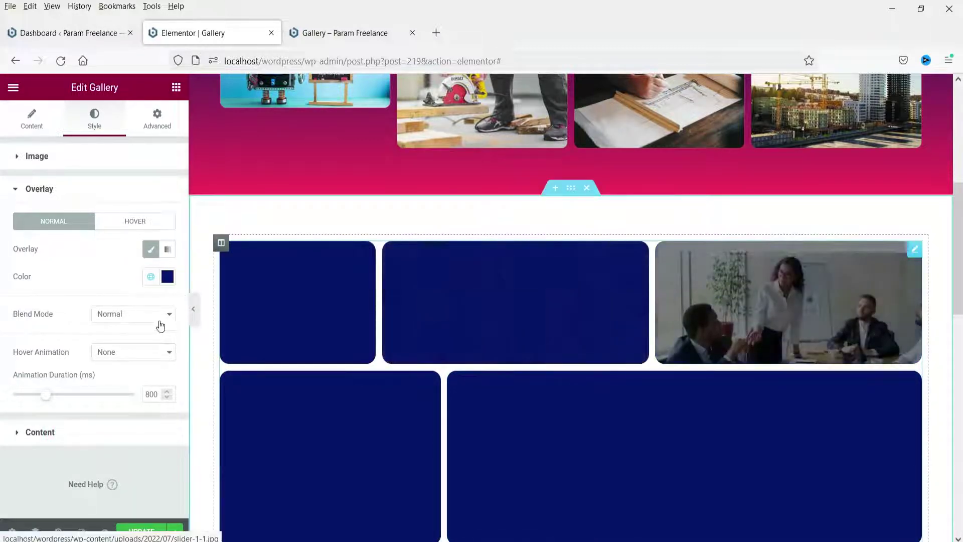
click(168, 277)
drag(167, 460, 80, 460)
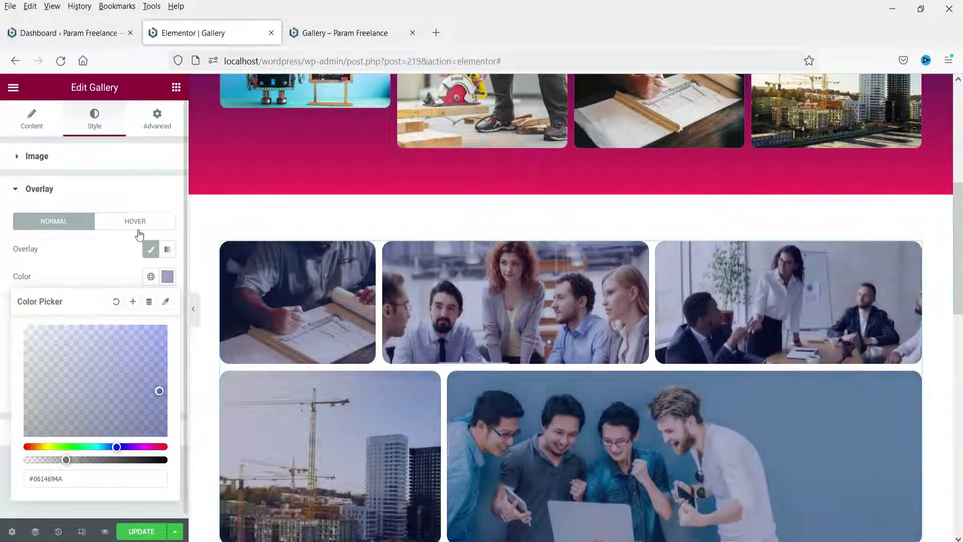
click(138, 228)
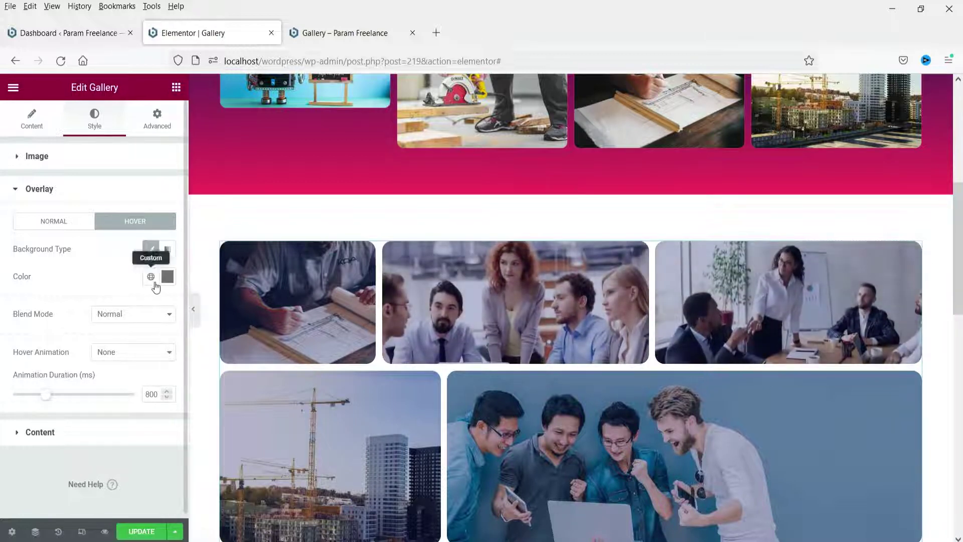
Set the hover overlay to the Accent green at reduced alpha (#61CE7075)
click(151, 277)
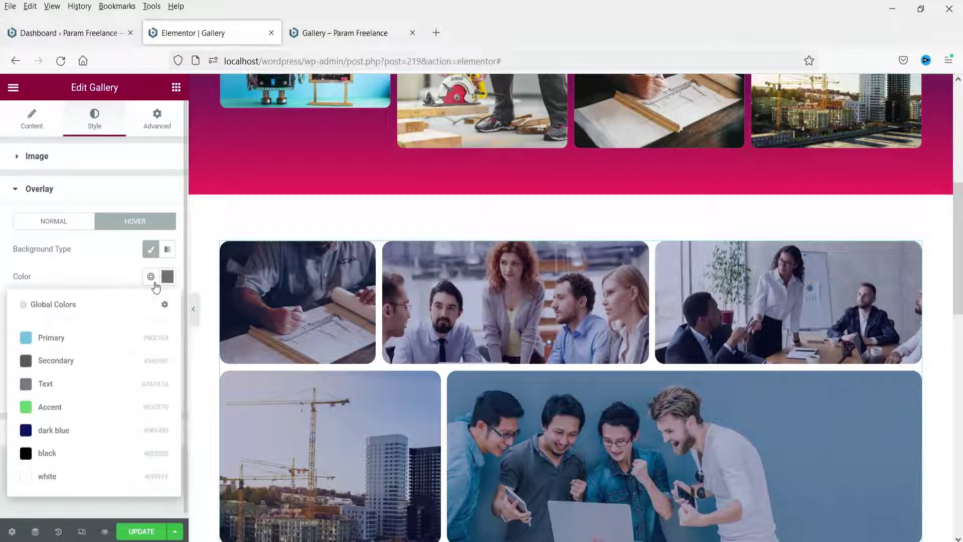
click(57, 407)
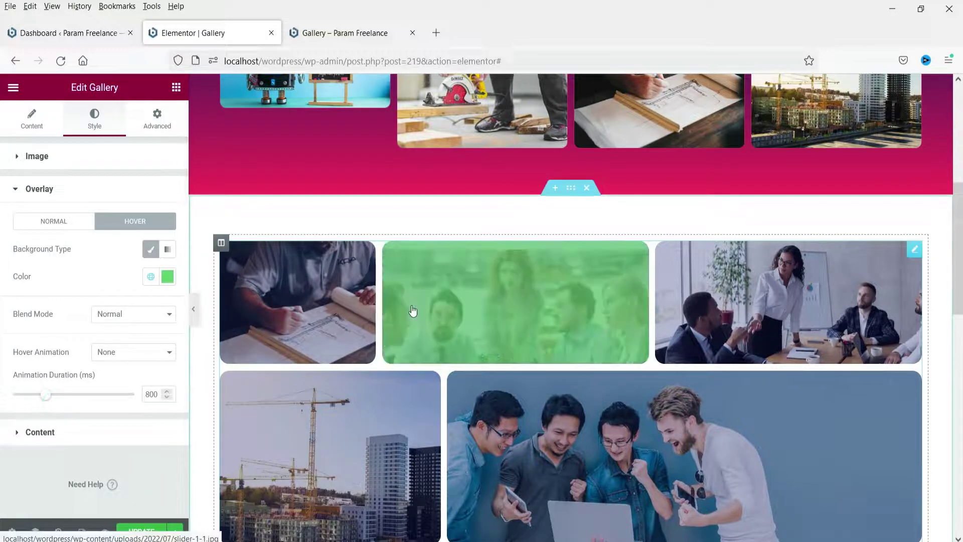
click(167, 276)
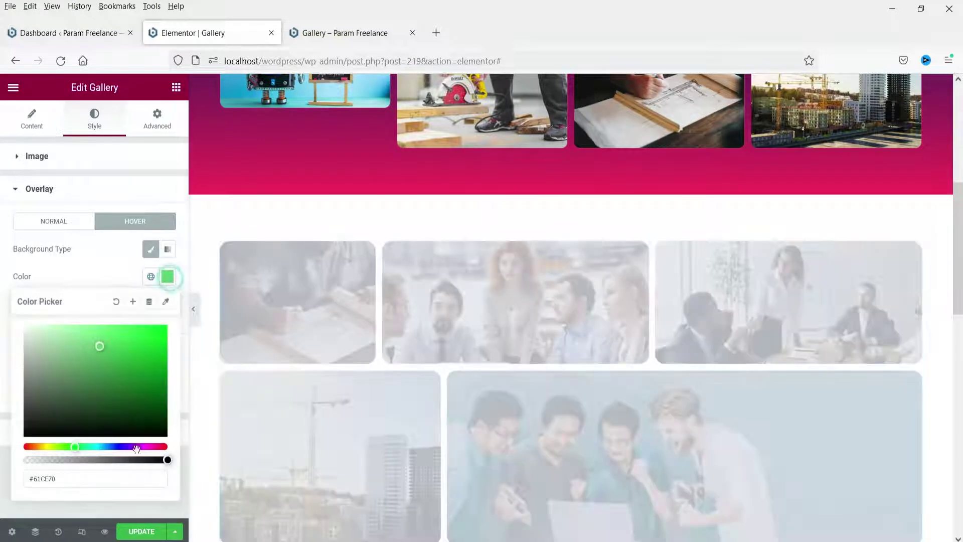
drag(169, 460, 89, 466)
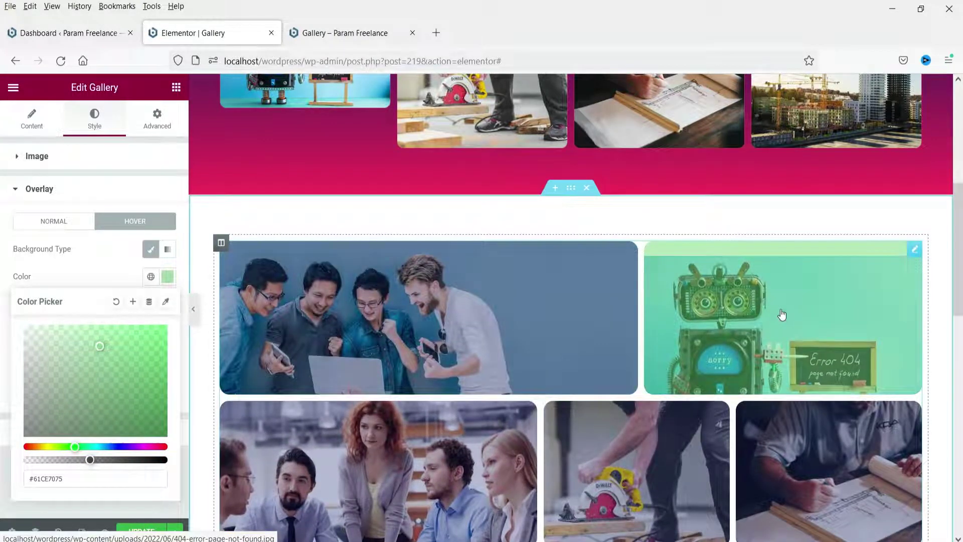
scroll(778, 331, down, 3)
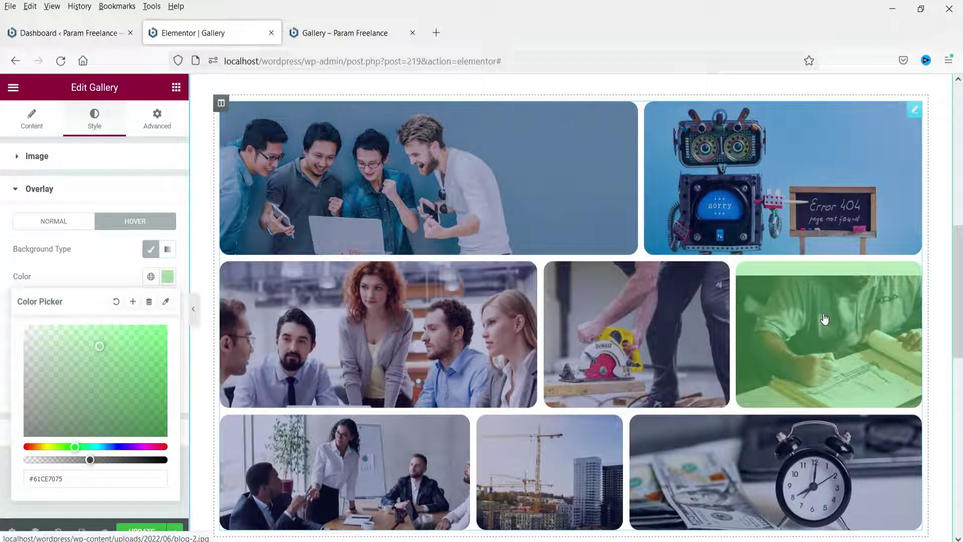
click(86, 339)
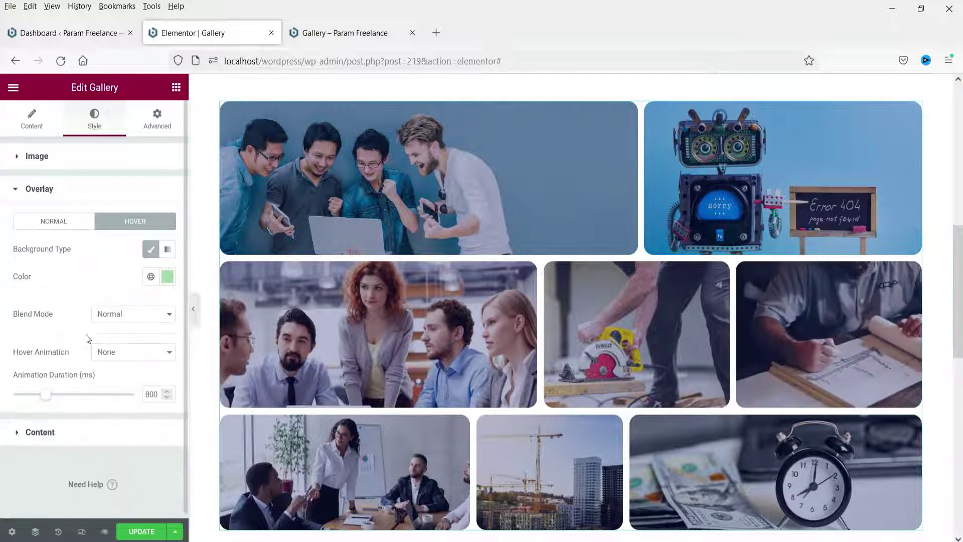
Try Multiply, Lighten and Hue blend modes, settle on Normal, and keep hover animation None
click(137, 314)
click(134, 348)
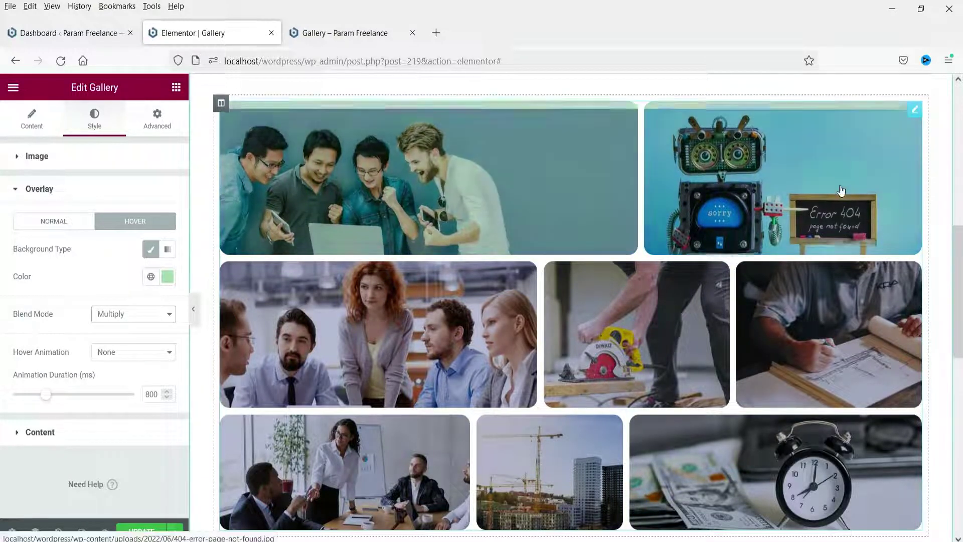
click(144, 308)
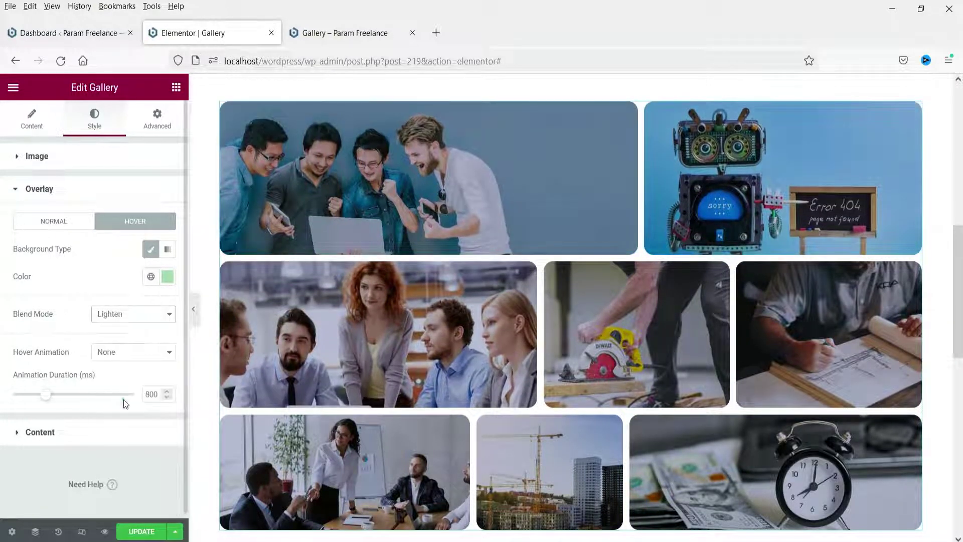
click(123, 401)
click(118, 310)
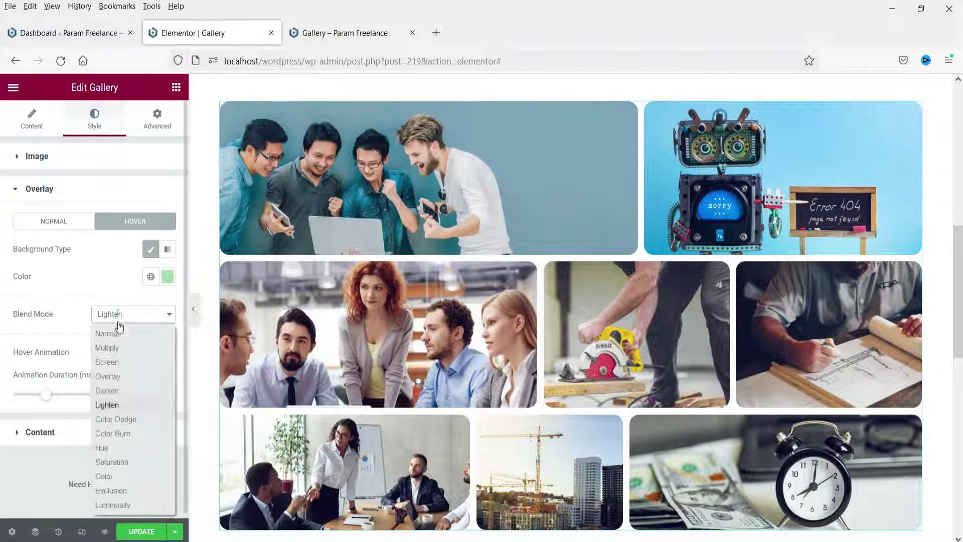
click(113, 448)
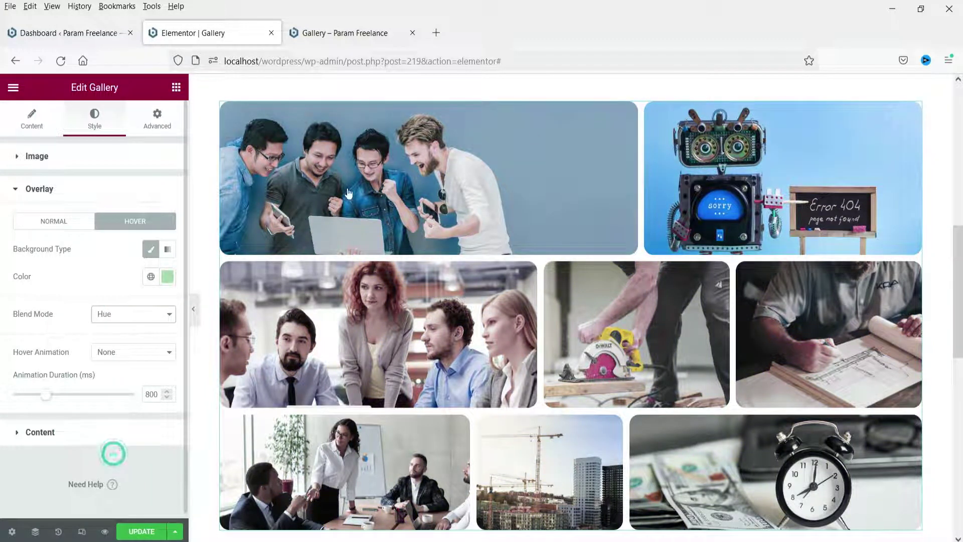
click(127, 320)
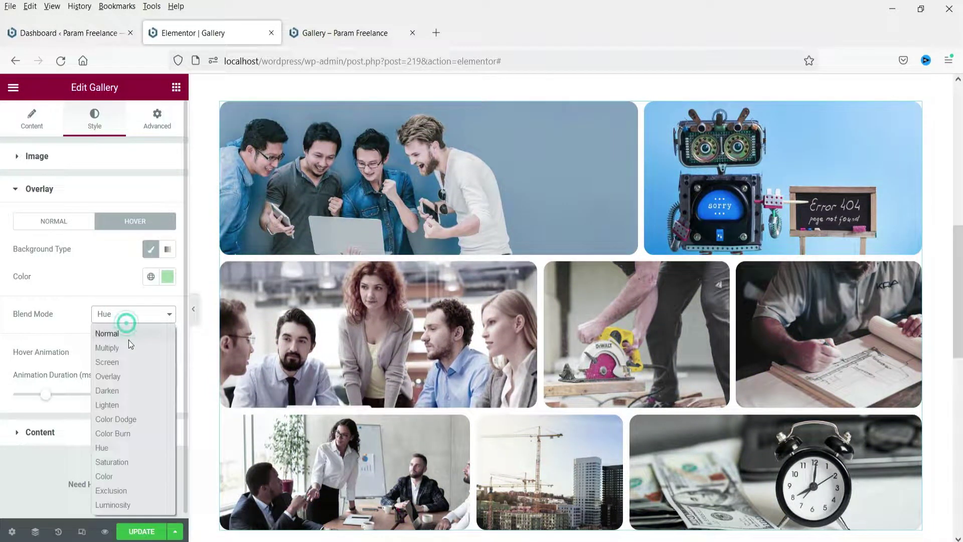
click(128, 338)
scroll(104, 322, down, 1)
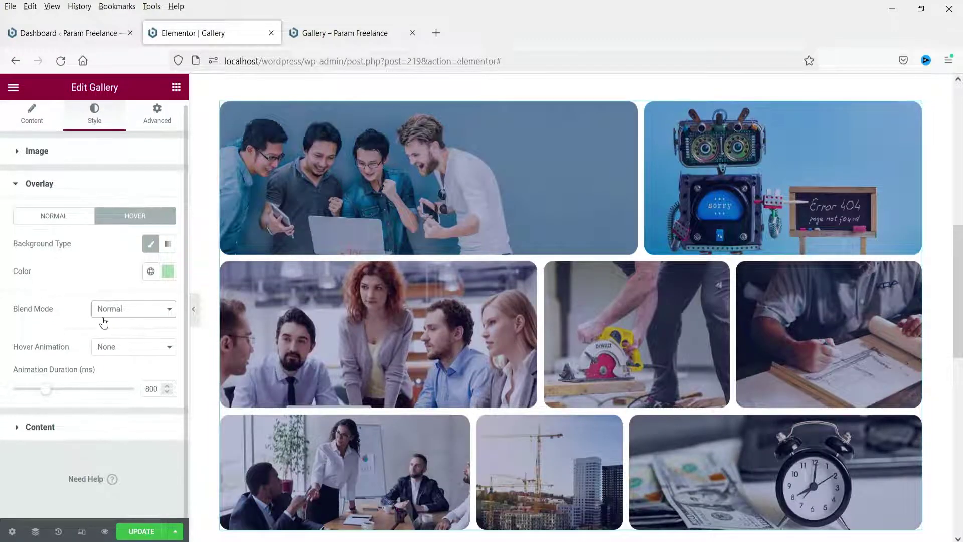
click(131, 351)
click(63, 305)
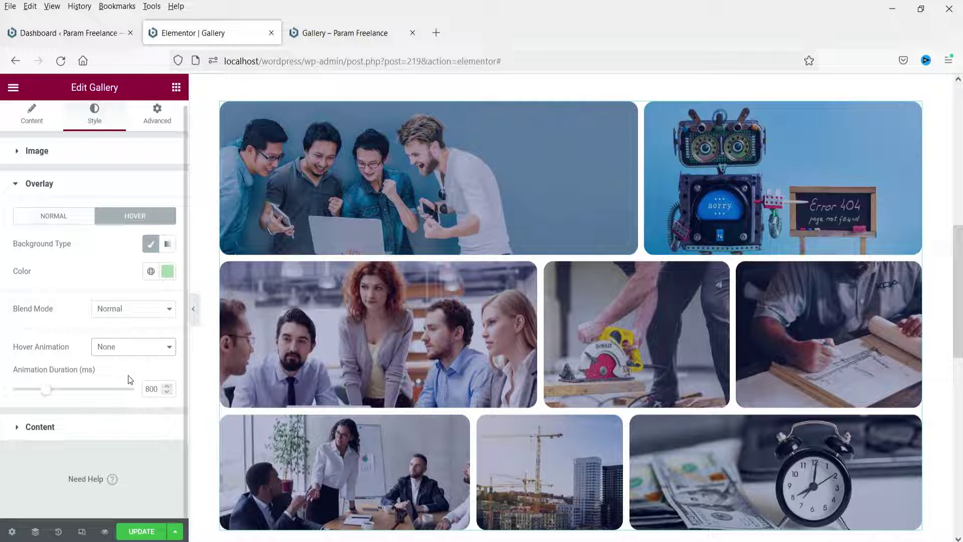
click(47, 216)
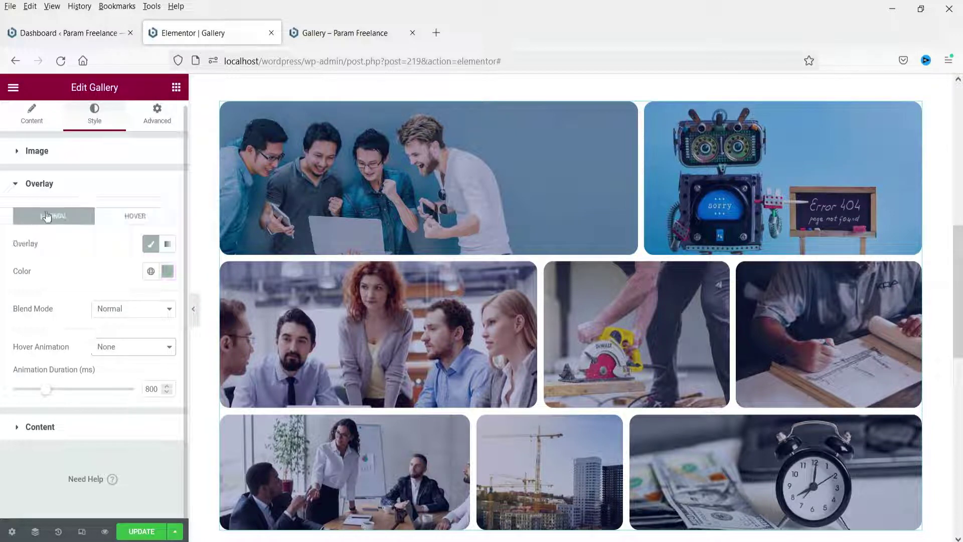
Review the gallery's overlay content and Advanced spacing, then select its surrounding section
click(45, 427)
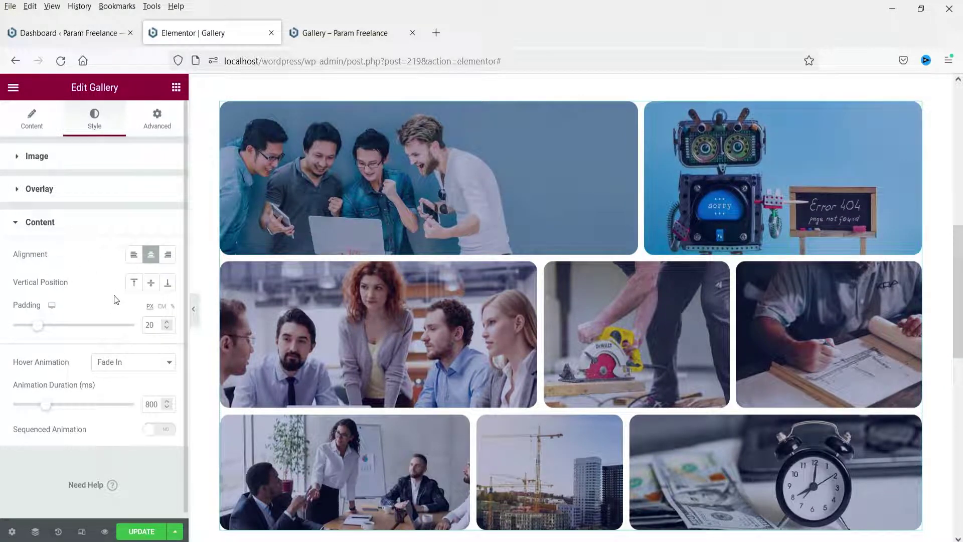
click(155, 133)
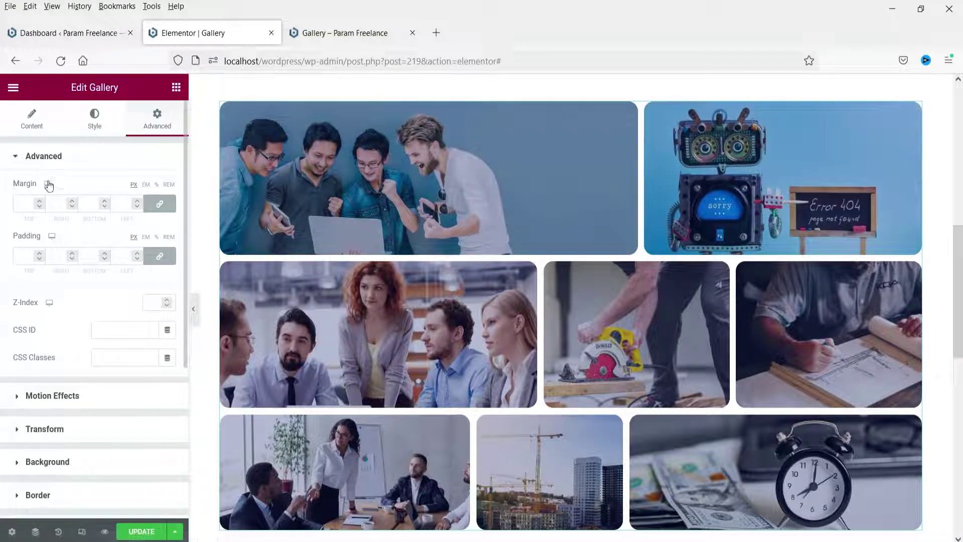
click(31, 120)
scroll(534, 235, up, 3)
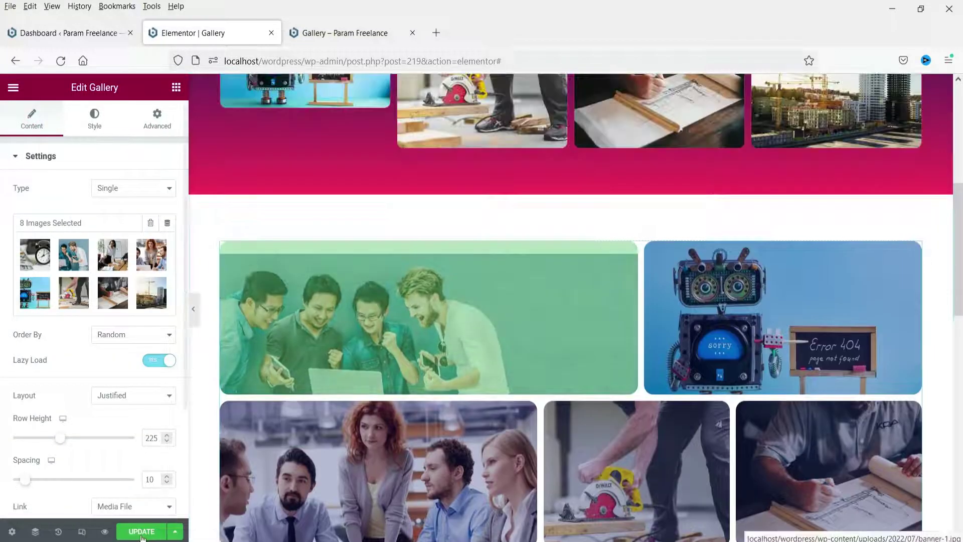
click(569, 190)
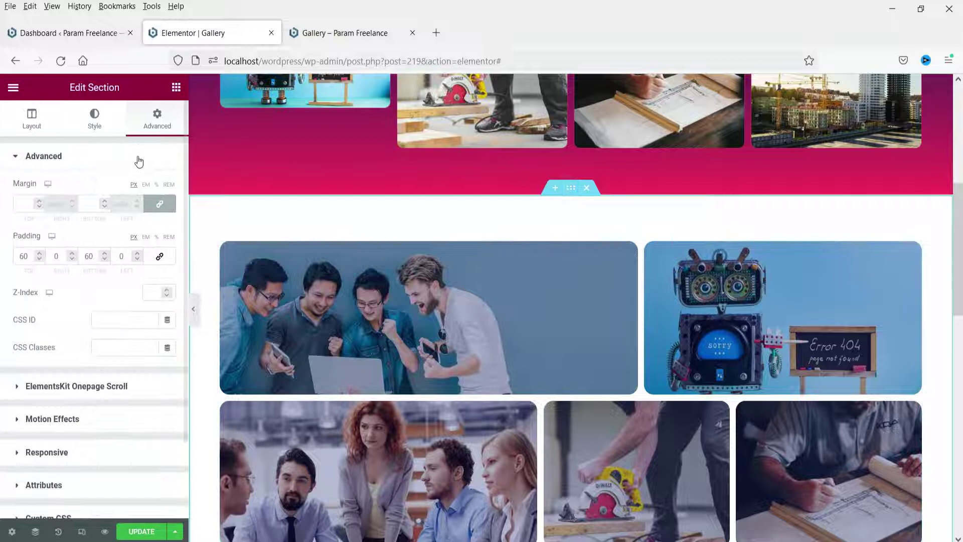
Give the section a gradient background from near-black #090909 to dark blue
click(87, 121)
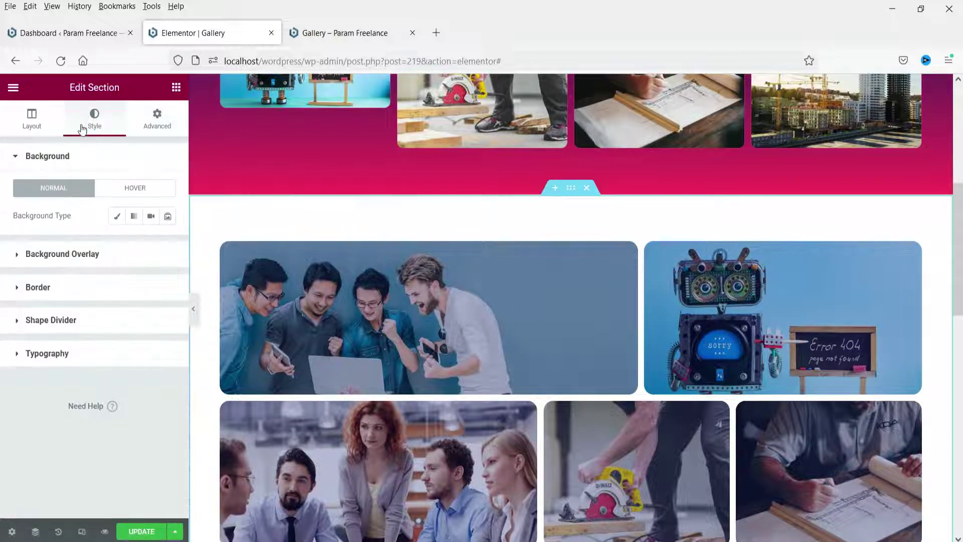
click(133, 217)
click(167, 244)
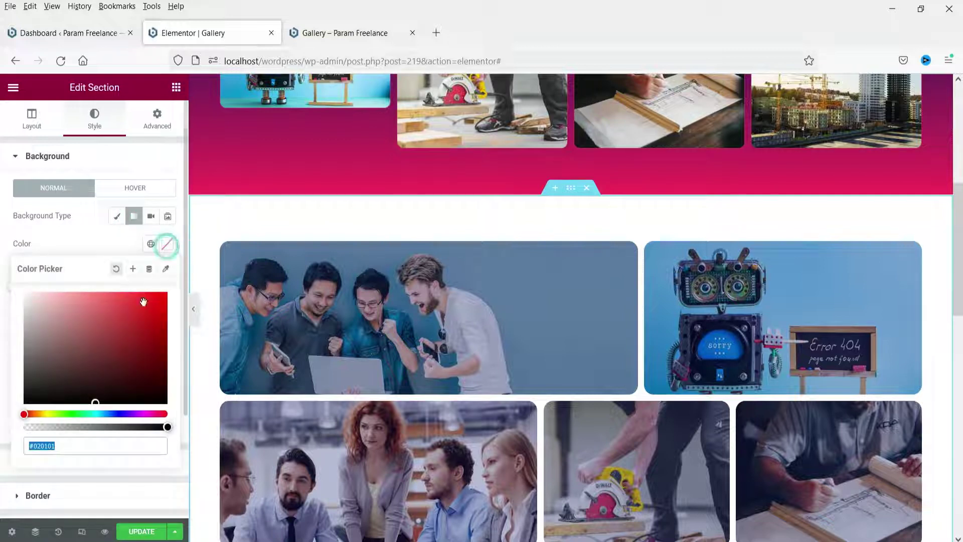
click(122, 331)
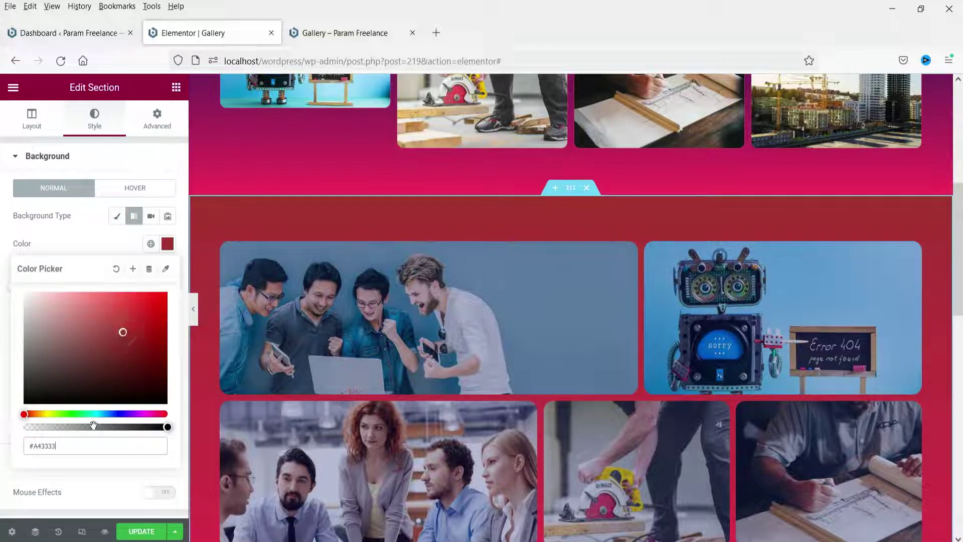
click(29, 400)
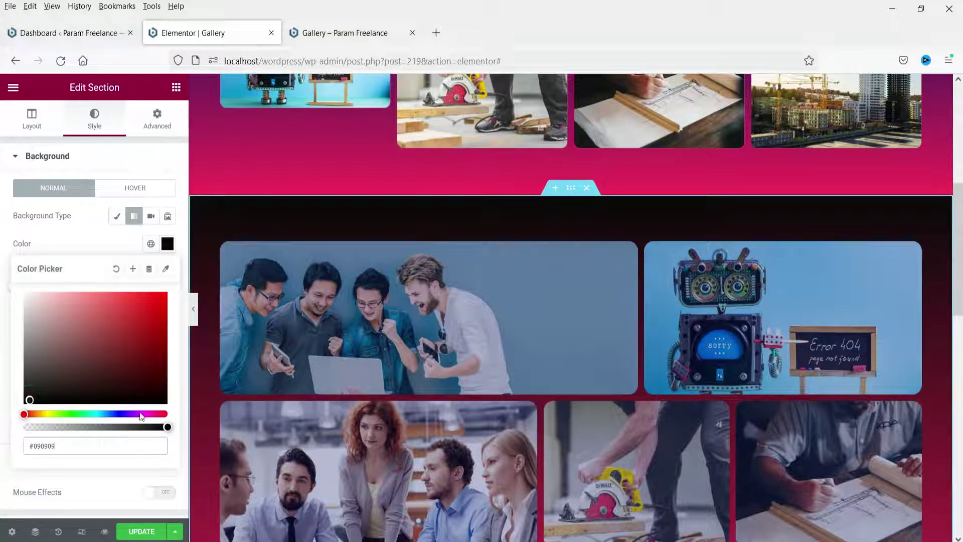
click(167, 313)
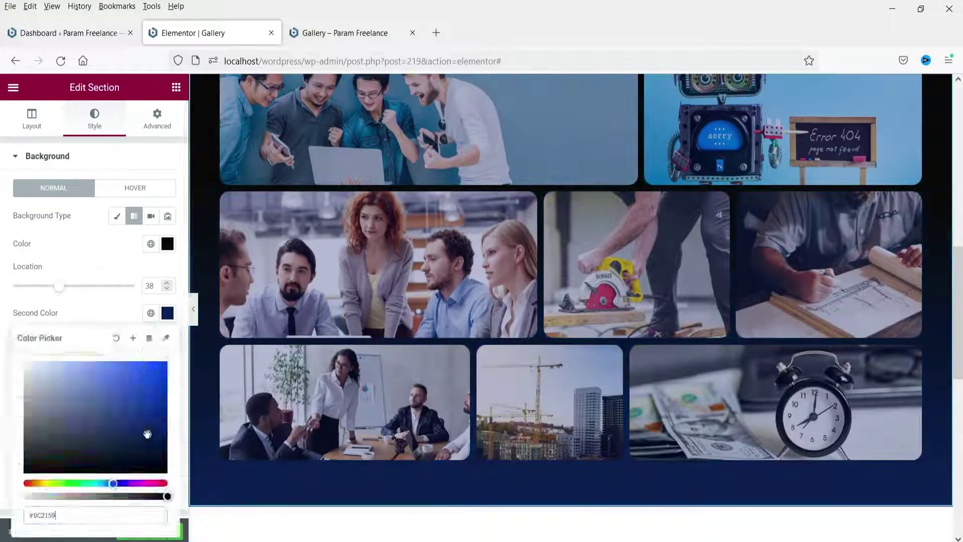
click(130, 356)
Save the page with Update and reload the live Gallery page to check the result
click(144, 532)
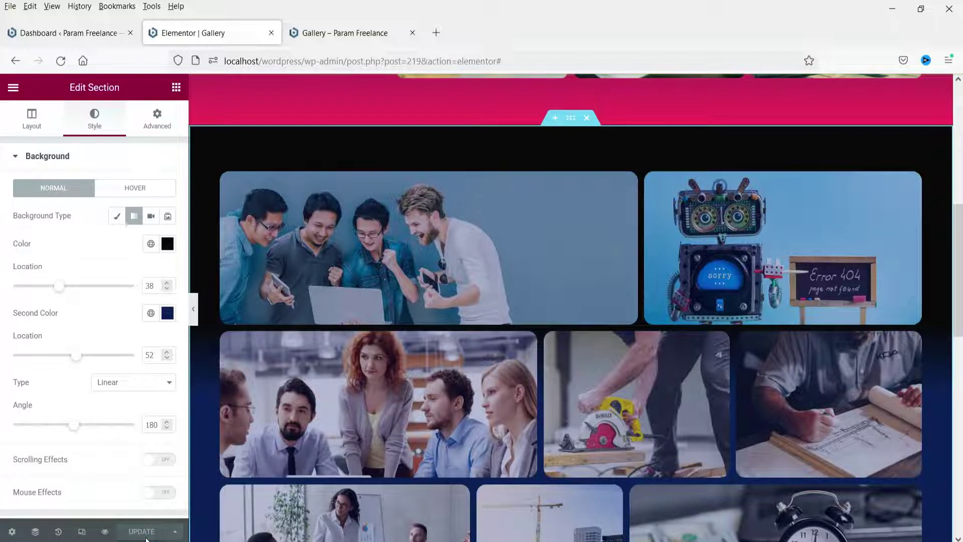
click(349, 35)
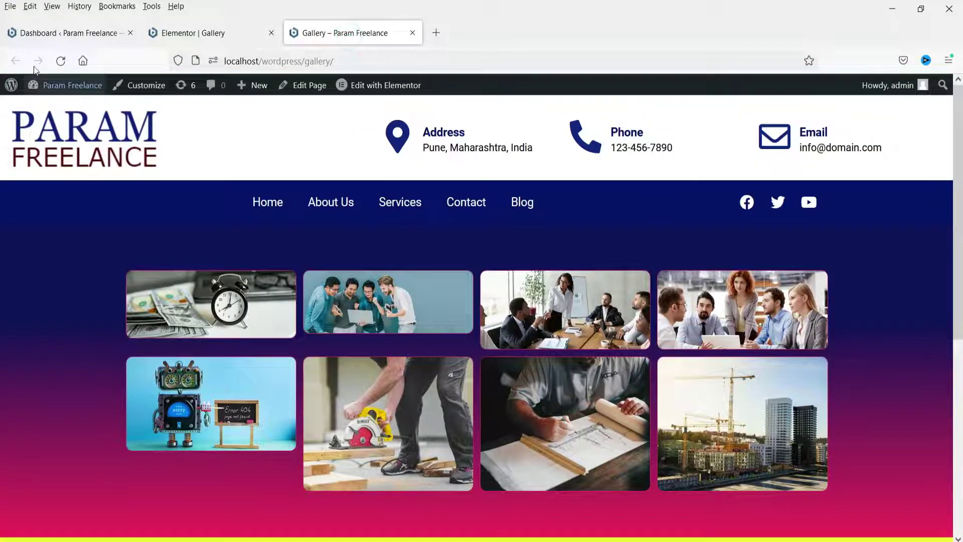
click(61, 61)
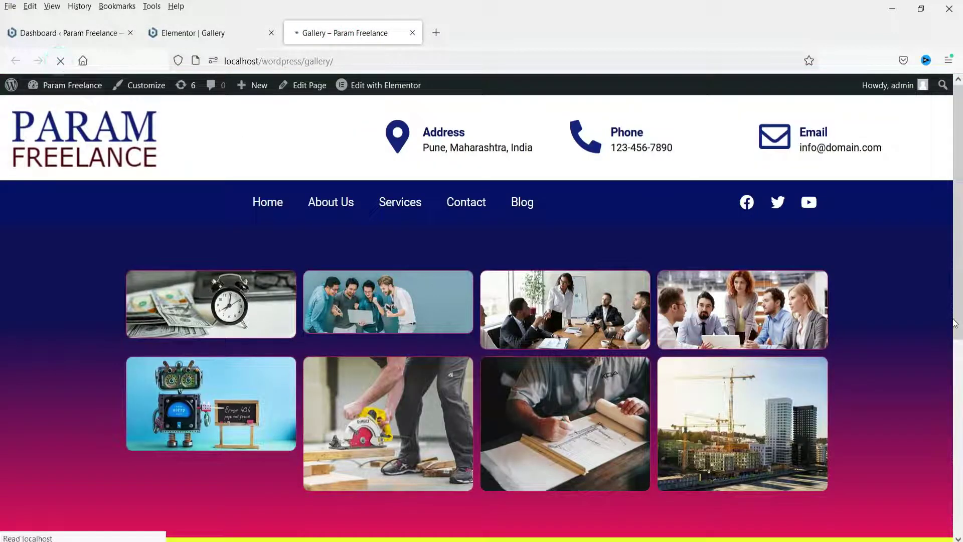
scroll(922, 301, down, 2)
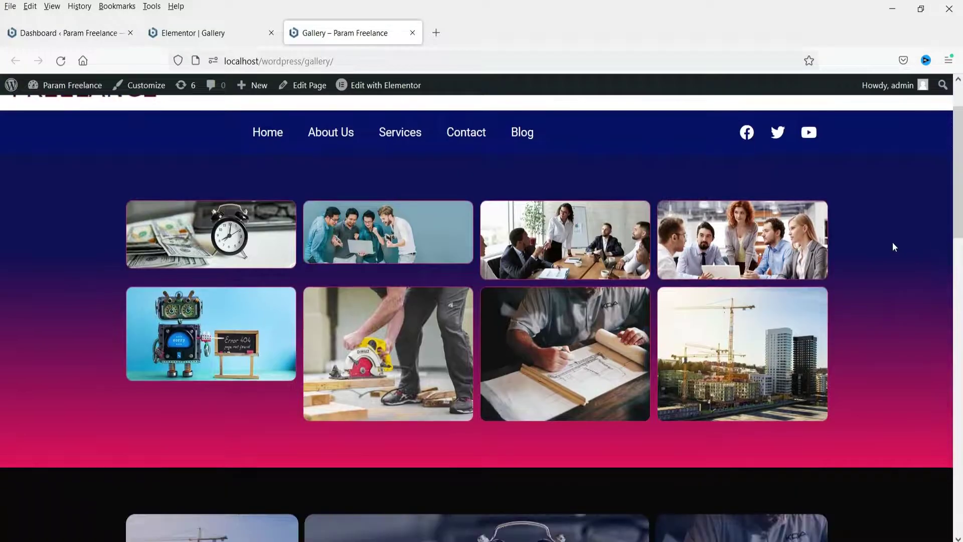